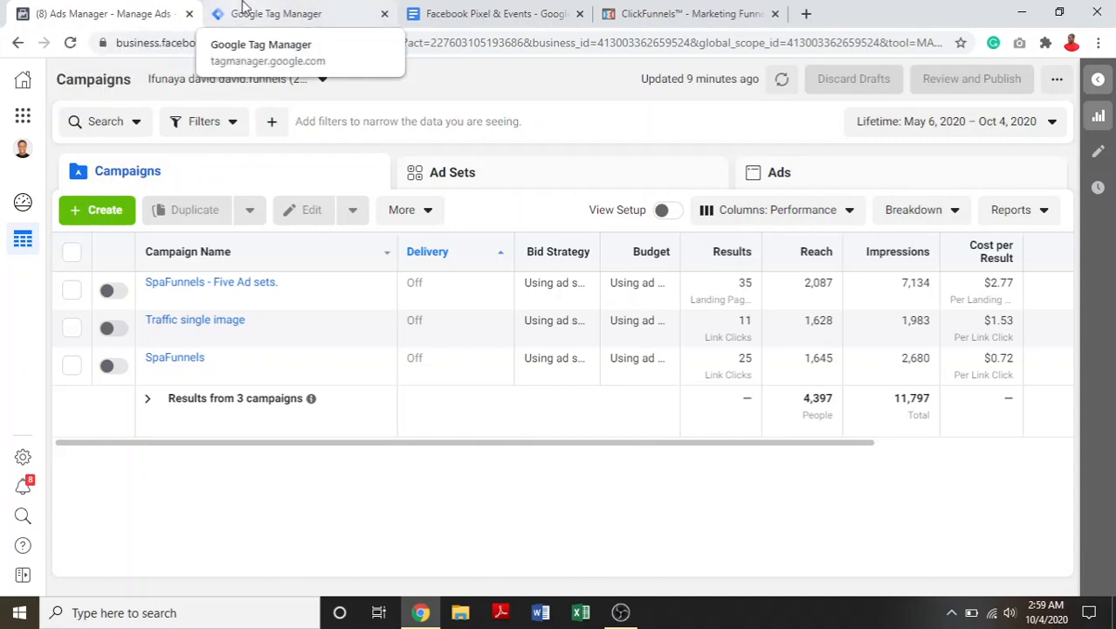
# - Switch to Google Tag Manager and copy the head installation snippet of the funnelswithdavid.com container
pyautogui.click(245, 10)
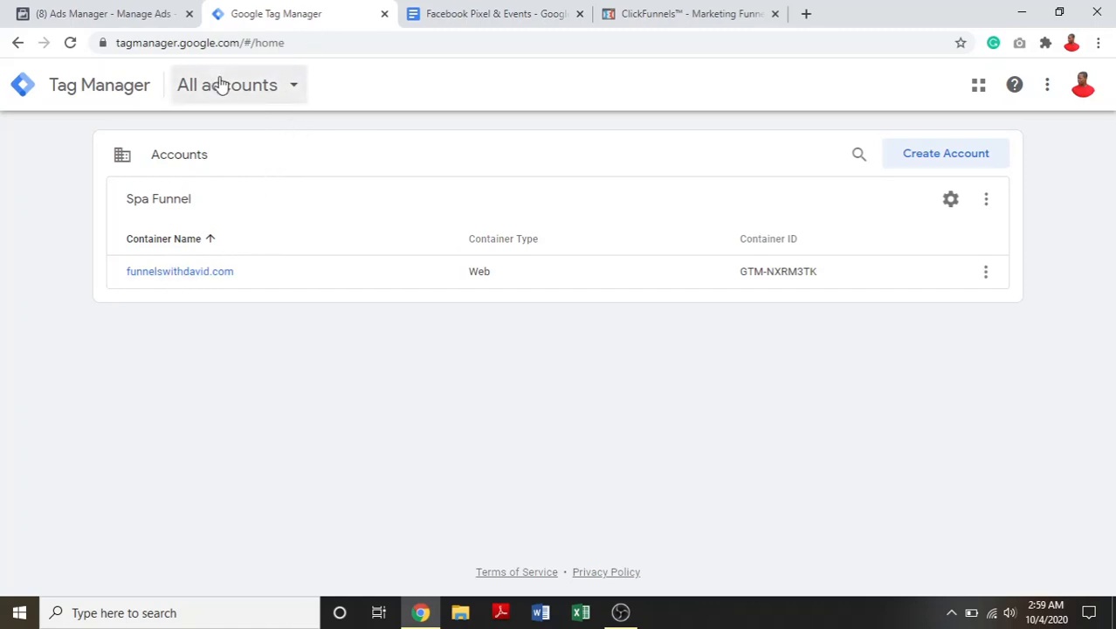
pyautogui.click(176, 278)
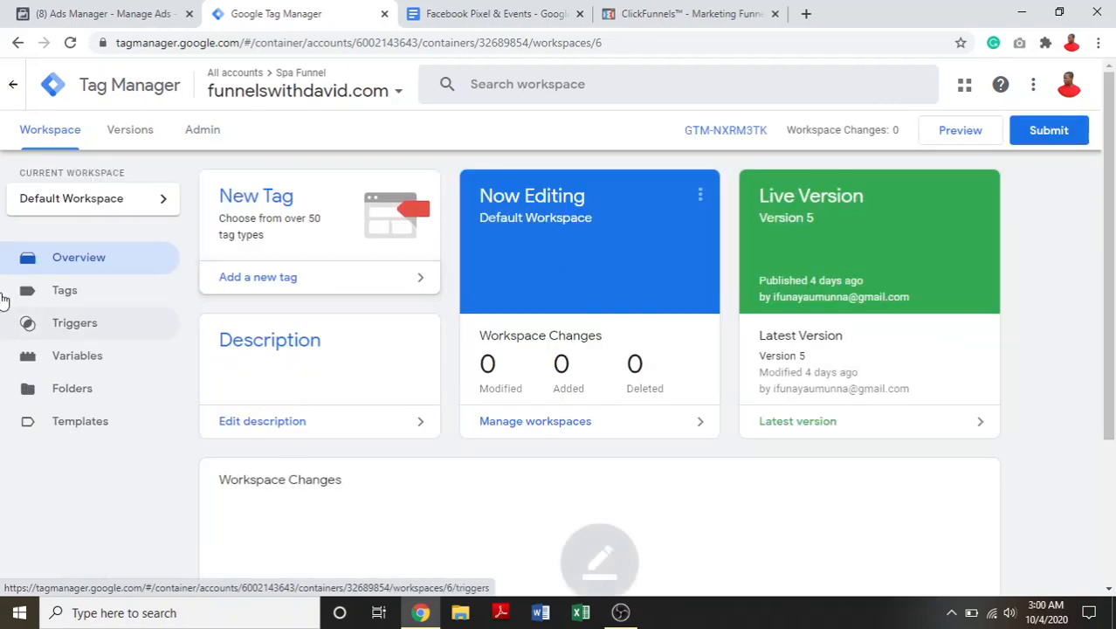
pyautogui.click(201, 131)
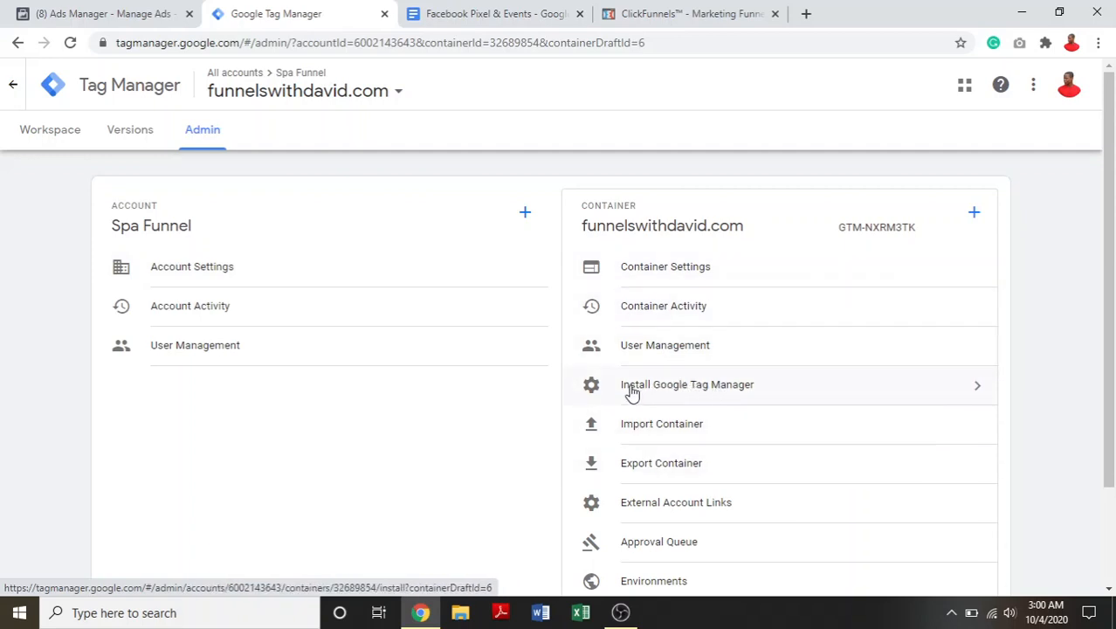
pyautogui.click(707, 395)
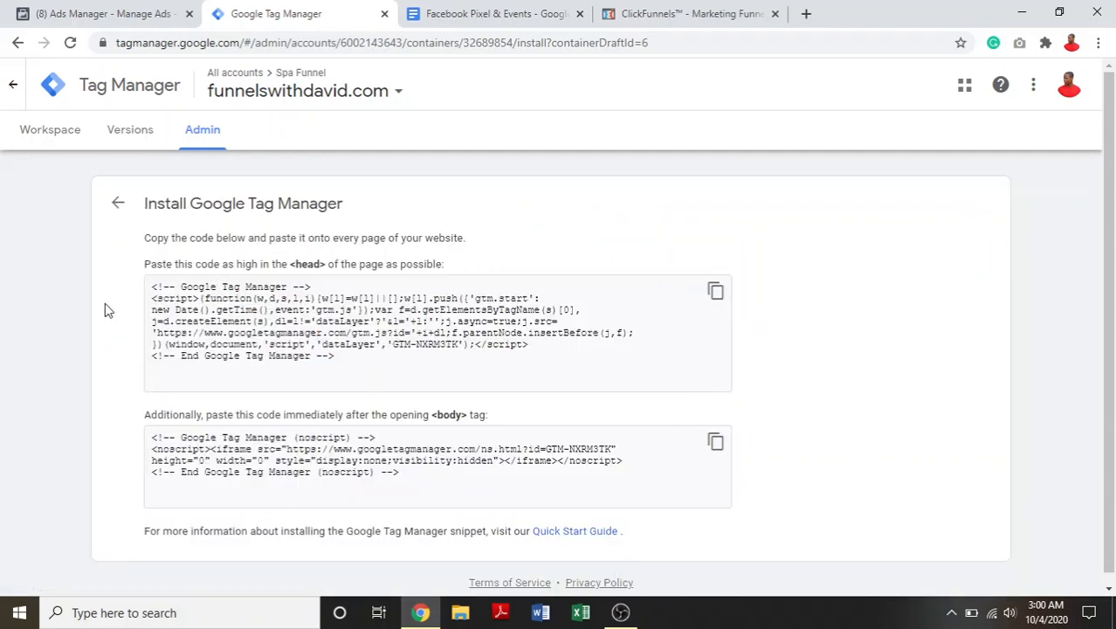
pyautogui.click(715, 291)
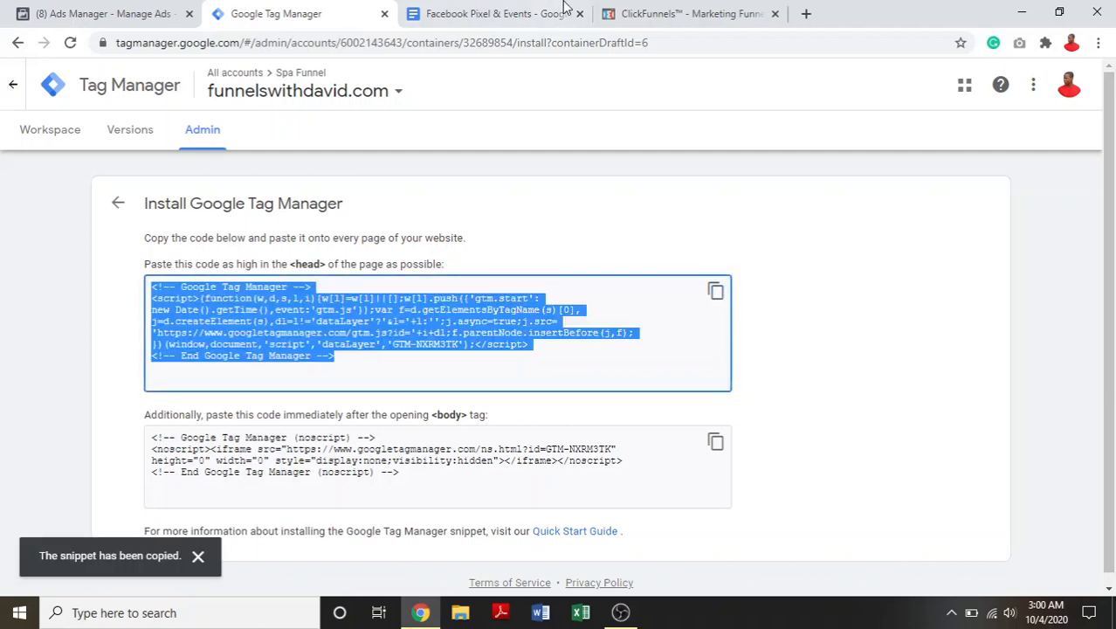
# - Switch to ClickFunnels, open the SpaFunnels funnel settings and enlarge the head tracking code box to check its snippet
pyautogui.click(636, 7)
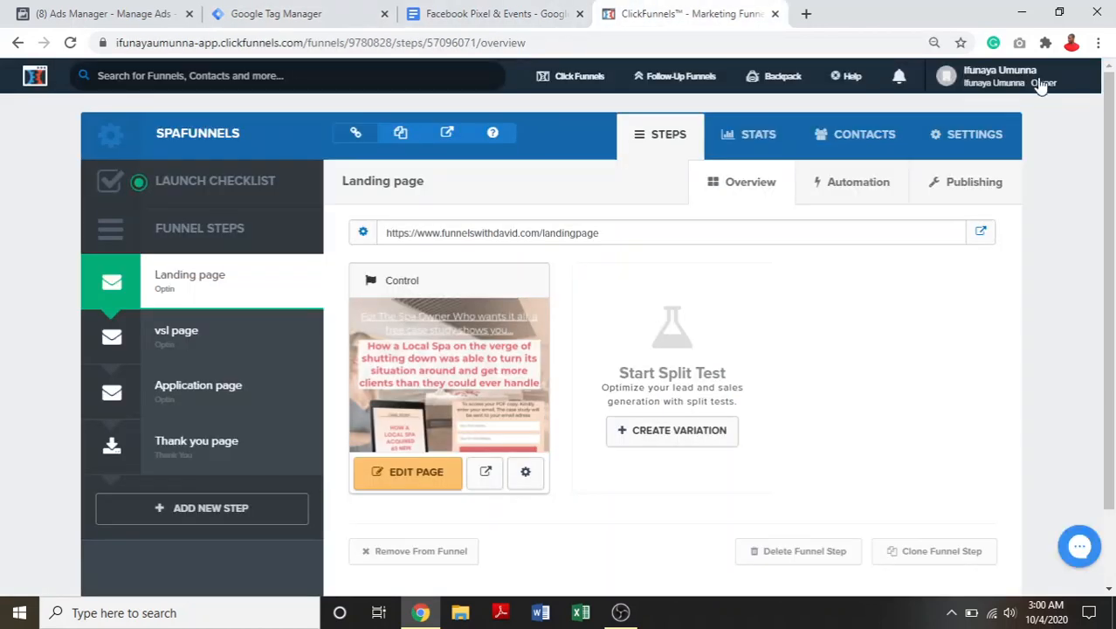
pyautogui.click(1041, 82)
pyautogui.click(973, 136)
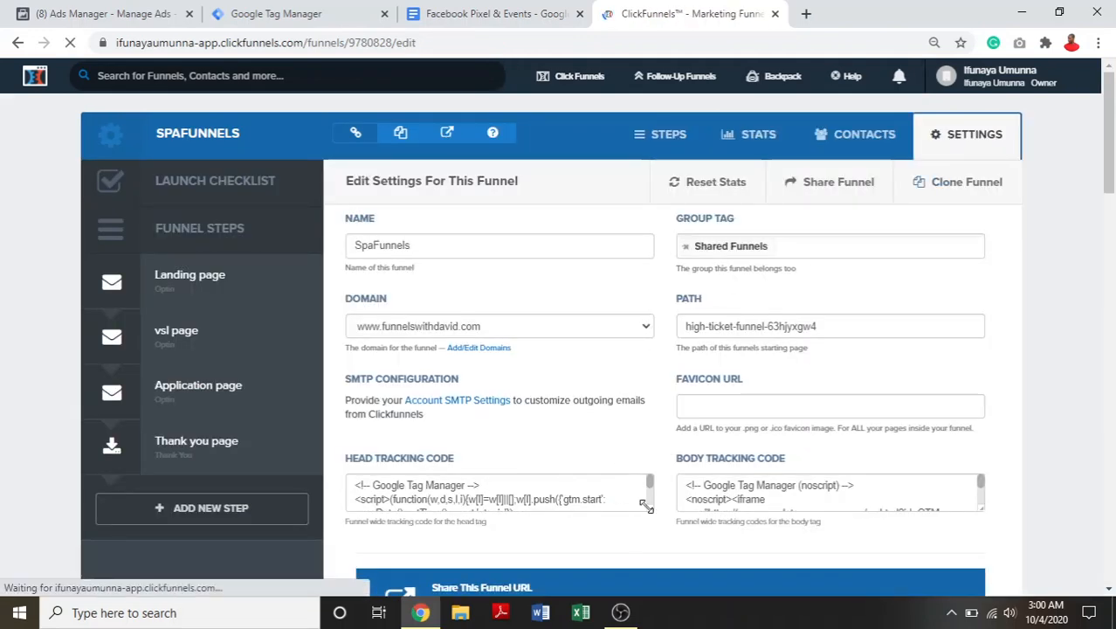
pyautogui.moveTo(649, 506); pyautogui.dragTo(657, 596)
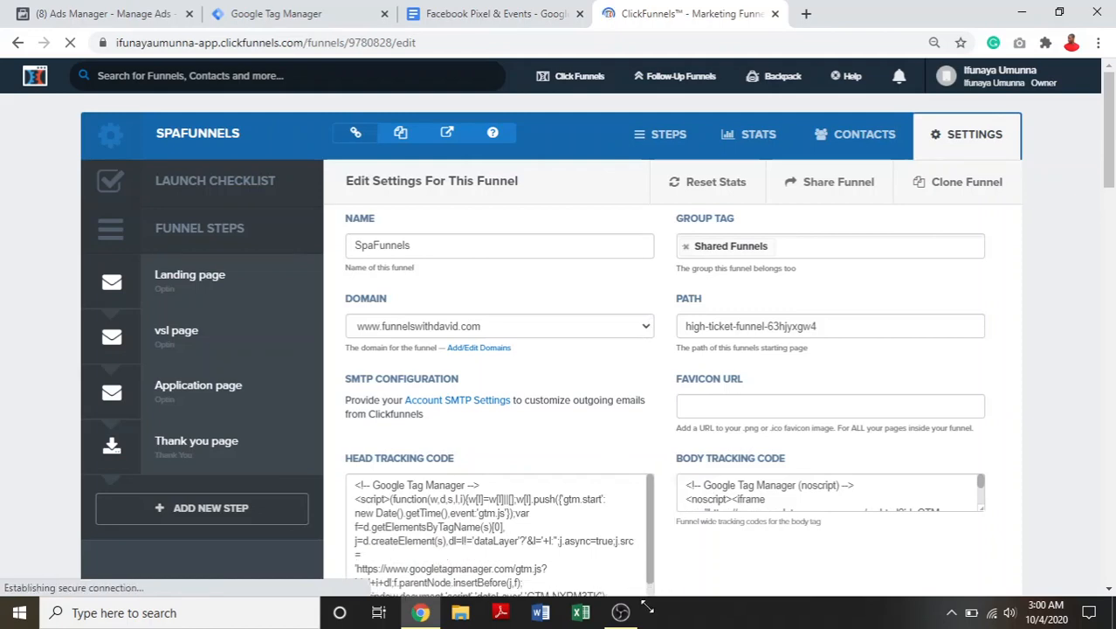
pyautogui.scroll(-4, 807, 467)
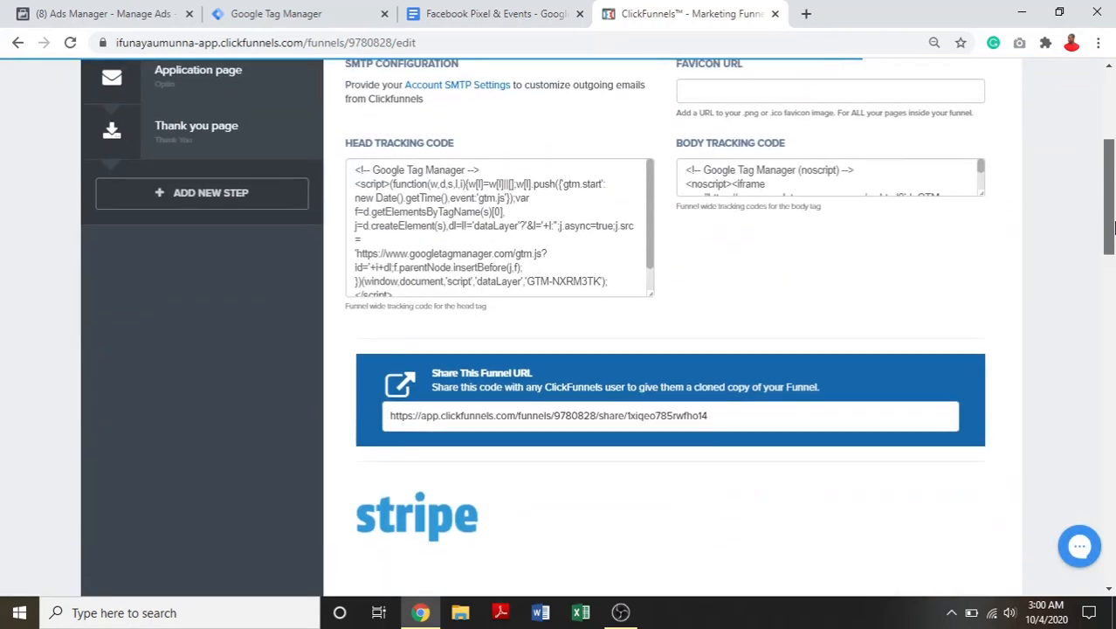
# - Copy the body snippet from Google Tag Manager and enlarge the body tracking code box in the ClickFunnels funnel settings
pyautogui.click(306, 13)
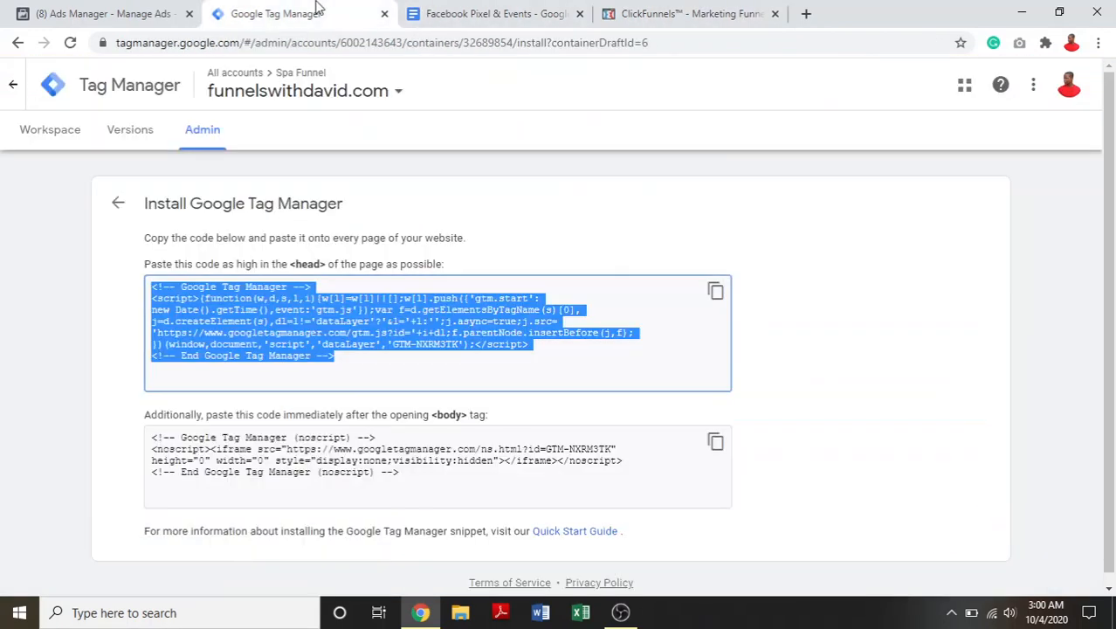
pyautogui.click(716, 442)
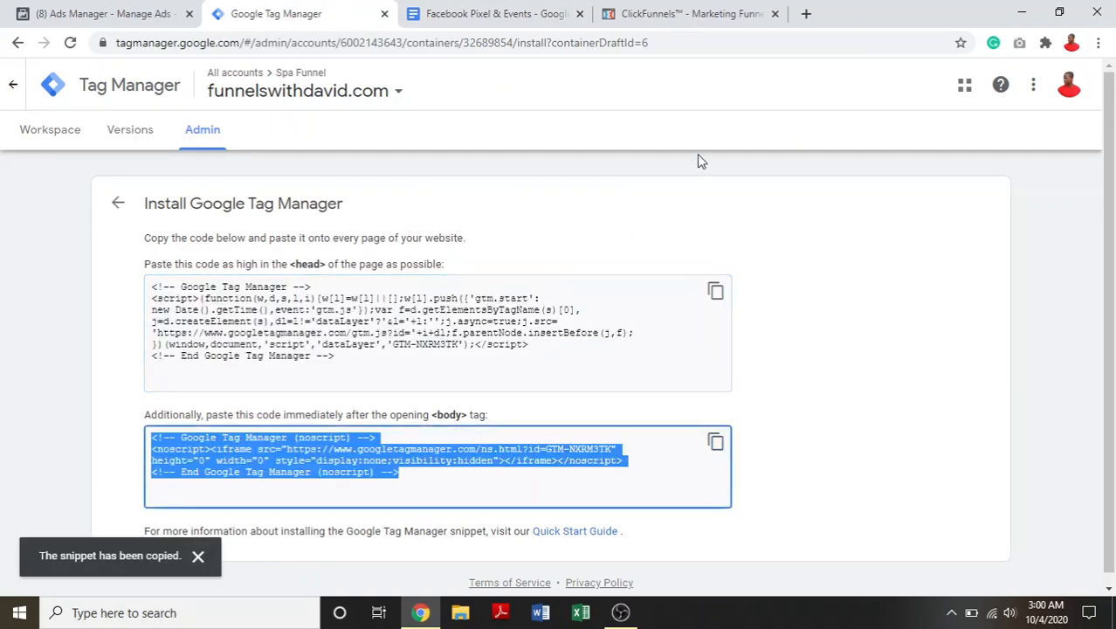
pyautogui.click(682, 10)
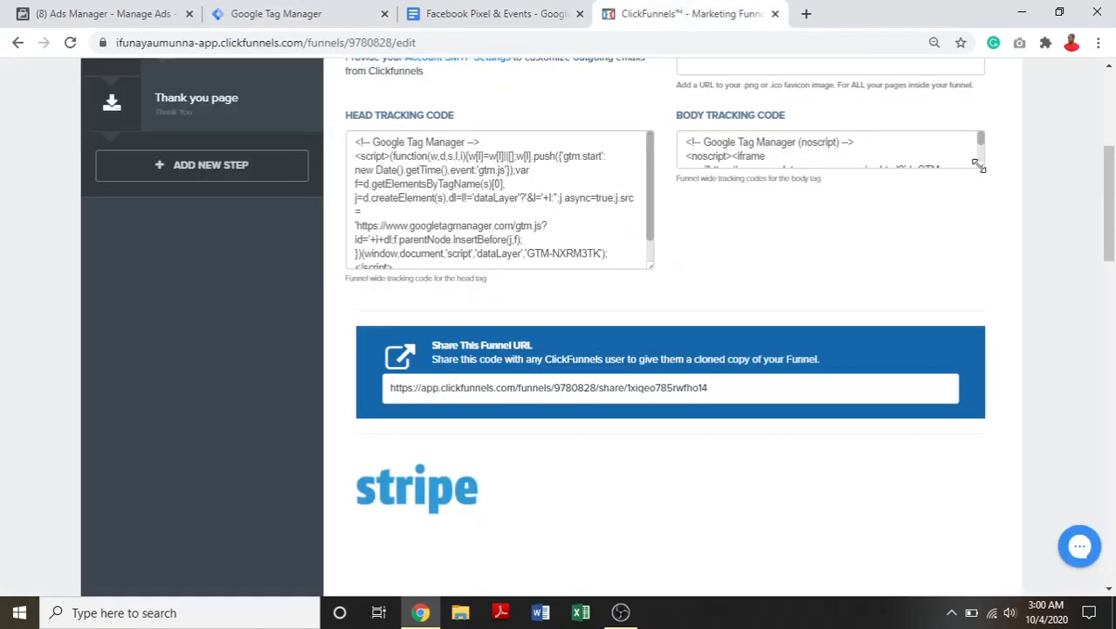
pyautogui.moveTo(978, 166); pyautogui.dragTo(972, 224)
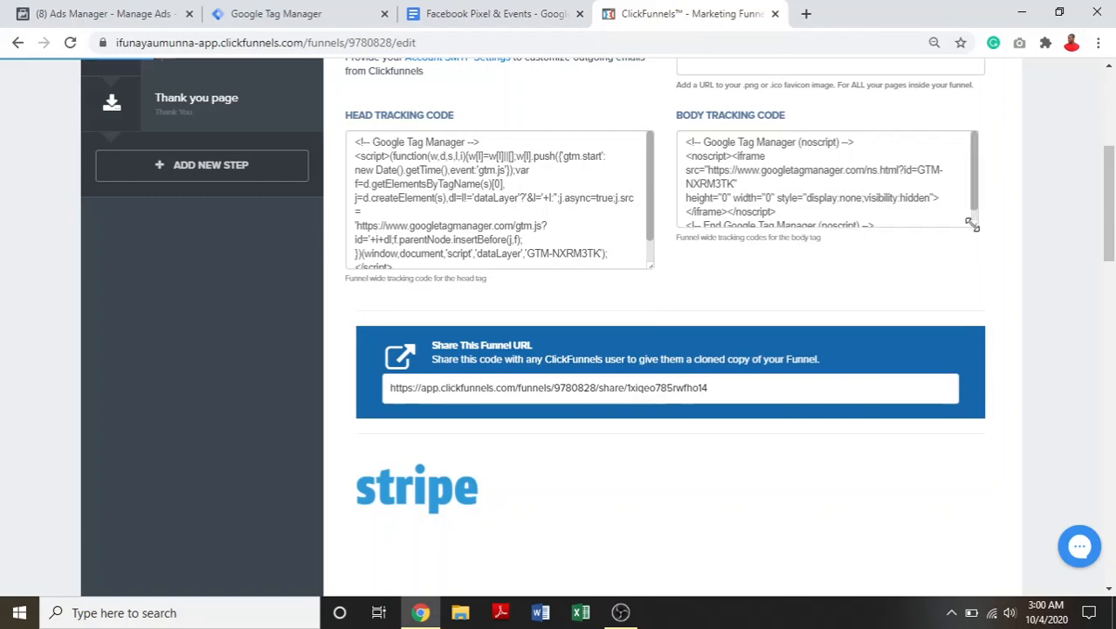
# - Look through the rest of the funnel settings, then open the Landing page step's overview
pyautogui.moveTo(1109, 210); pyautogui.dragTo(1108, 424)
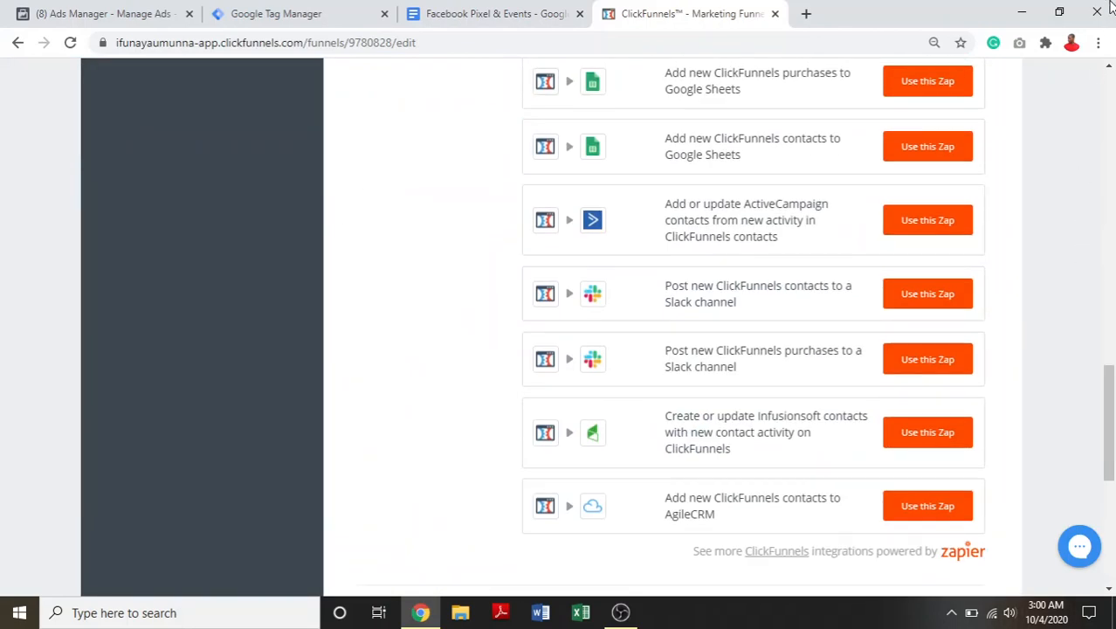
pyautogui.click(1109, 179)
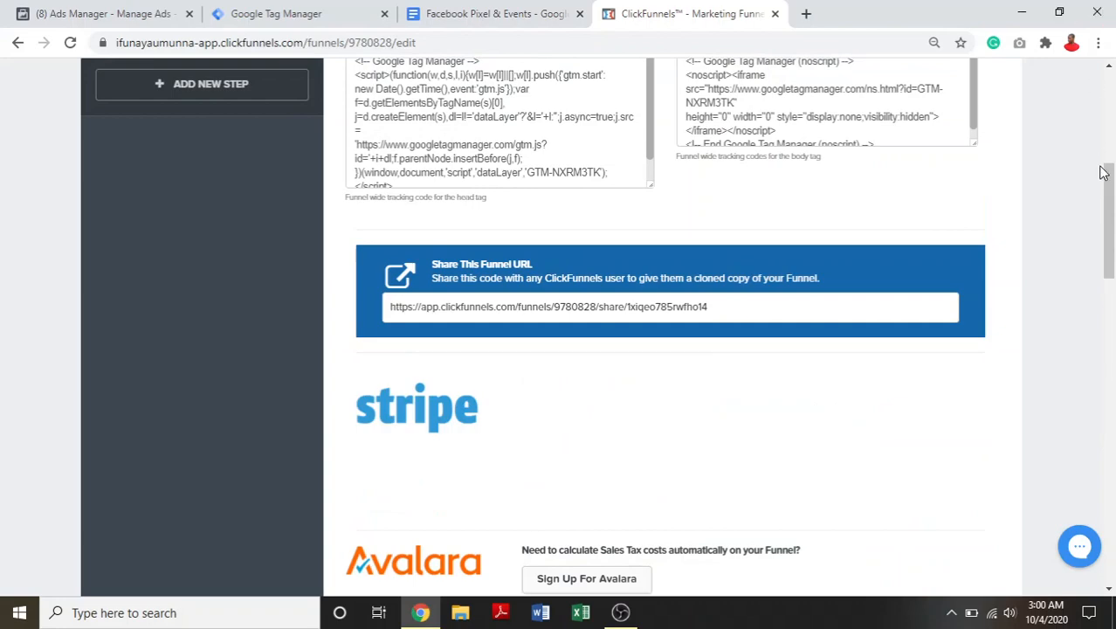
pyautogui.moveTo(1106, 174); pyautogui.dragTo(1105, 84)
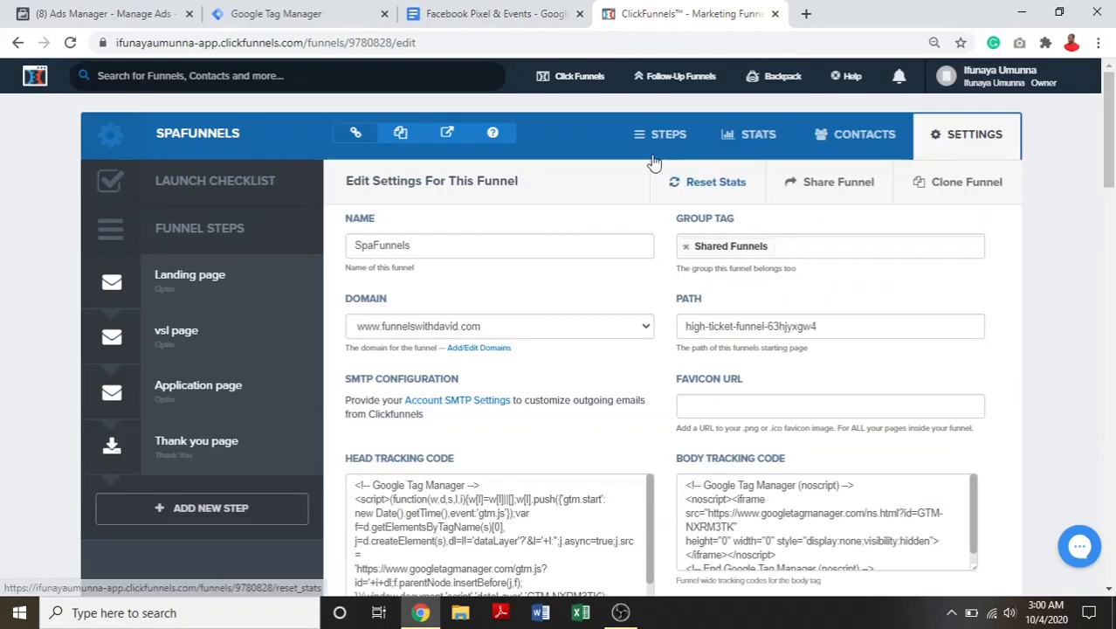
pyautogui.click(195, 310)
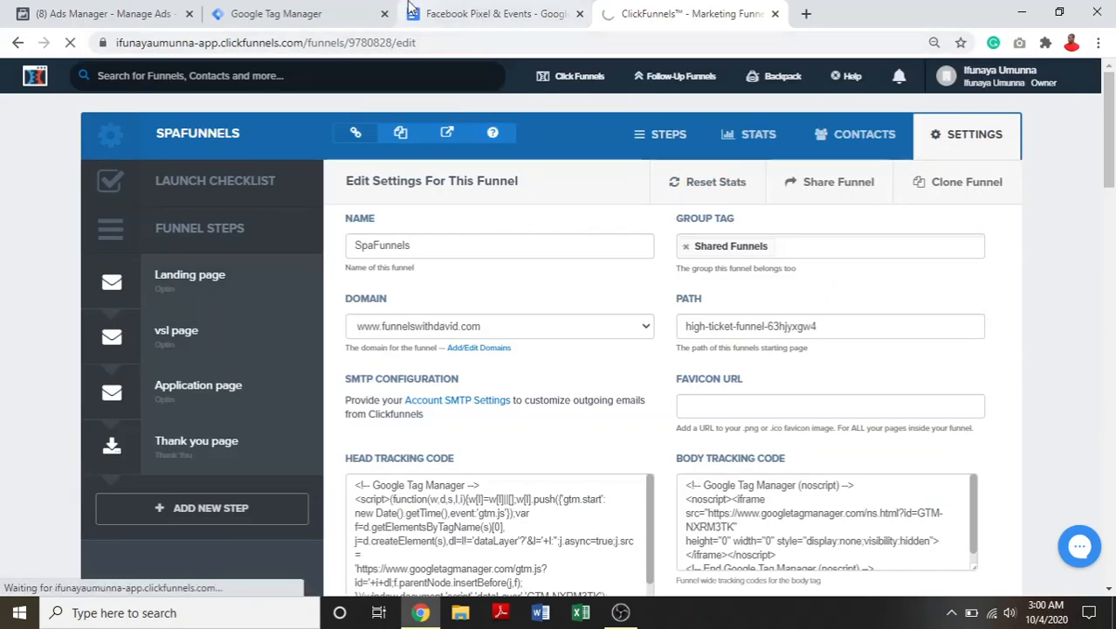
# - Look at the Facebook Ads Manager campaigns, then return to Google Tag Manager and open the container's workspace
pyautogui.click(83, 7)
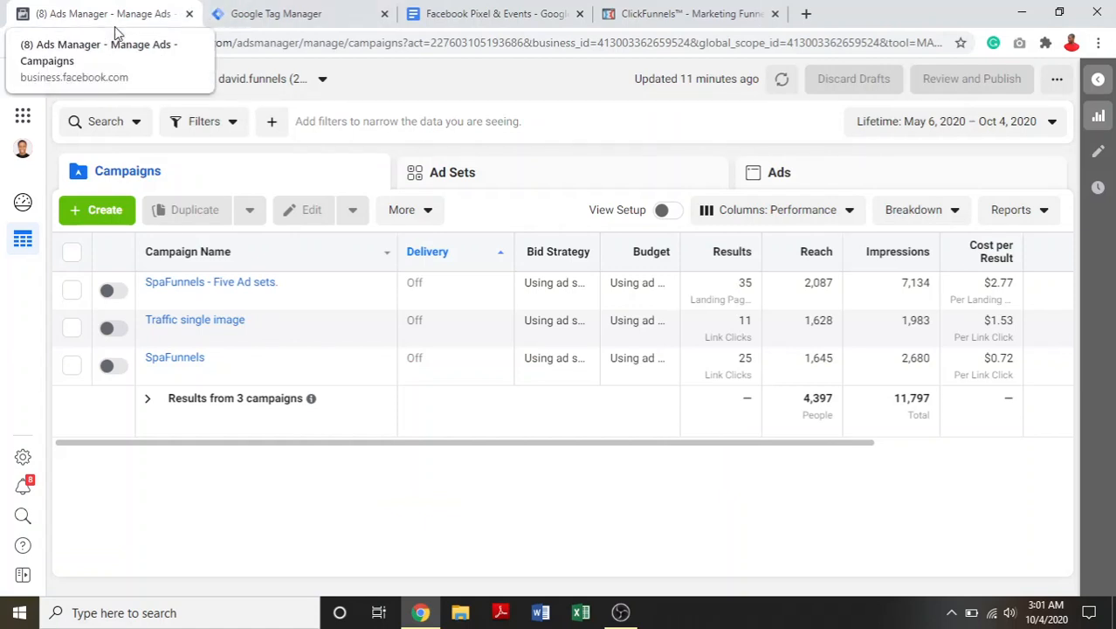
pyautogui.click(265, 13)
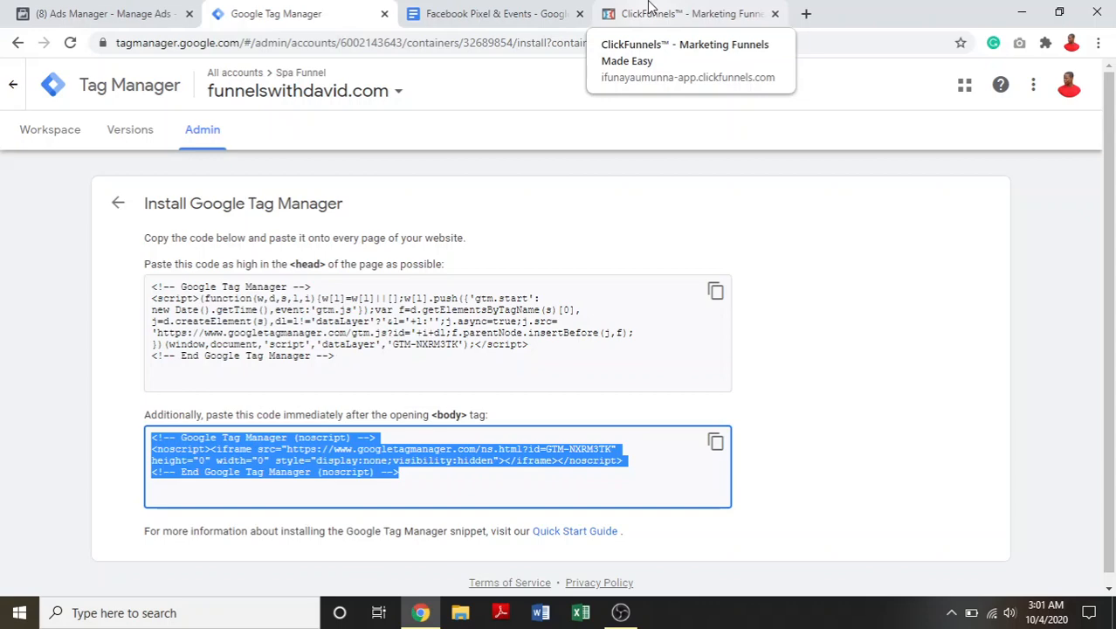
pyautogui.click(77, 129)
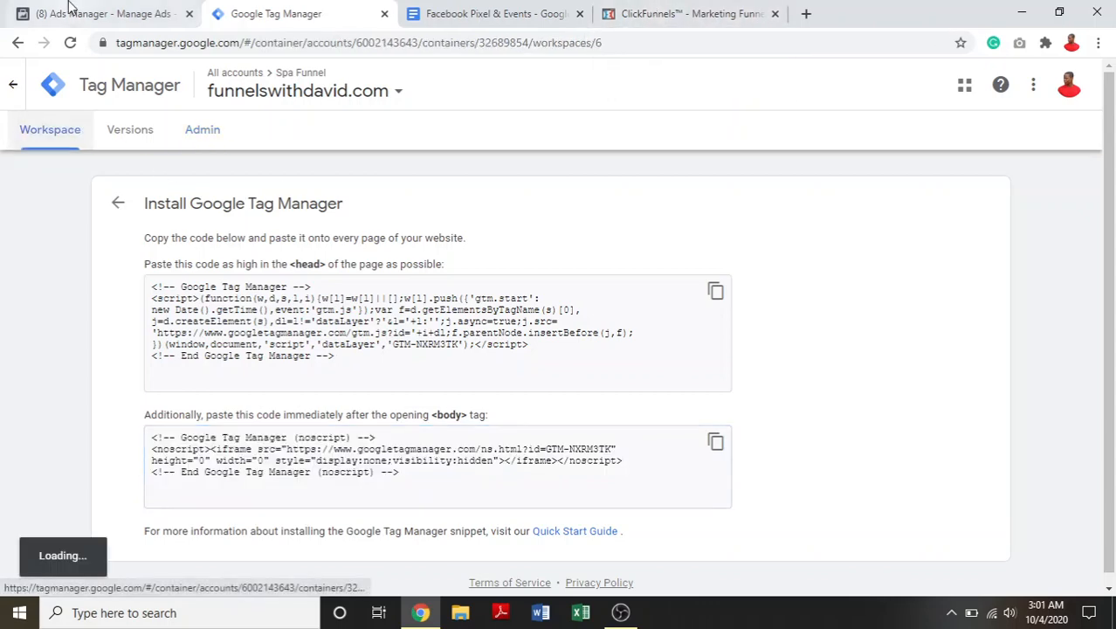
# - Switch to Facebook Ads Manager and open the pixel's data source overview in Events Manager
pyautogui.click(70, 7)
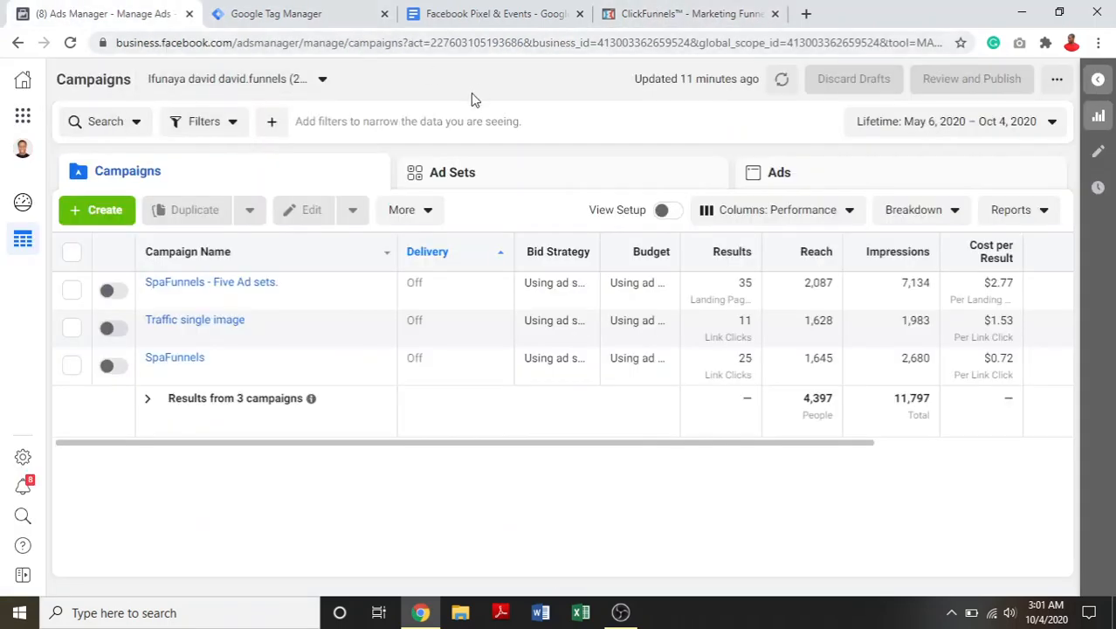
pyautogui.click(23, 115)
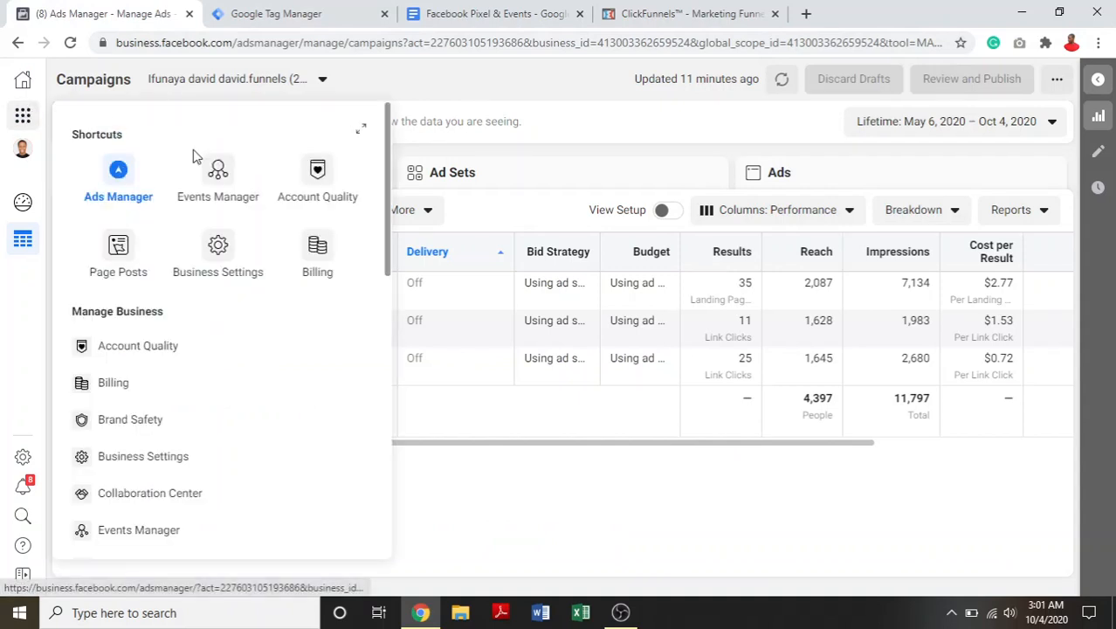
pyautogui.click(206, 178)
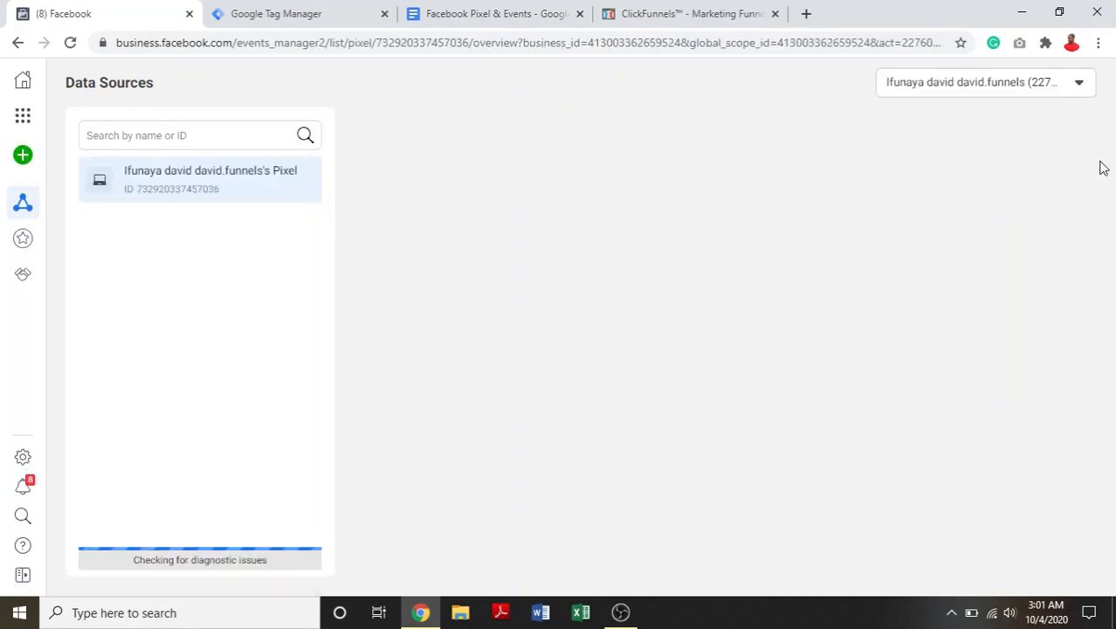
pyautogui.click(1085, 91)
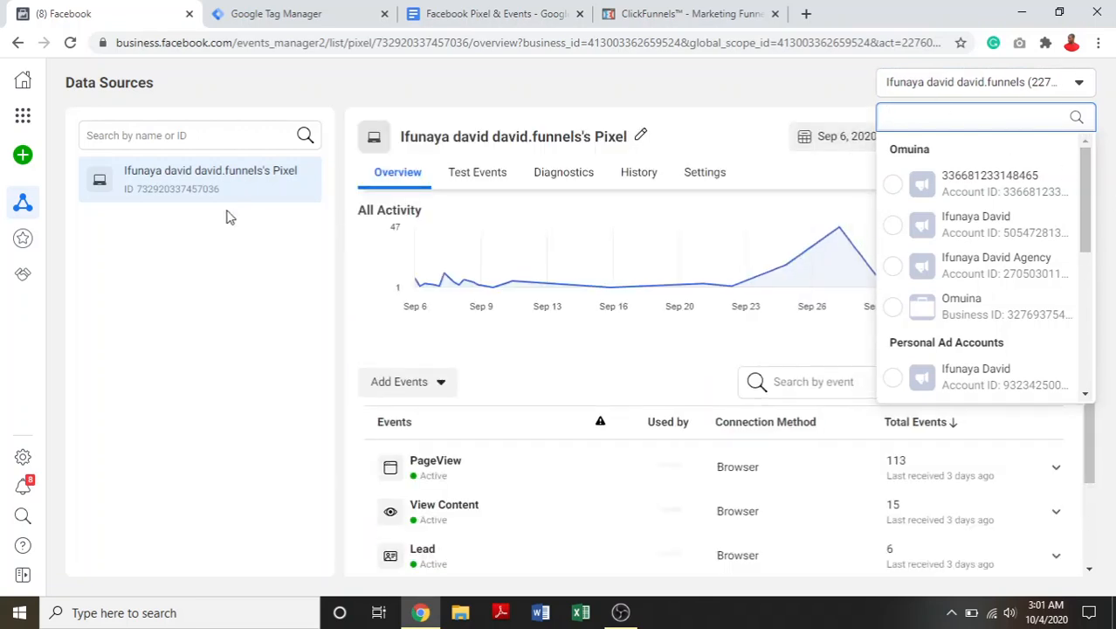
pyautogui.moveTo(72, 219)
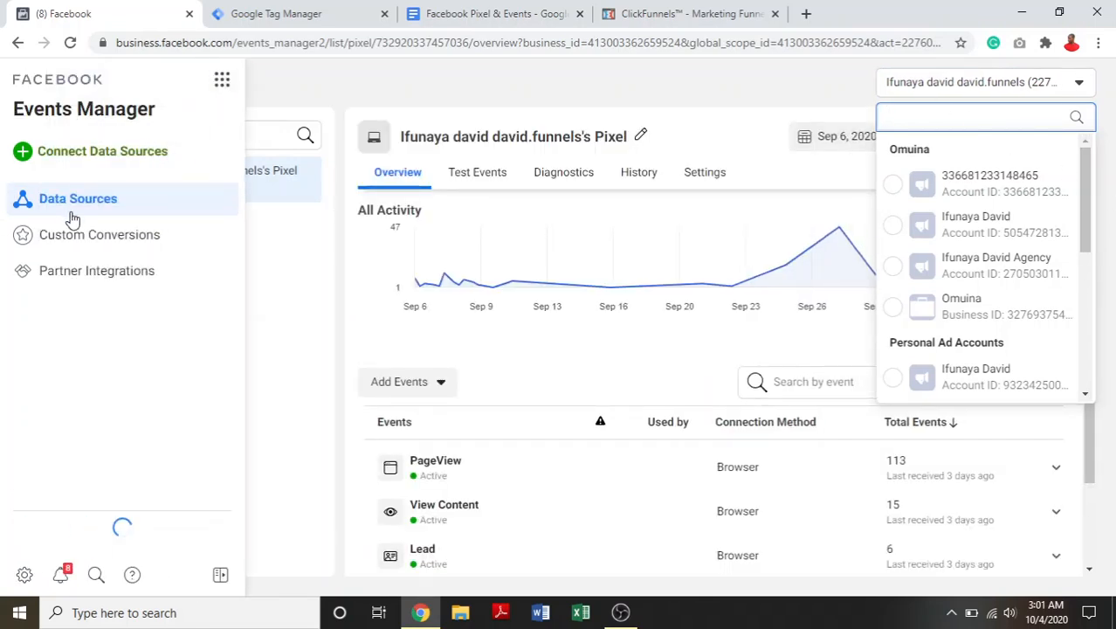
pyautogui.click(72, 218)
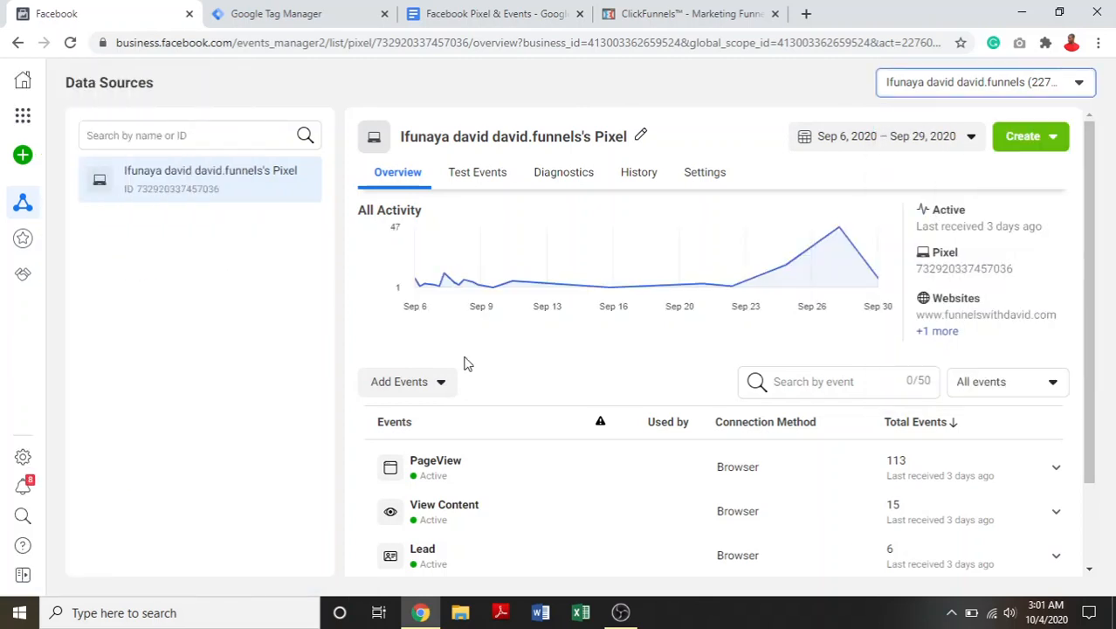
# - Add events from a new website, choose manual code installation and copy the pixel base code
pyautogui.click(441, 386)
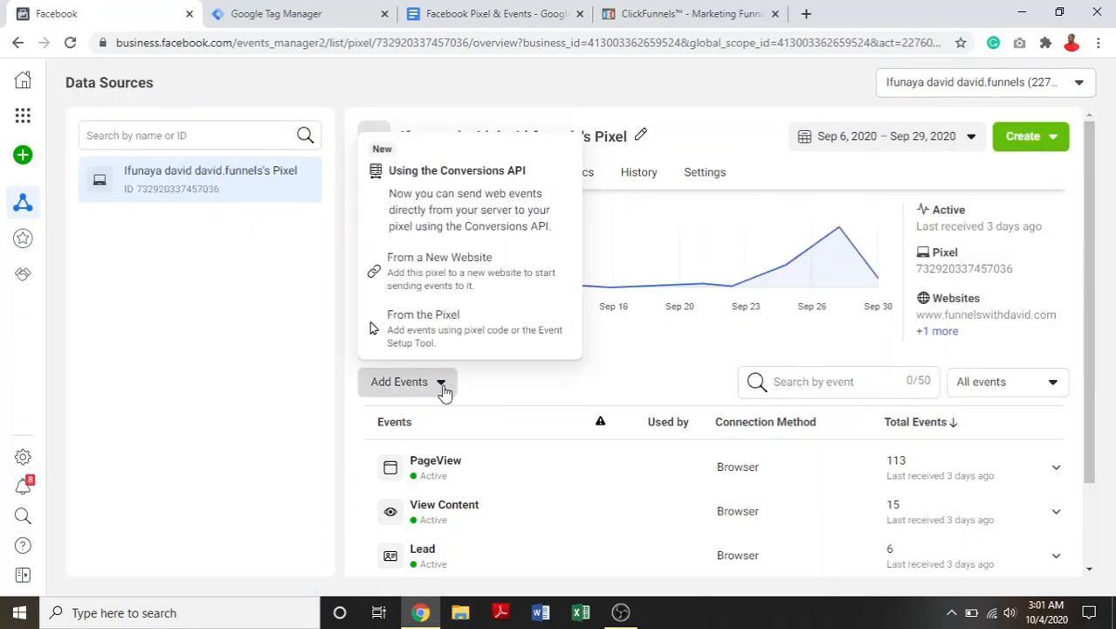
pyautogui.click(446, 270)
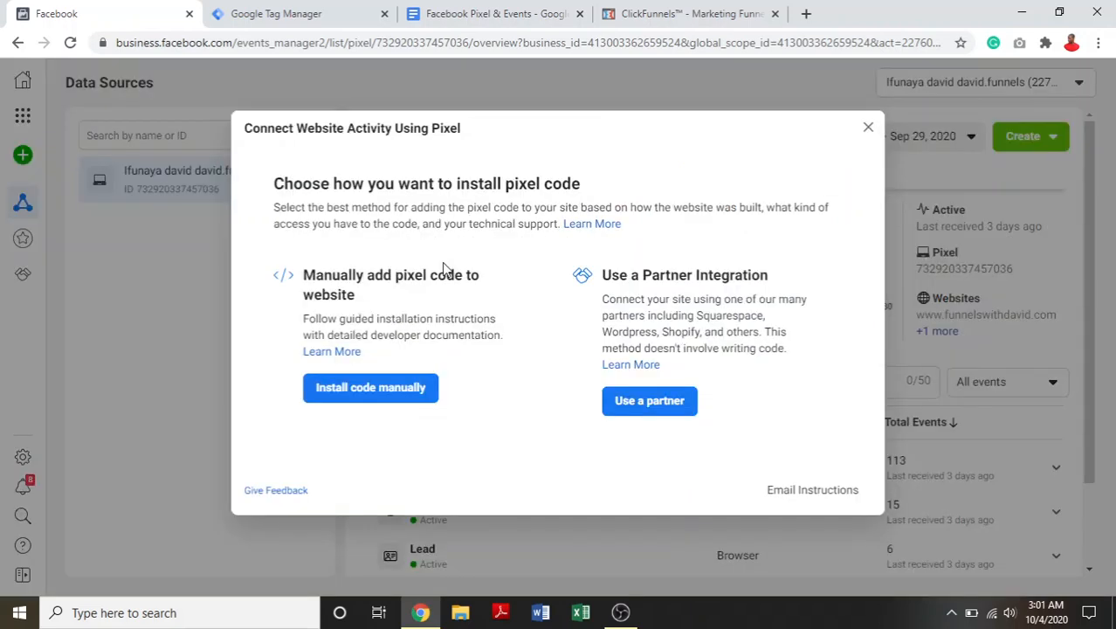
pyautogui.click(386, 394)
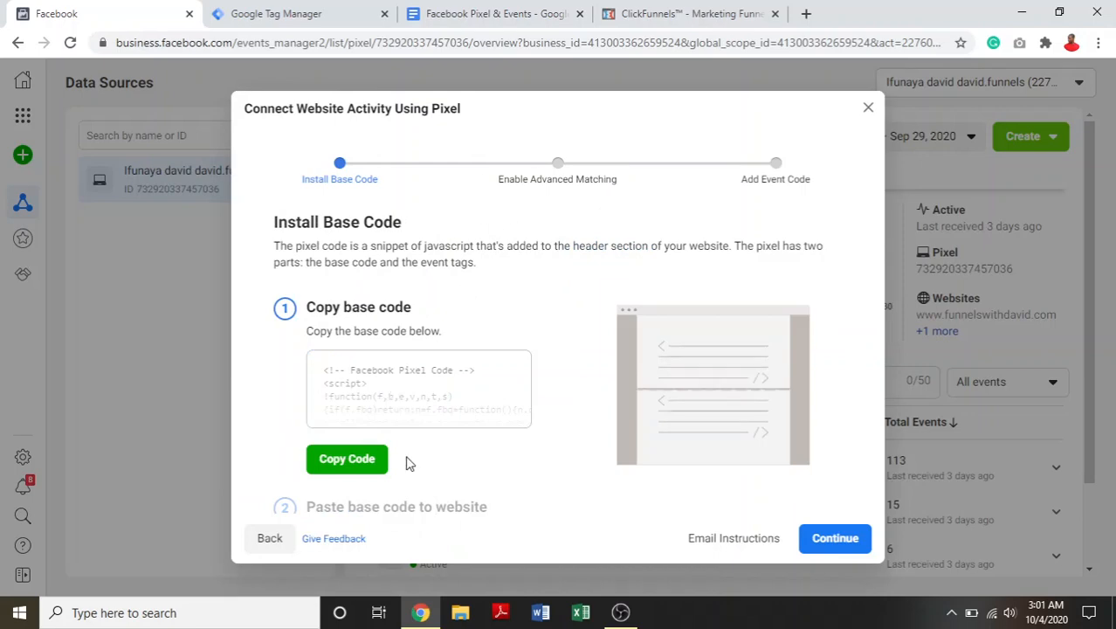
pyautogui.click(377, 461)
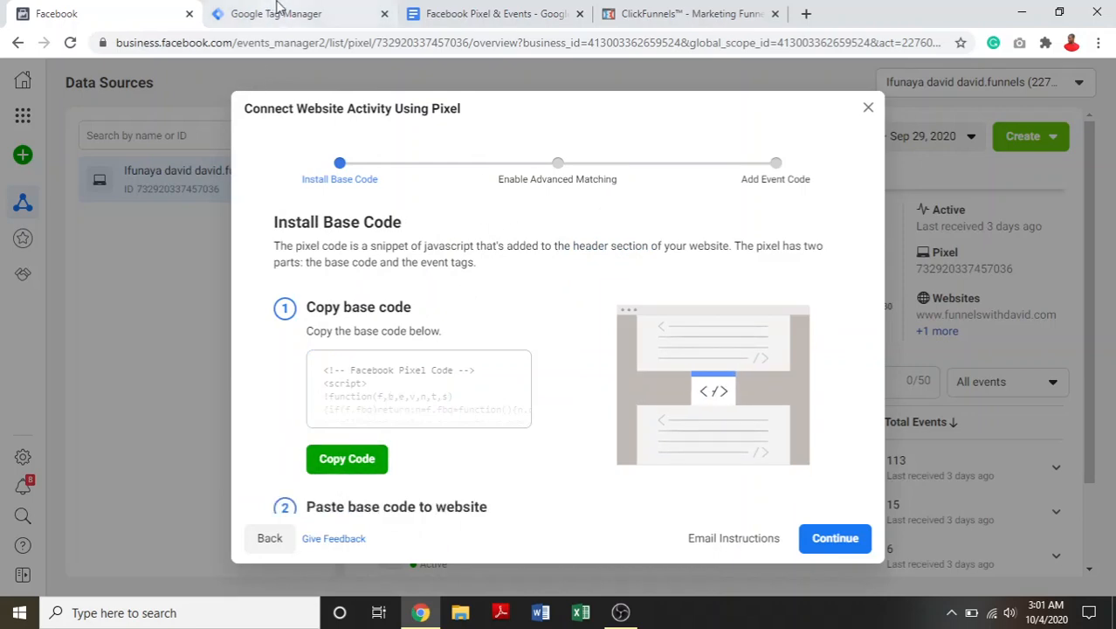
# - Switch to Google Tag Manager and start a new tag named "FB- Base Pixel" in the container's tag list
pyautogui.click(308, 12)
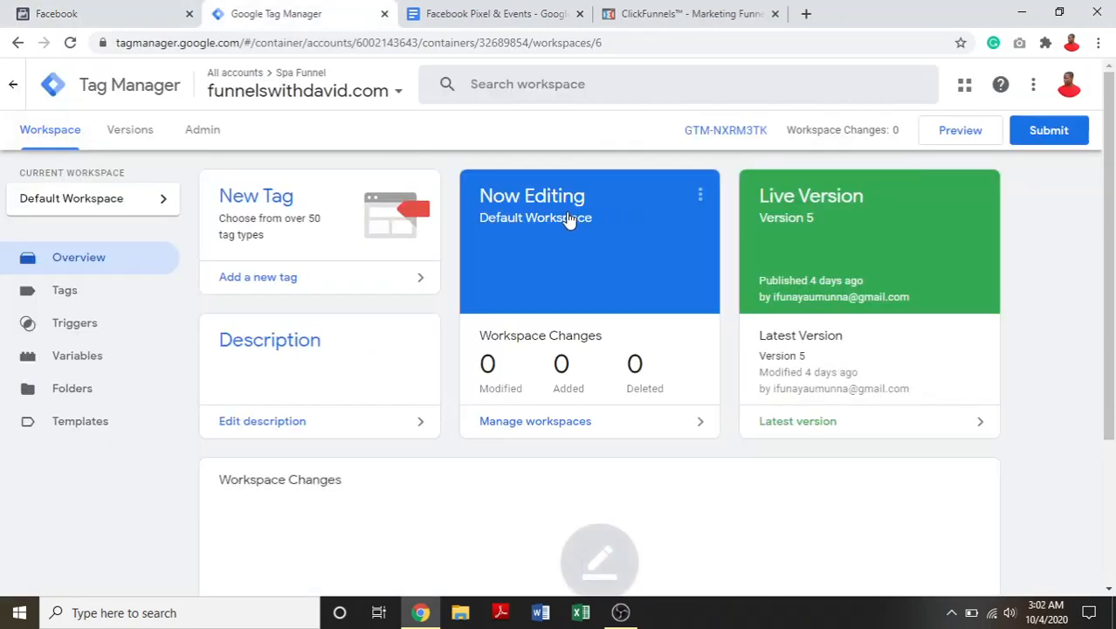
pyautogui.click(97, 302)
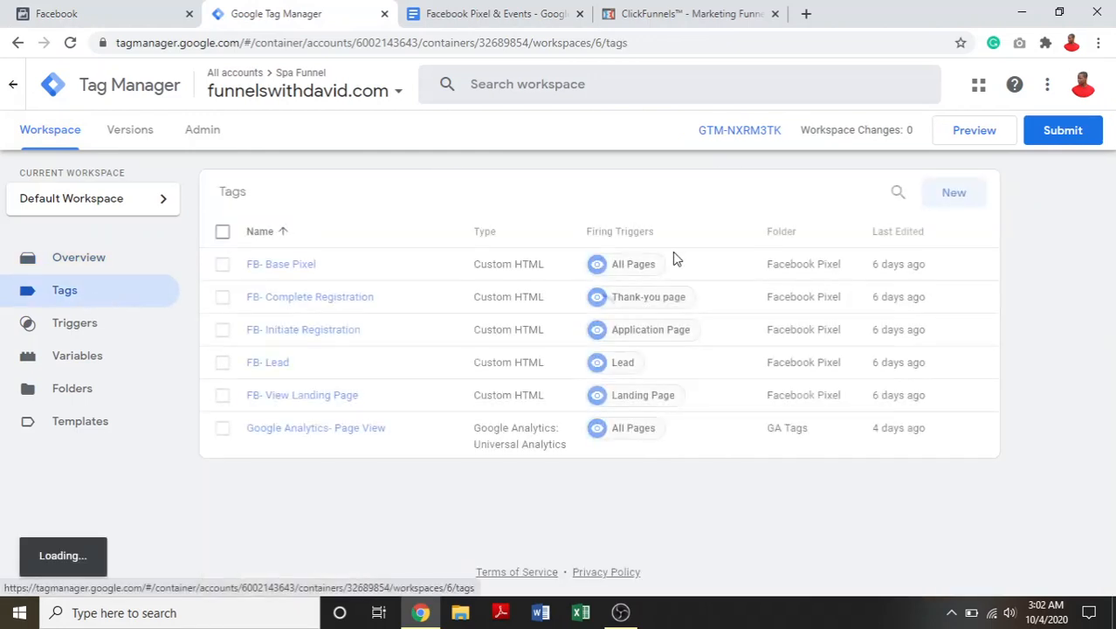
pyautogui.click(961, 204)
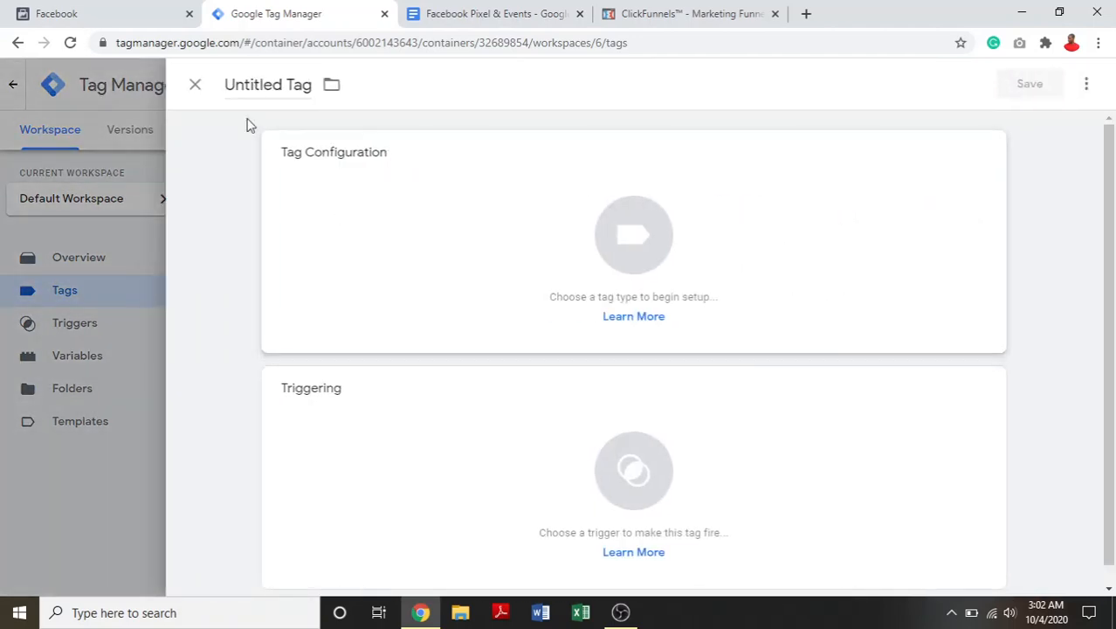
pyautogui.click(274, 92)
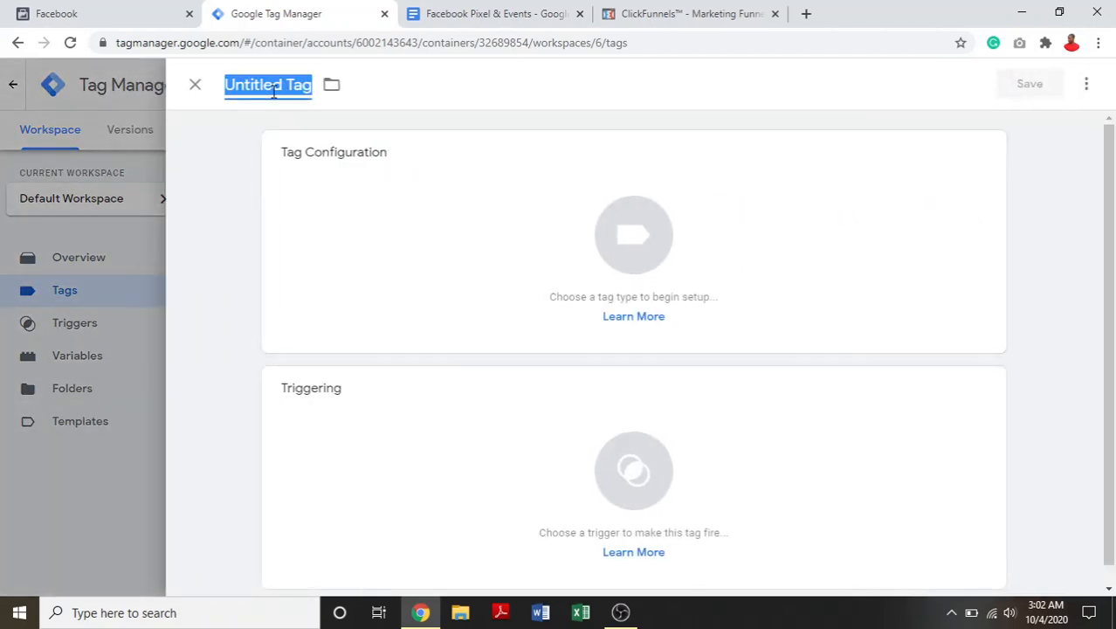
pyautogui.write('FA')
pyautogui.write('B')
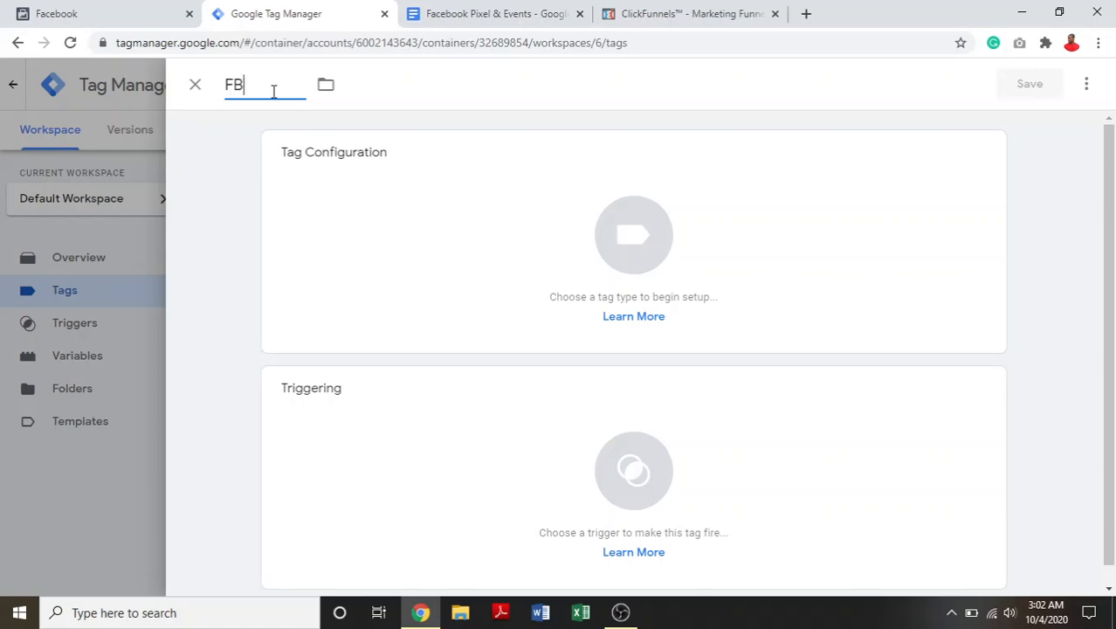
pyautogui.write('- Base Pixelk')
pyautogui.press('BackSpace')
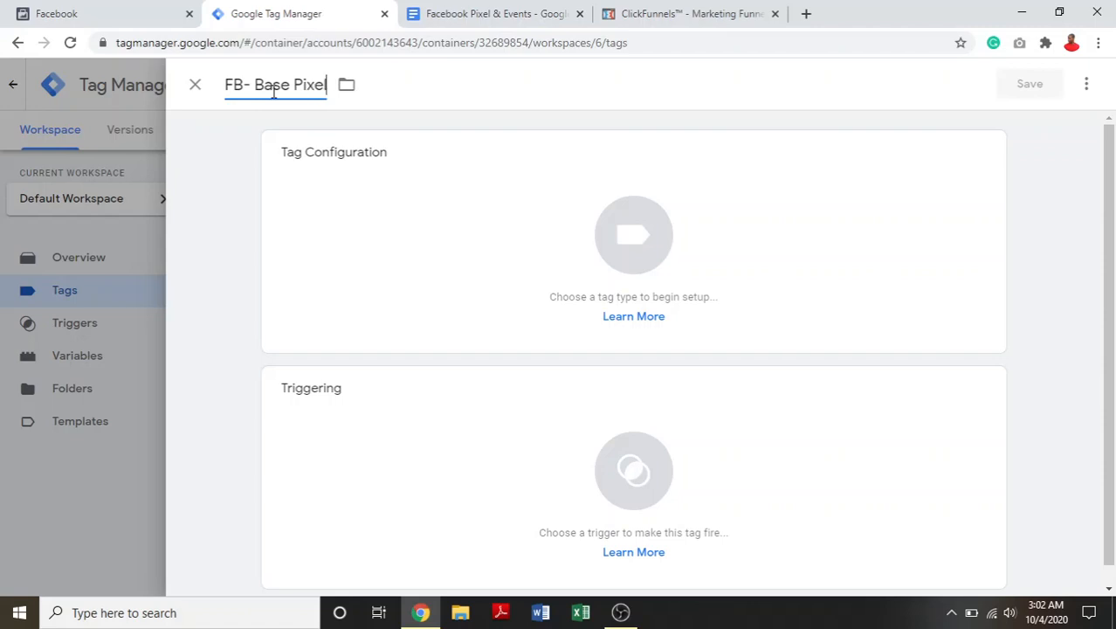
# - Set the tag type to Custom HTML and paste the copied Facebook pixel base code into its HTML field
pyautogui.click(649, 255)
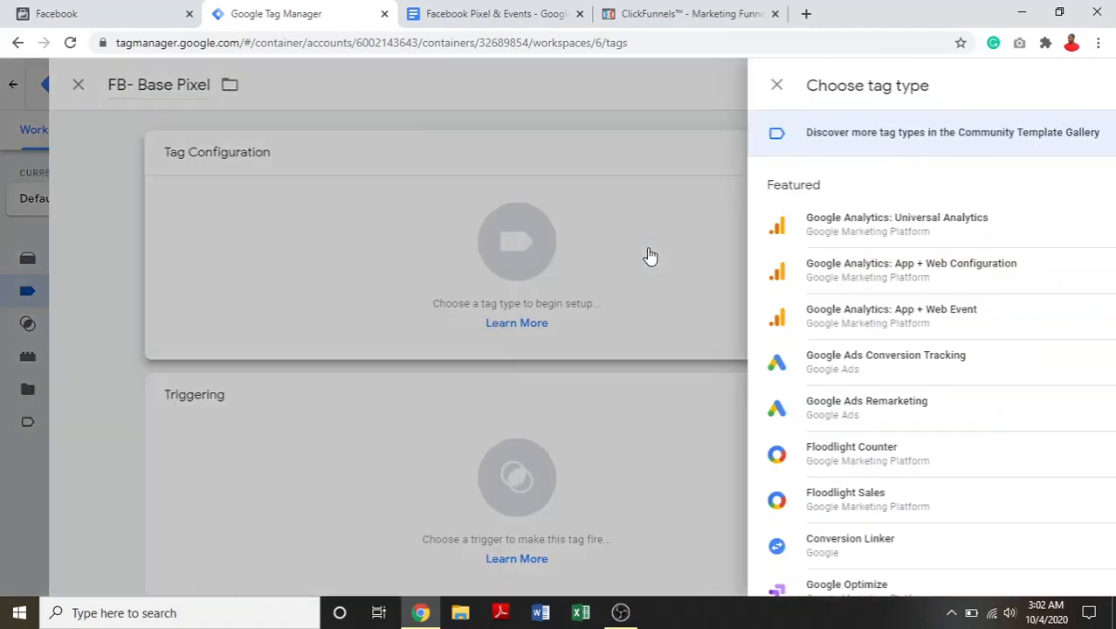
pyautogui.moveTo(1111, 199); pyautogui.dragTo(1111, 236)
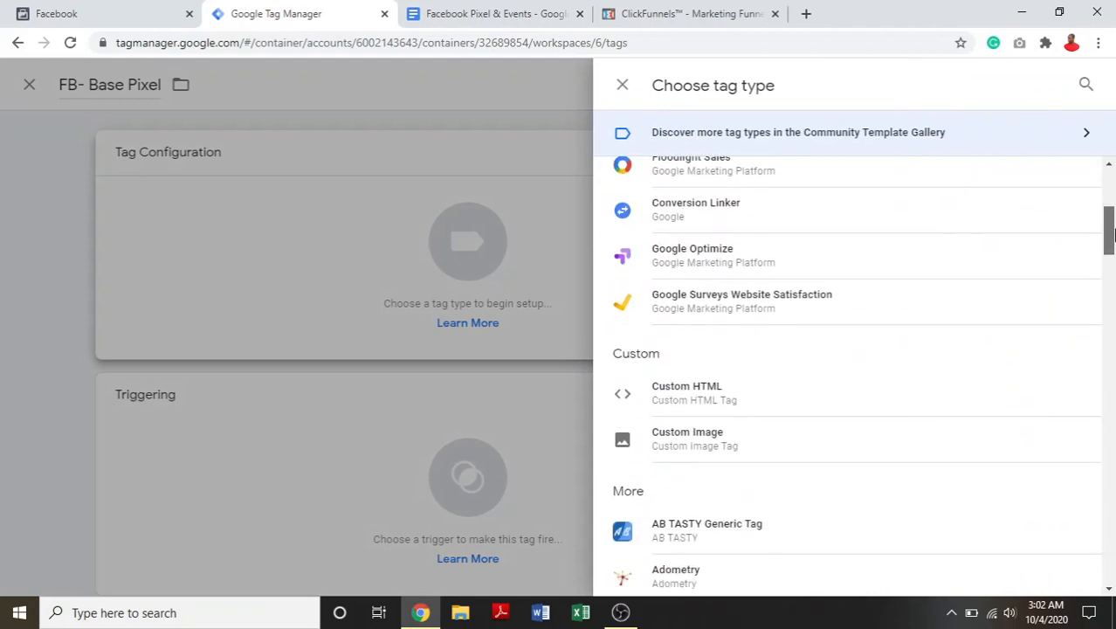
pyautogui.click(685, 386)
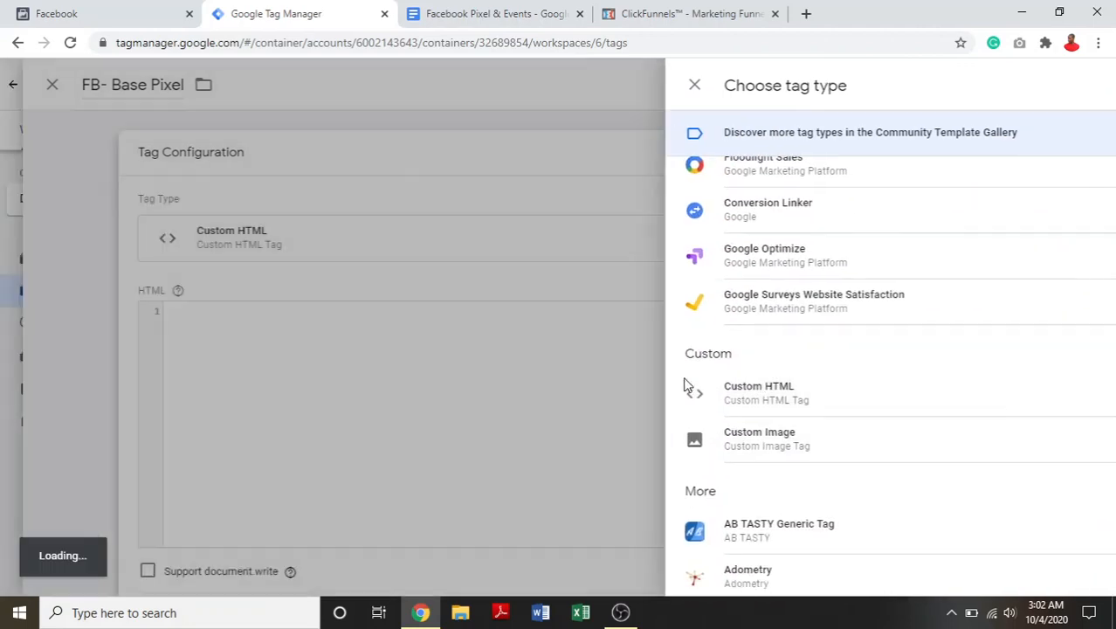
pyautogui.rightClick(405, 407)
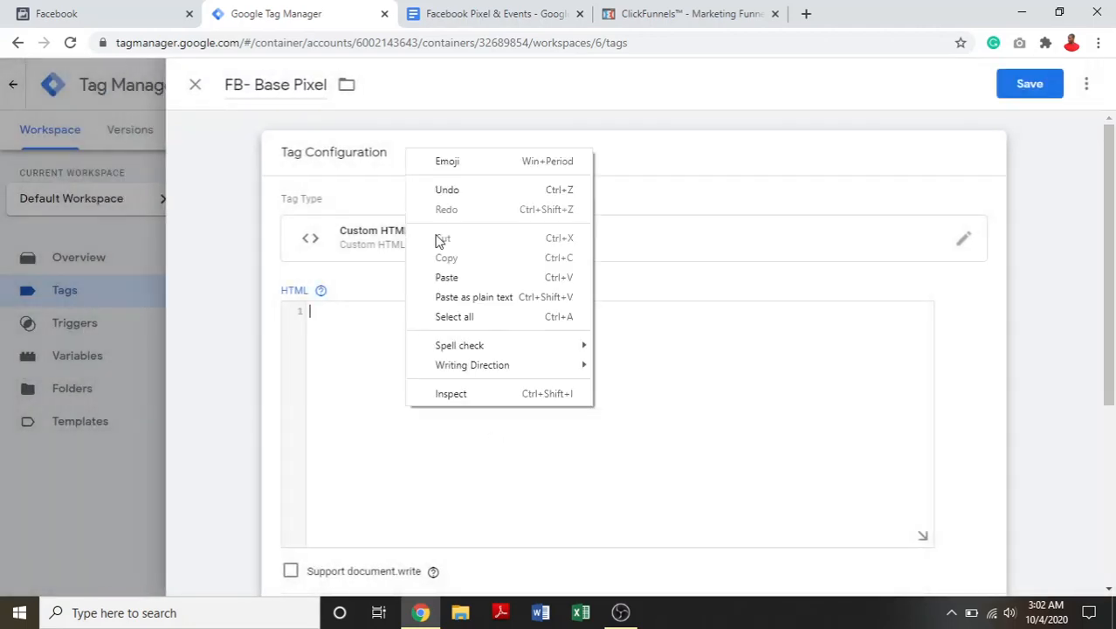
pyautogui.click(529, 278)
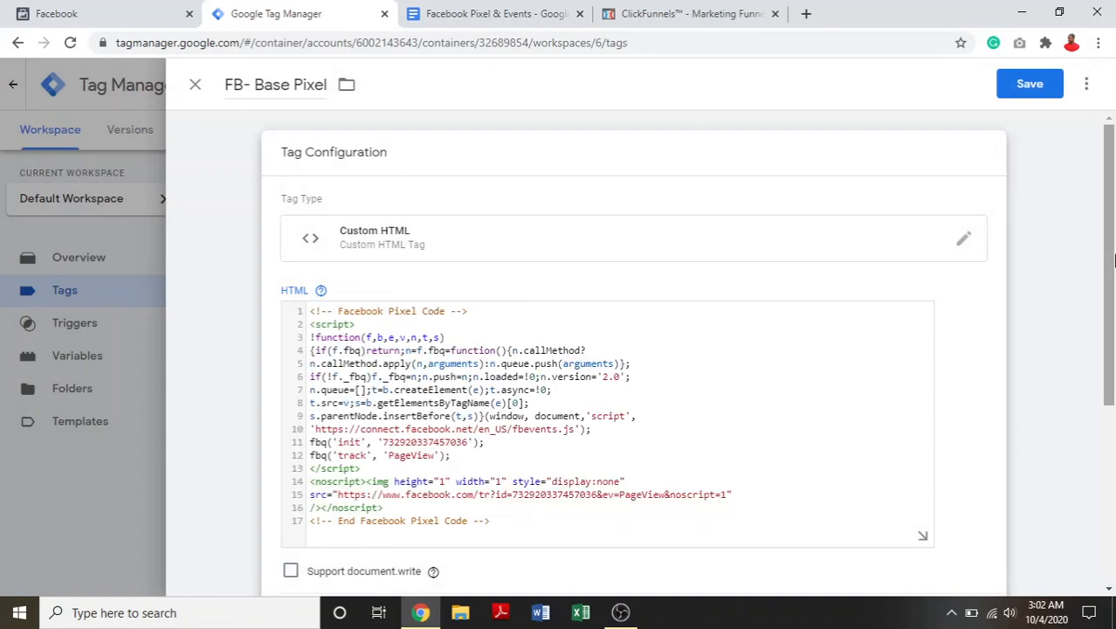
# - Assign the All Pages trigger to the new tag, then close the tag and discard its unsaved changes
pyautogui.moveTo(1111, 268); pyautogui.dragTo(1114, 417)
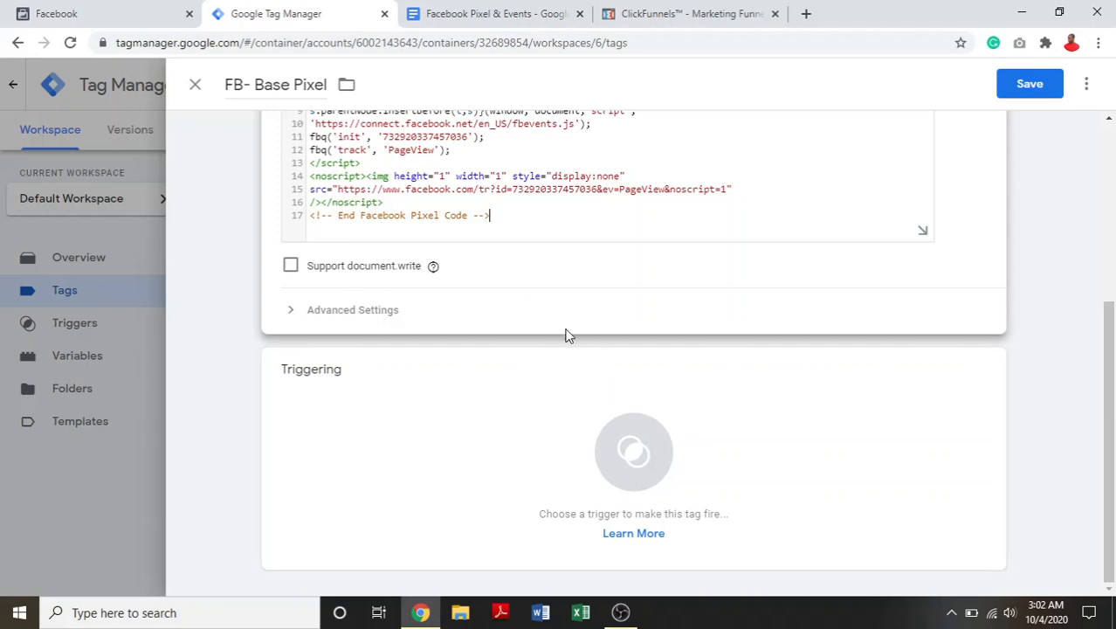
pyautogui.click(630, 448)
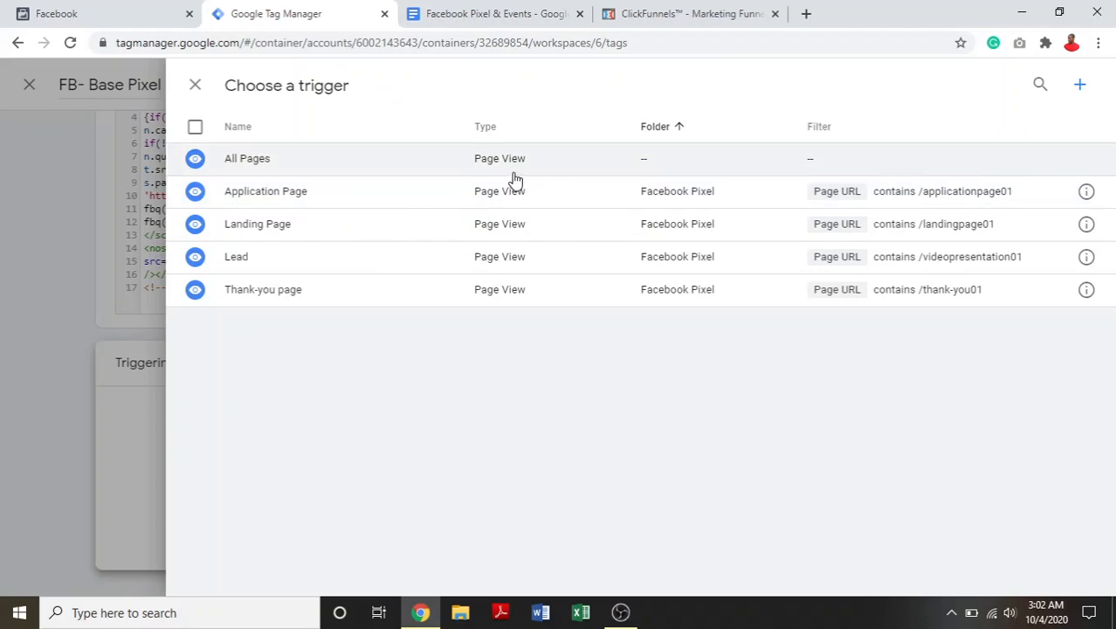
pyautogui.click(318, 168)
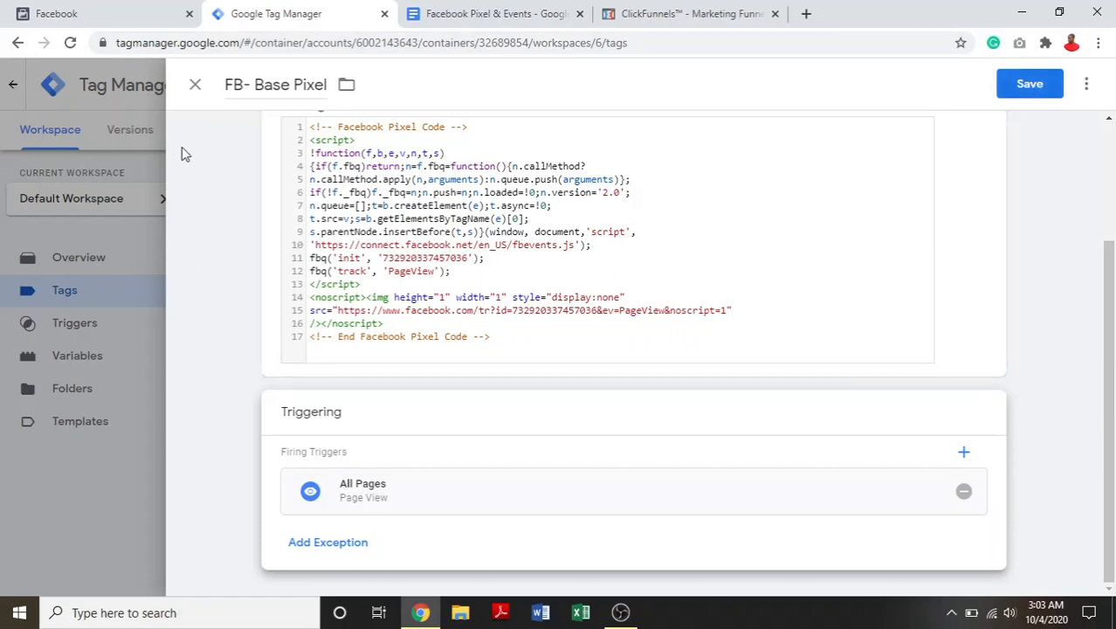
pyautogui.click(196, 85)
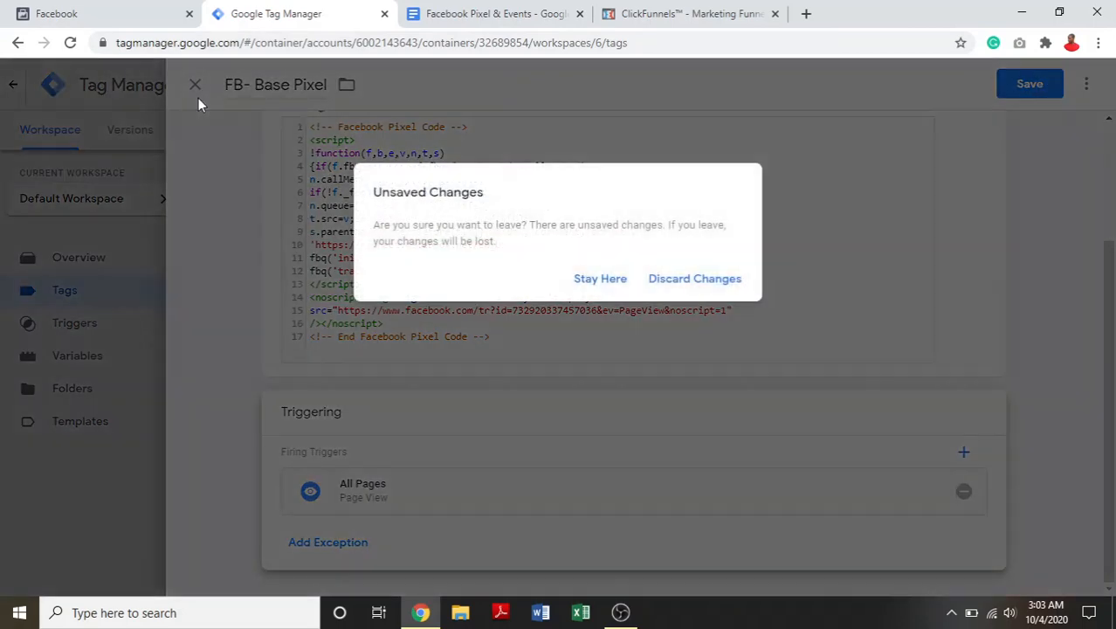
pyautogui.click(710, 279)
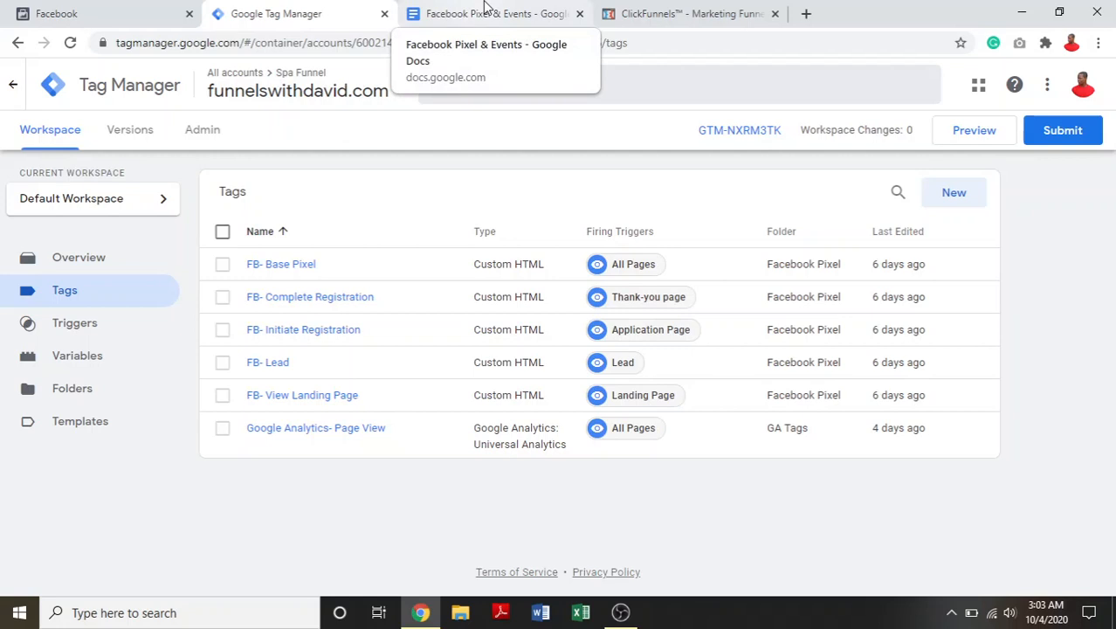
# - Glance at the Facebook Pixel & Events document, then return to Facebook and review the pixel setup's Advanced Matching and Add Event Code stages
pyautogui.click(441, 7)
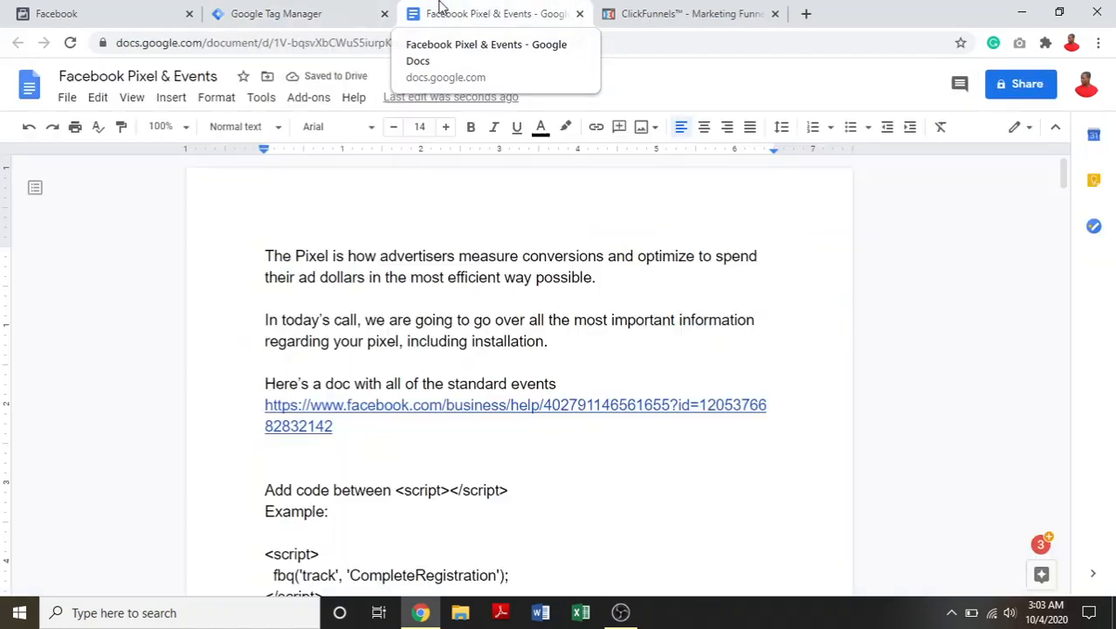
pyautogui.click(94, 10)
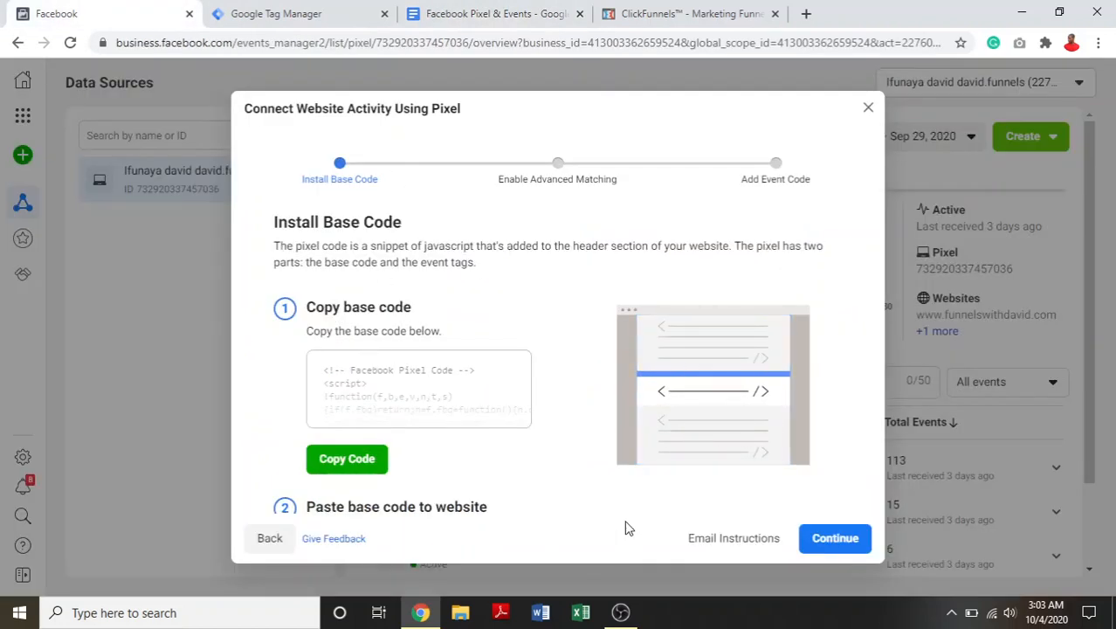
pyautogui.click(834, 540)
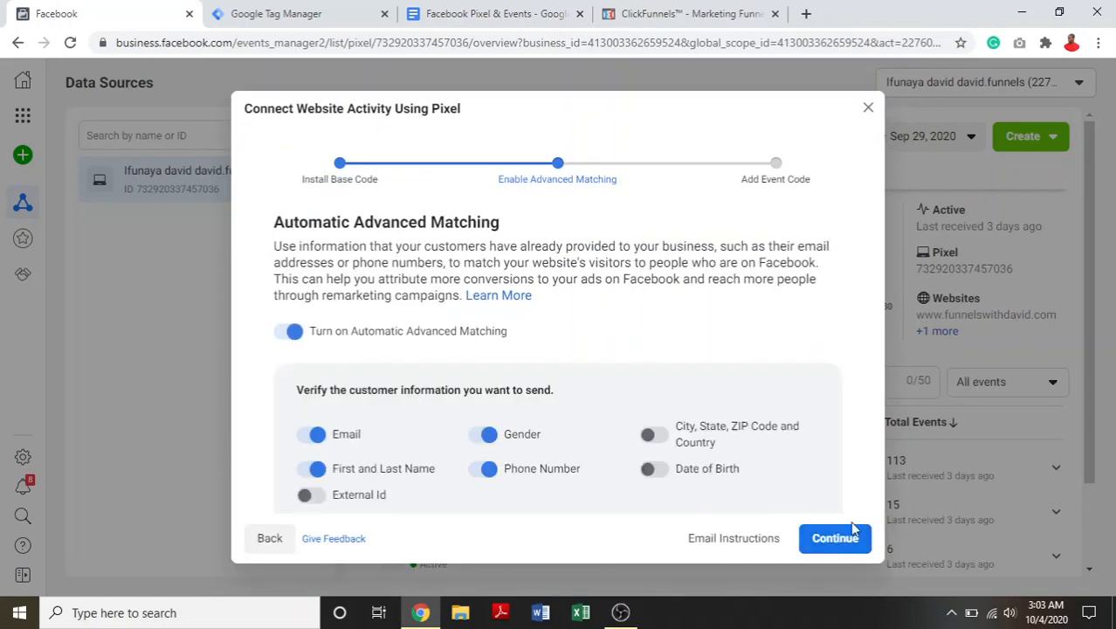
pyautogui.click(840, 539)
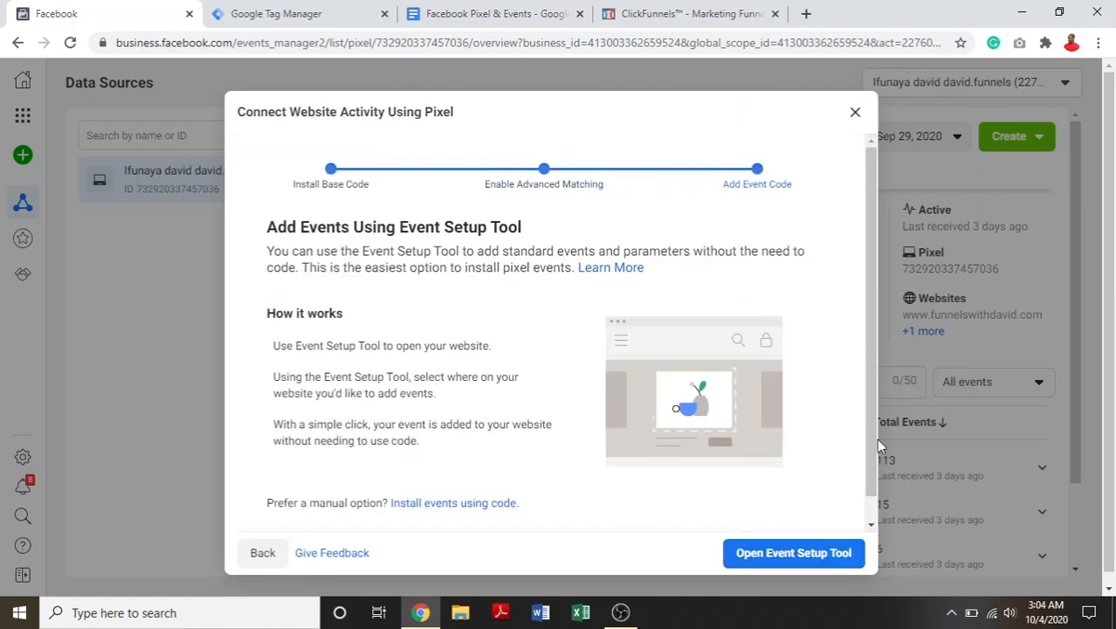
pyautogui.scroll(-1, 874, 433)
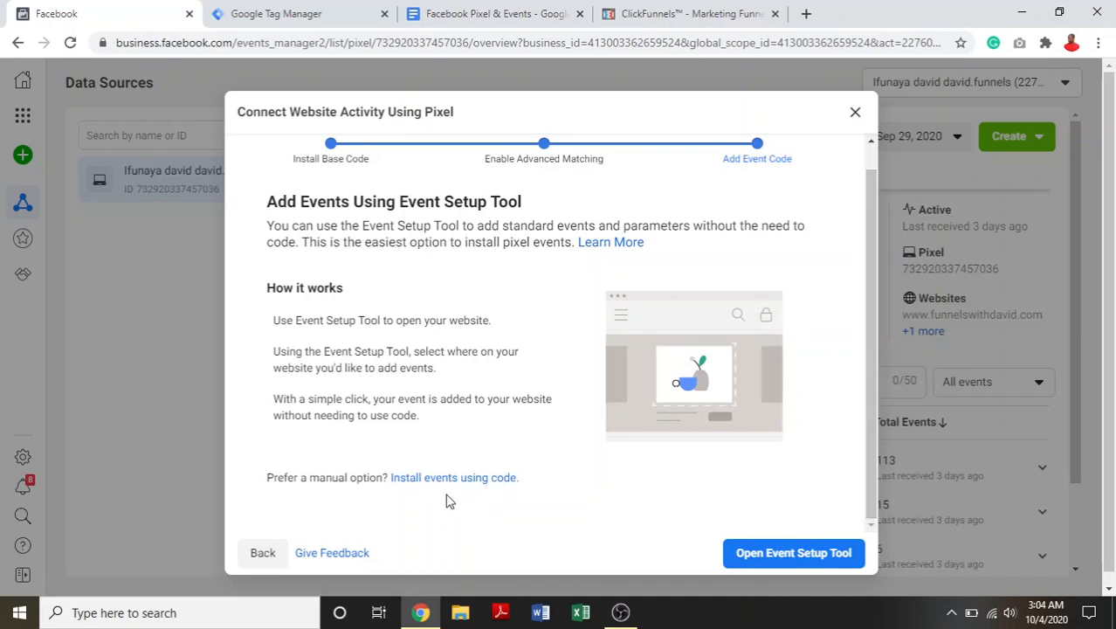
pyautogui.click(263, 553)
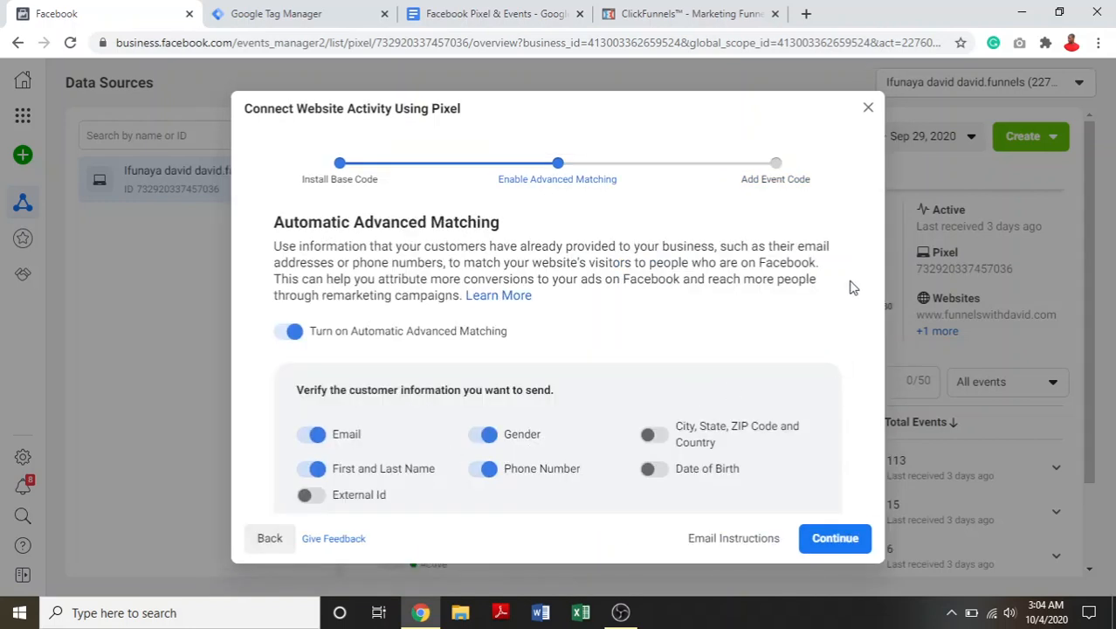
pyautogui.click(839, 547)
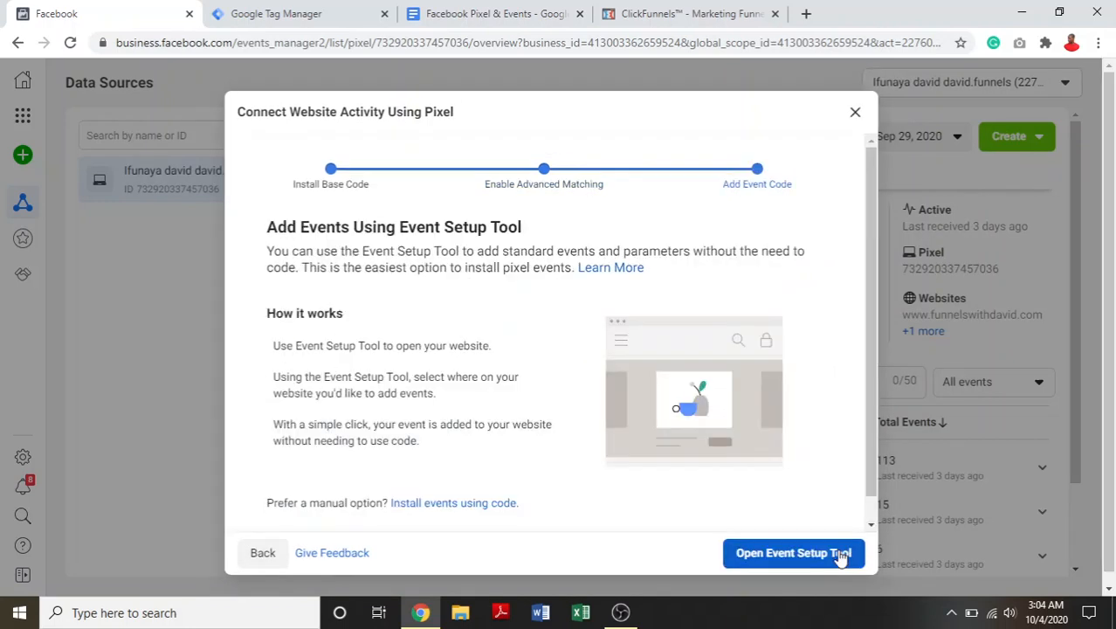
# - Open the documentation for installing events using code, look over the Conversion Tracking page and close it
pyautogui.click(463, 510)
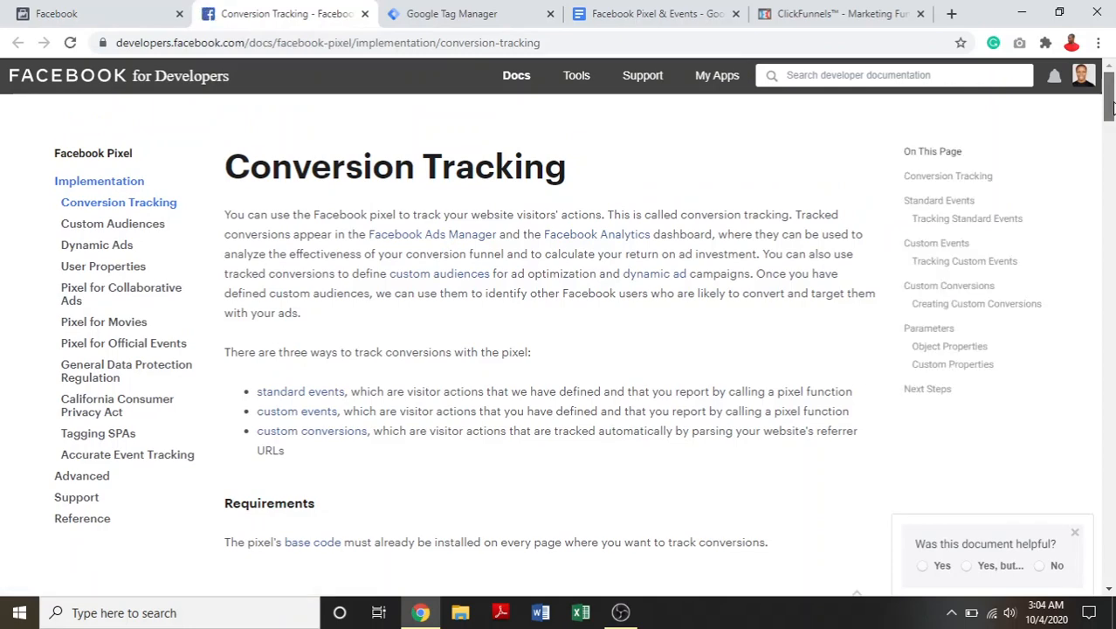
pyautogui.moveTo(1112, 105); pyautogui.dragTo(1076, 98)
pyautogui.click(364, 13)
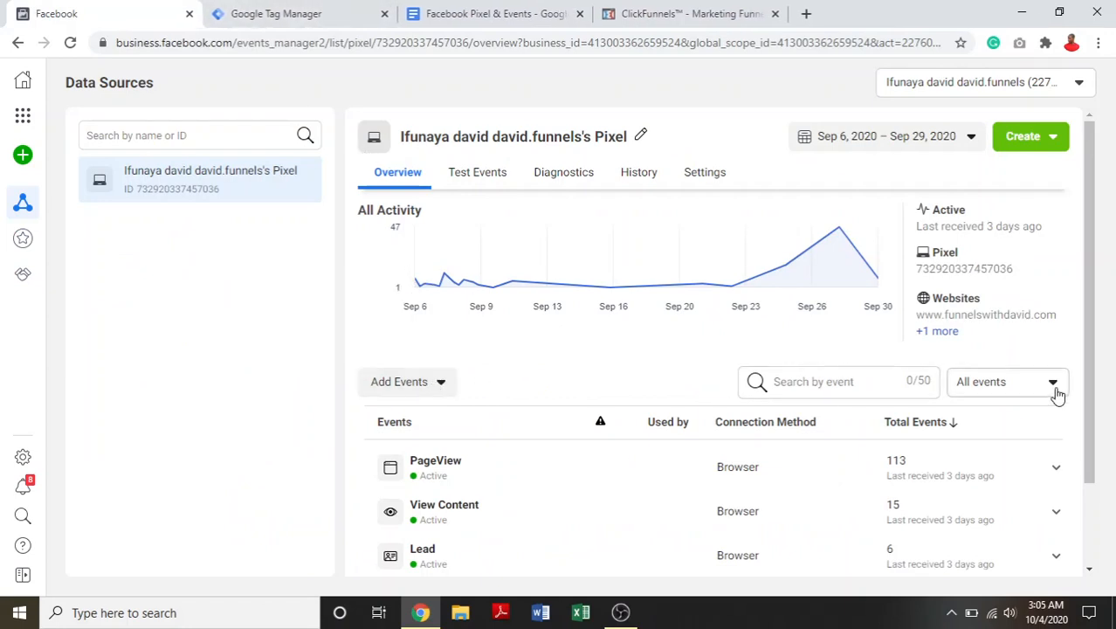
# - Add events from a new website, view the emailed installation instructions and open their event code page for conversions
pyautogui.moveTo(1090, 393); pyautogui.dragTo(1083, 540)
pyautogui.click(441, 287)
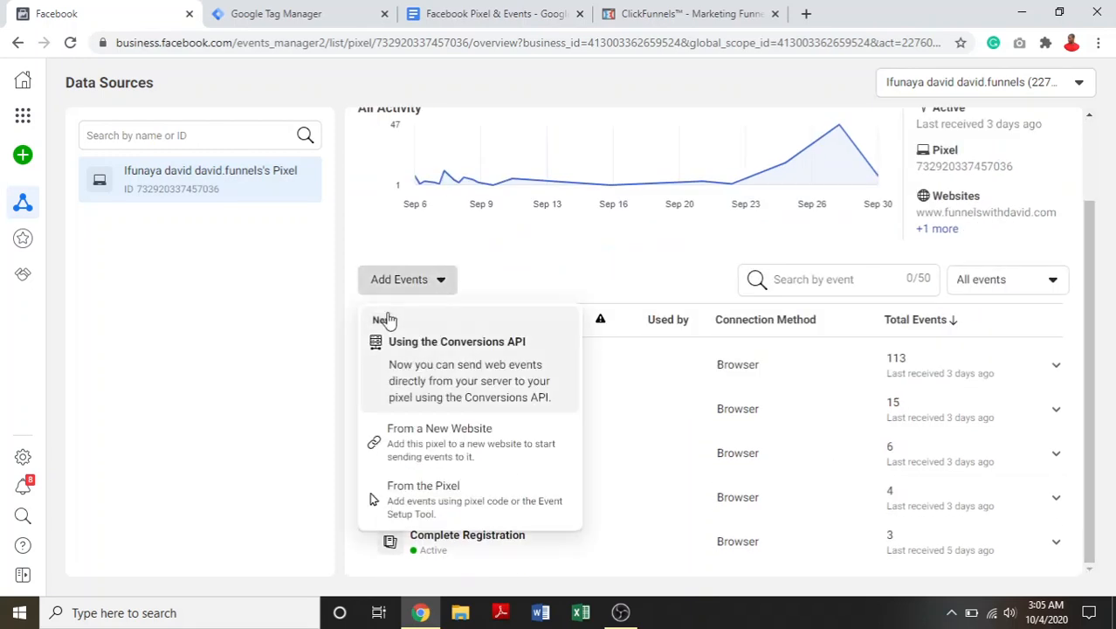
pyautogui.click(445, 453)
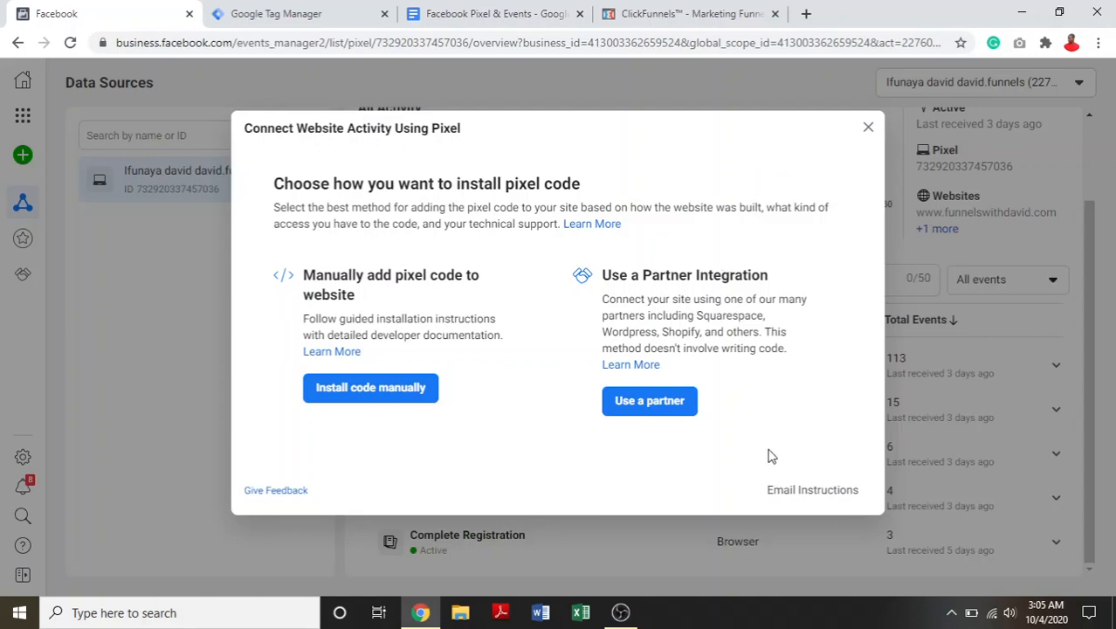
pyautogui.click(814, 491)
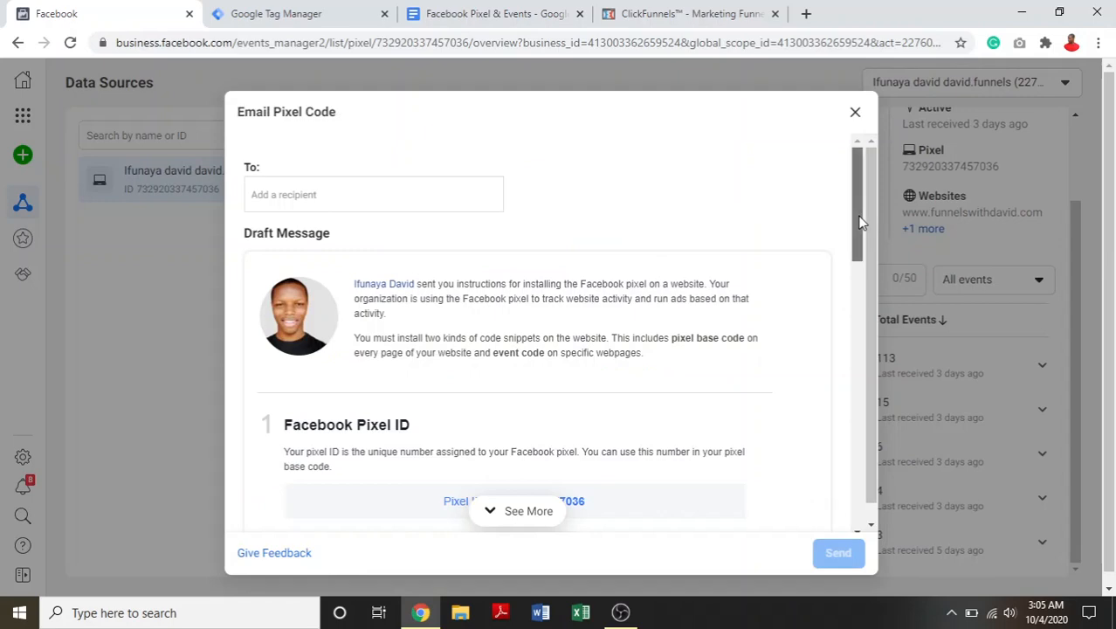
pyautogui.moveTo(859, 218); pyautogui.dragTo(863, 489)
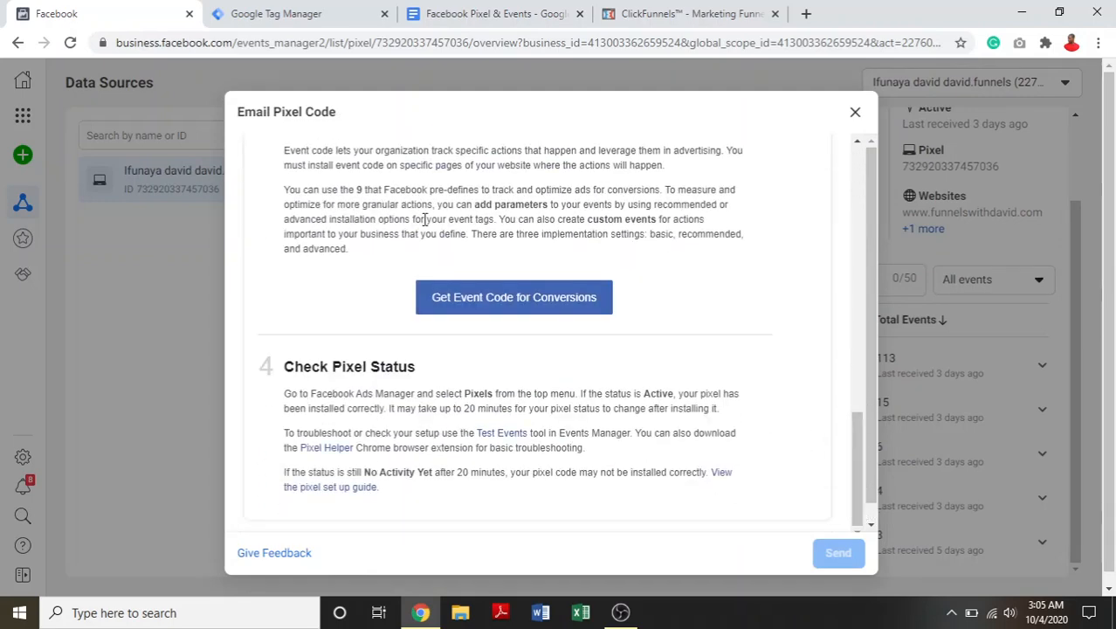
pyautogui.click(477, 299)
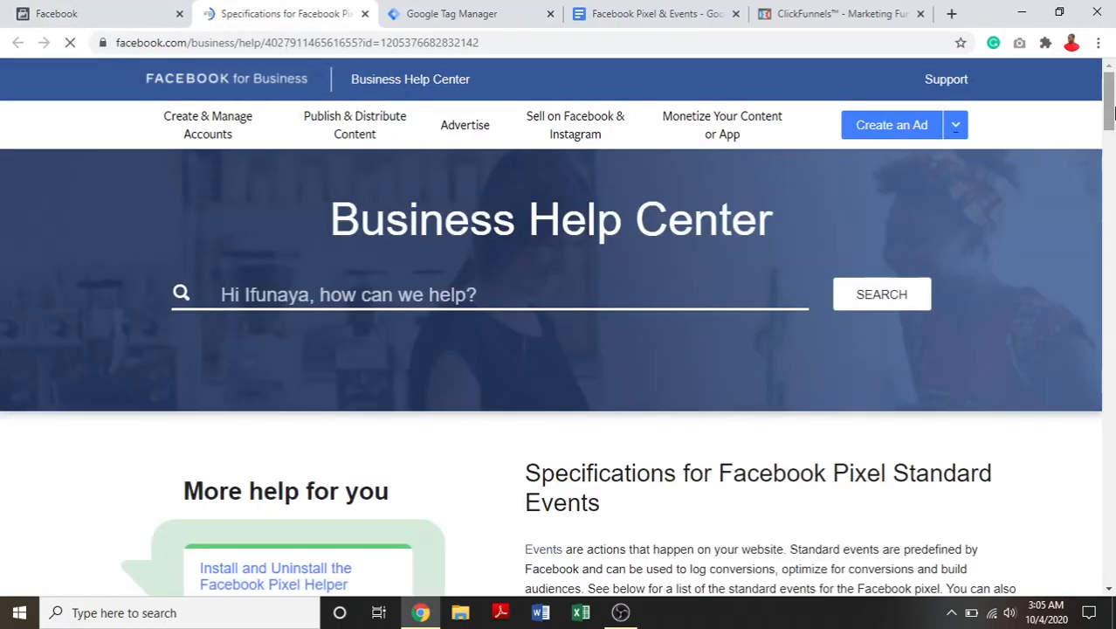
# - Examine the standard events table for the event codes of website actions such as Add payment info and Add to cart
pyautogui.moveTo(1111, 117); pyautogui.dragTo(1111, 166)
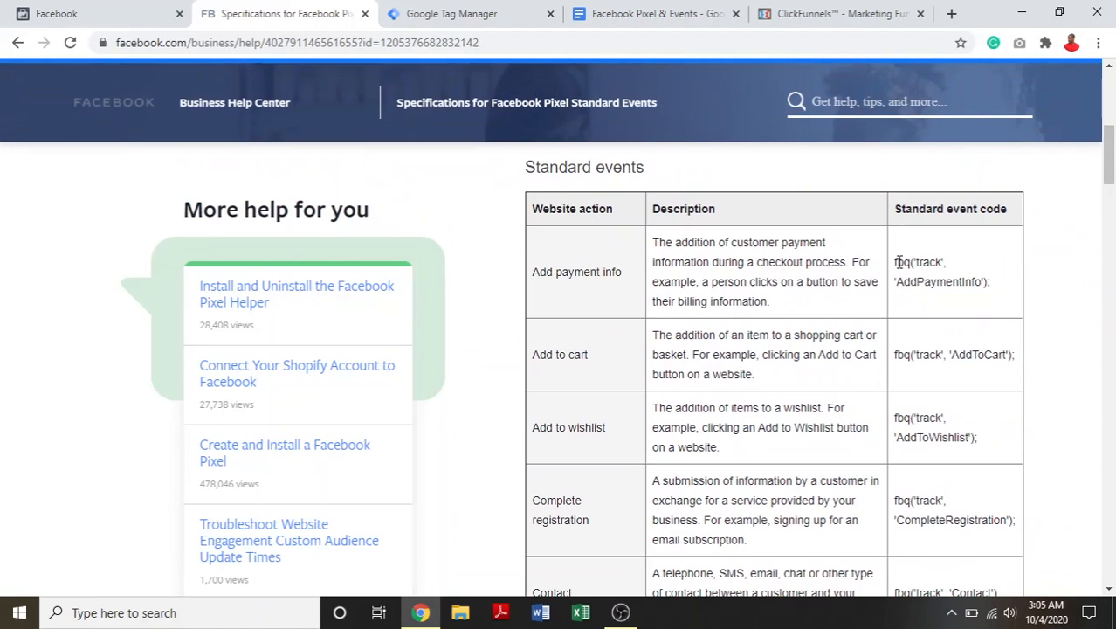
pyautogui.moveTo(898, 262); pyautogui.dragTo(962, 306)
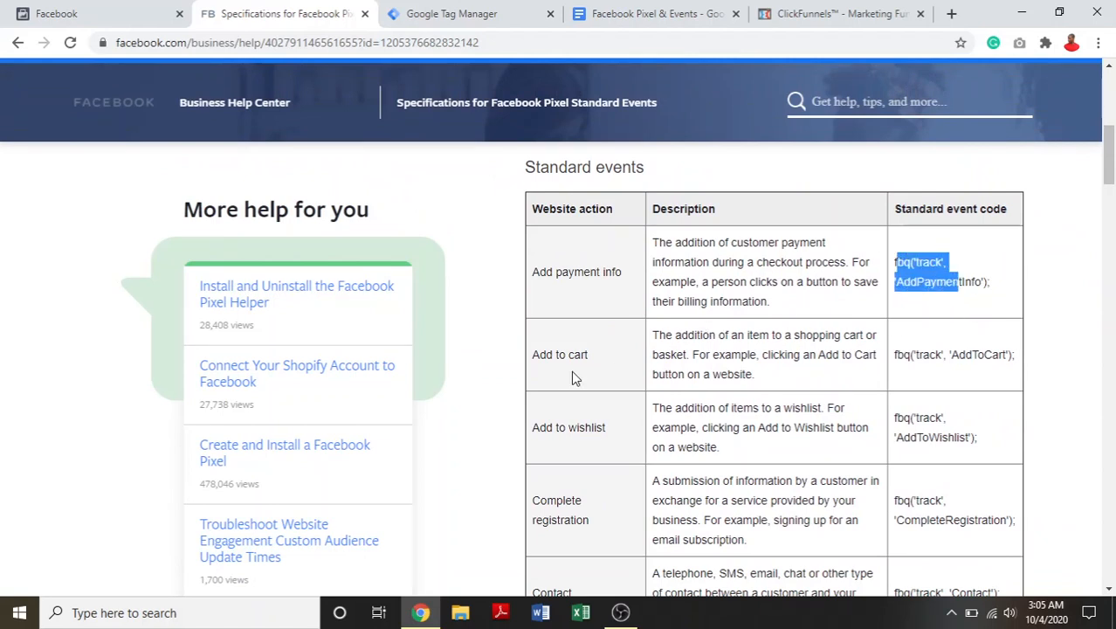
pyautogui.moveTo(903, 355); pyautogui.dragTo(1054, 395)
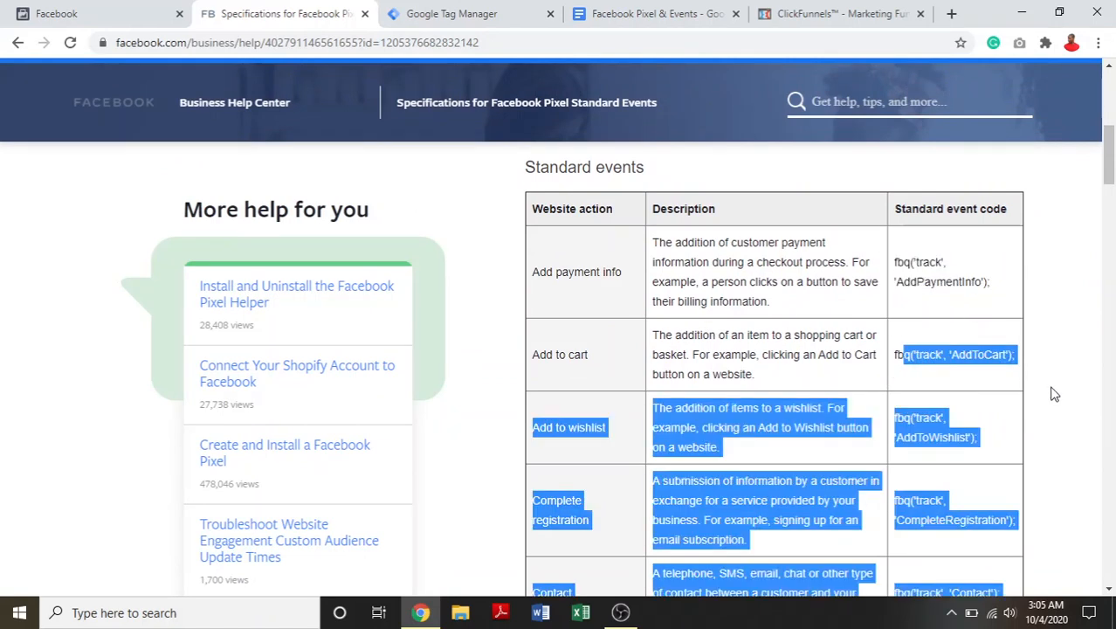
pyautogui.click(942, 349)
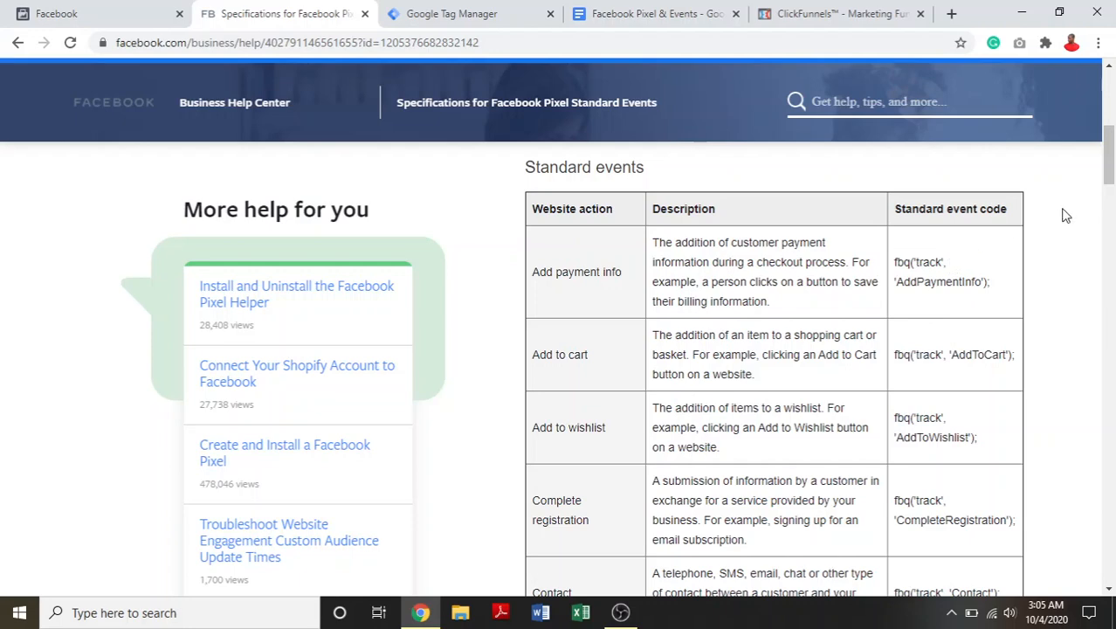
pyautogui.moveTo(1108, 162)
pyautogui.mouseDown()
pyautogui.moveTo(1108, 205)
pyautogui.moveTo(1108, 168)
pyautogui.mouseUp()
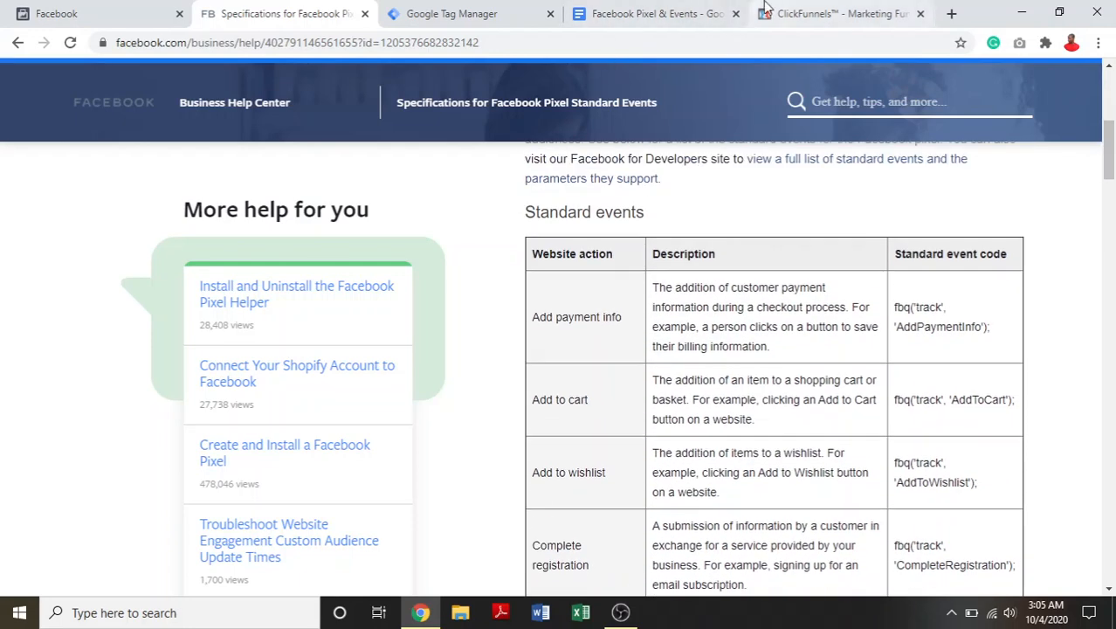
# - Look at the landing page step in the ClickFunnels funnel, then copy the View content event code from Facebook's standard events table
pyautogui.click(792, 9)
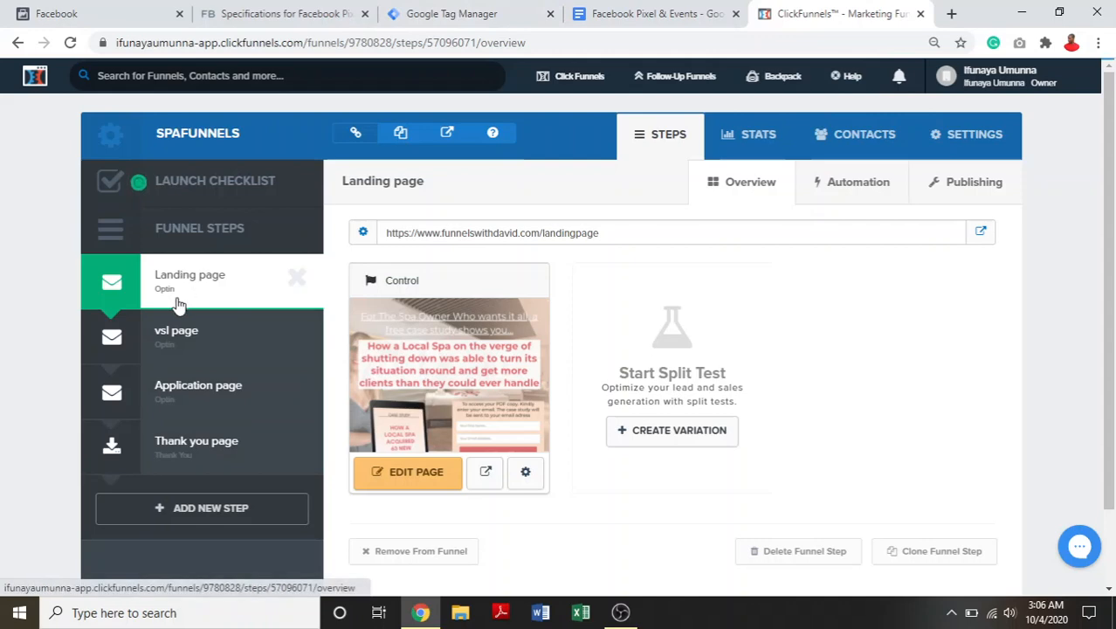
pyautogui.click(288, 14)
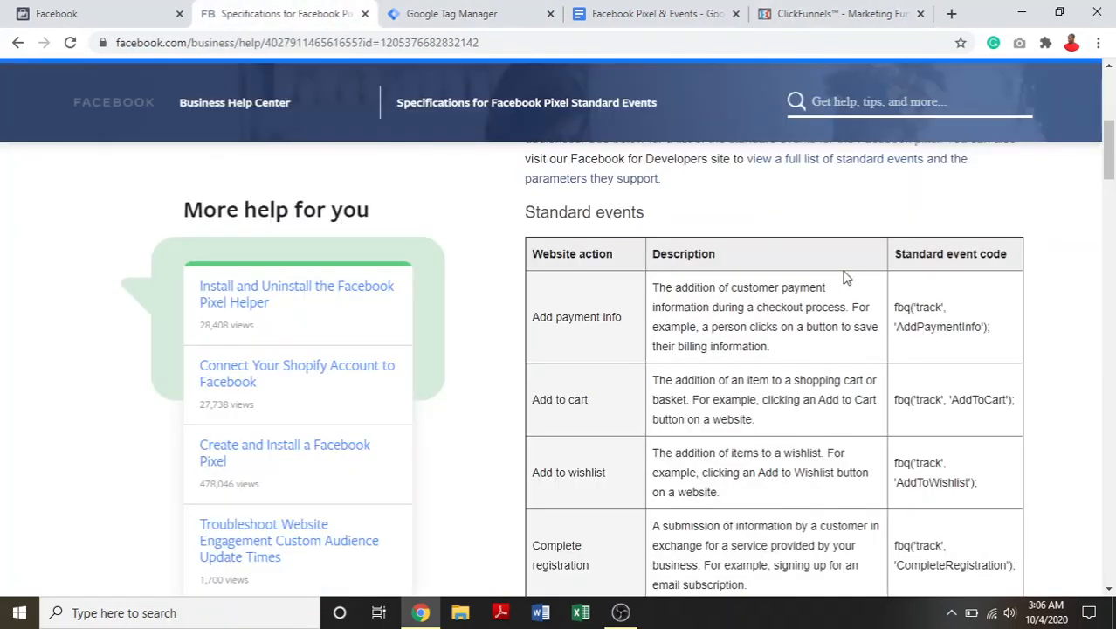
pyautogui.moveTo(1111, 162); pyautogui.dragTo(1113, 299)
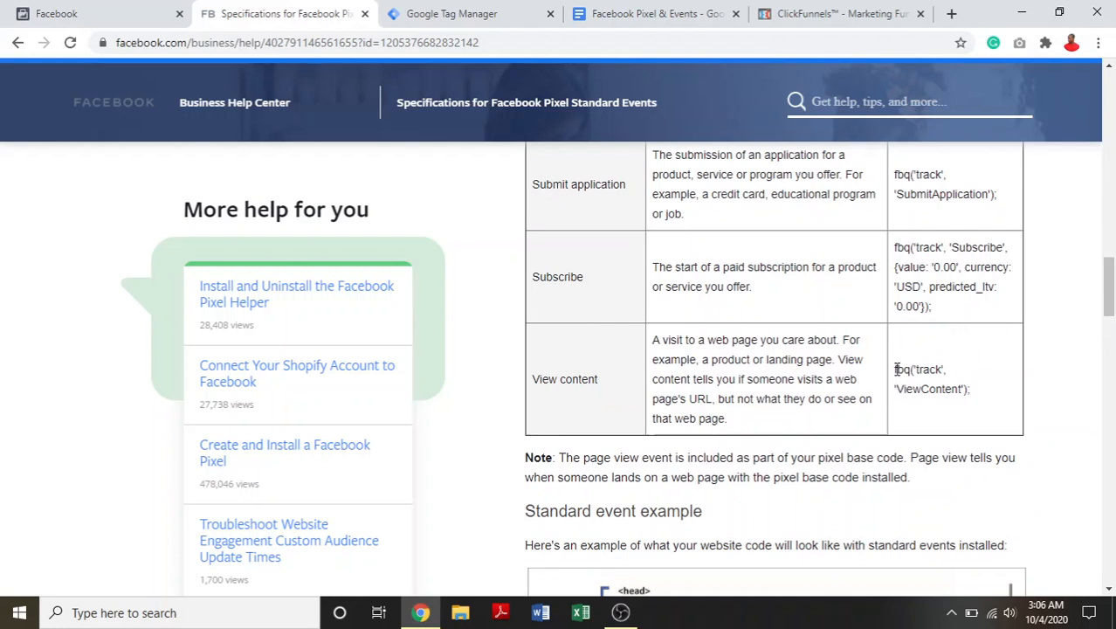
pyautogui.moveTo(894, 367); pyautogui.dragTo(990, 411)
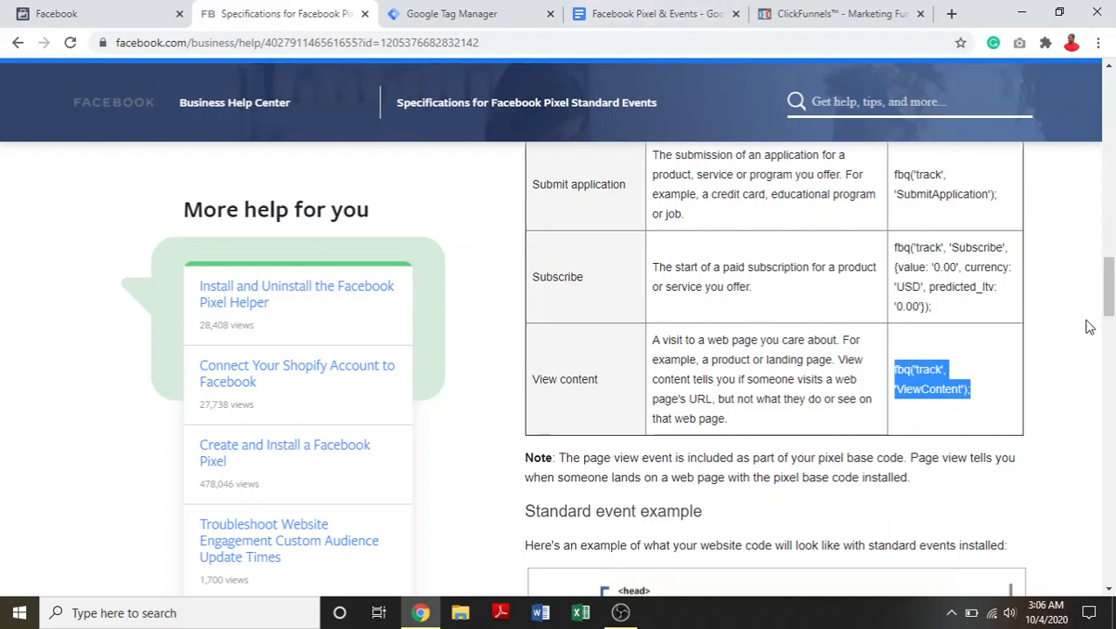
pyautogui.rightClick(929, 384)
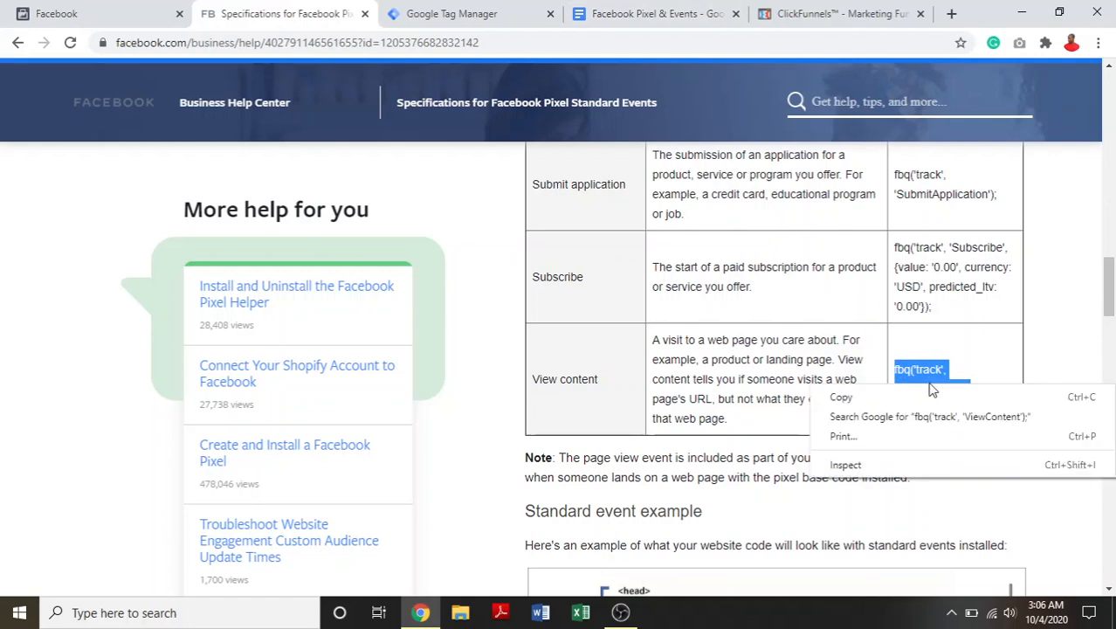
pyautogui.click(926, 397)
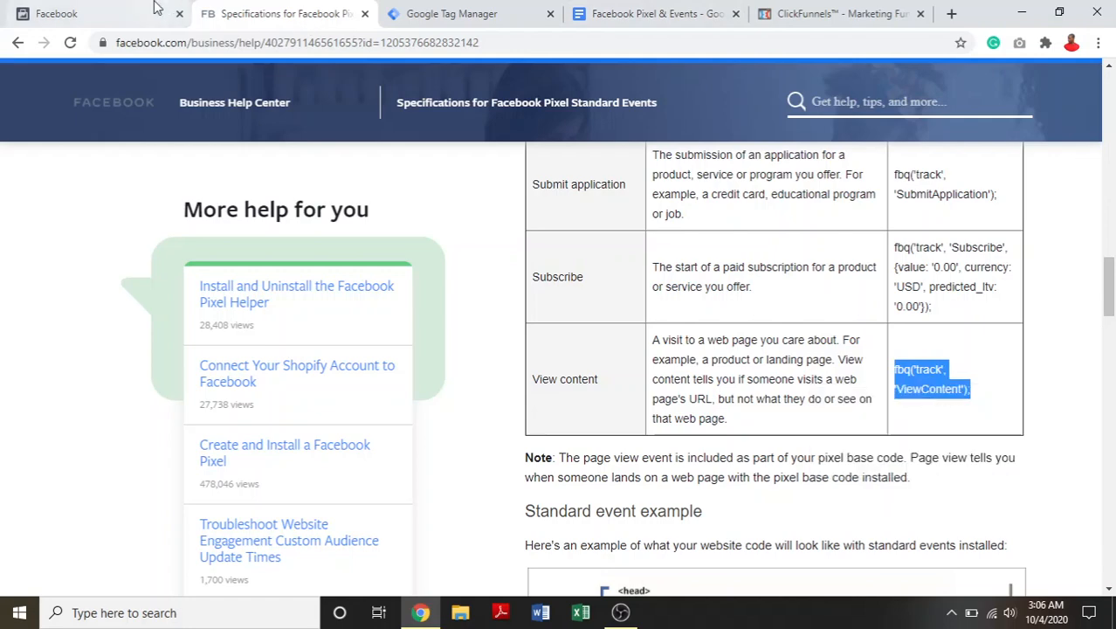
# - Create a new tag in Google Tag Manager and name it "FB- View Landing Page"
pyautogui.click(419, 7)
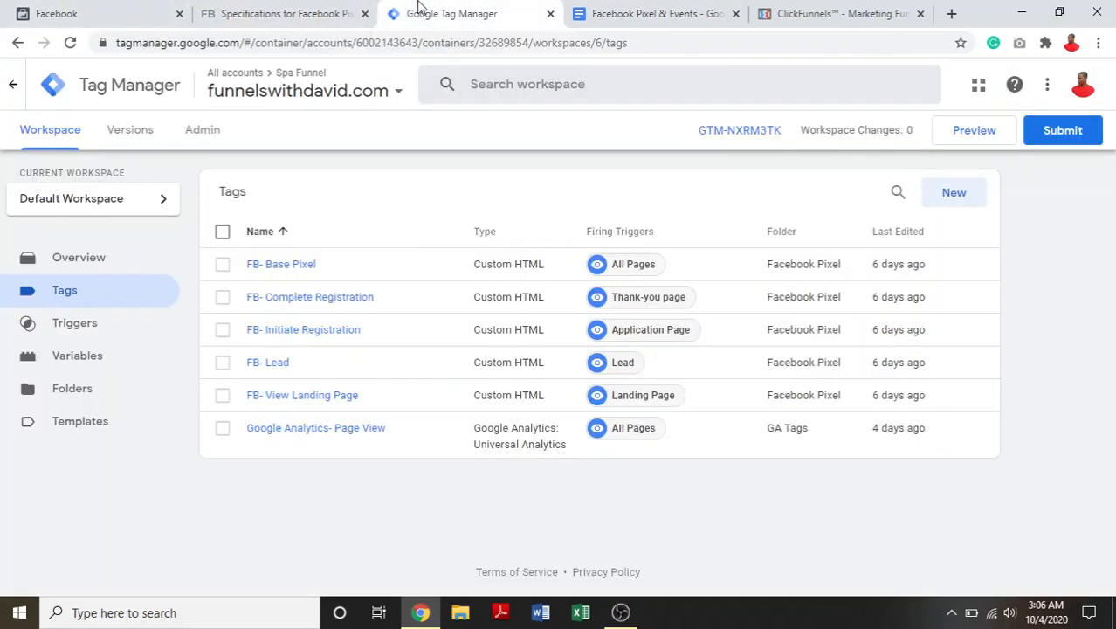
pyautogui.click(945, 197)
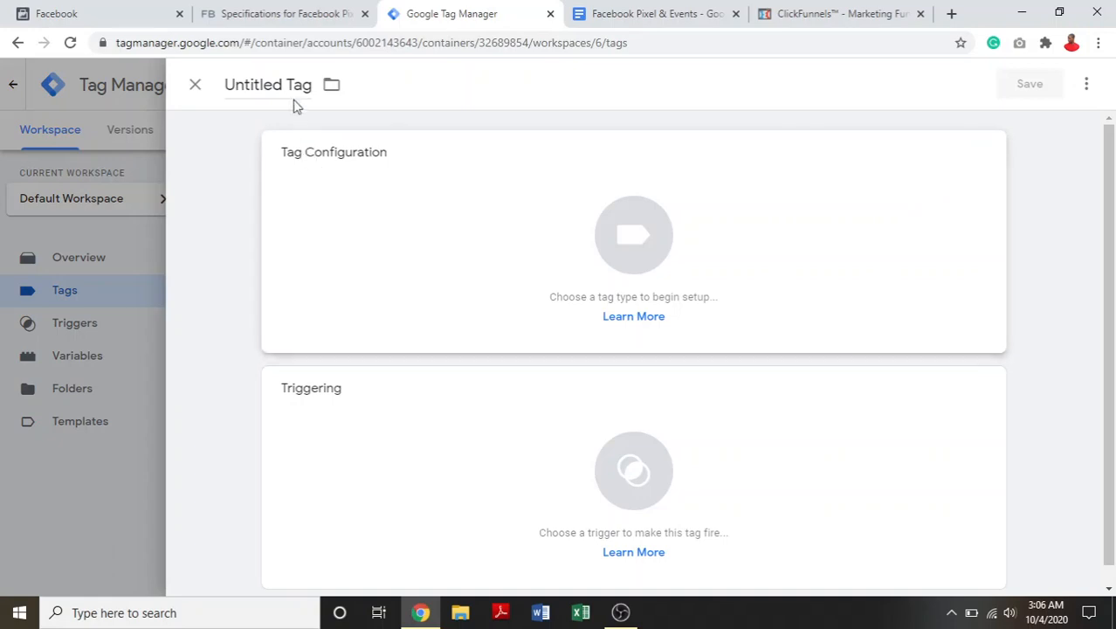
pyautogui.click(295, 88)
pyautogui.write('FB-')
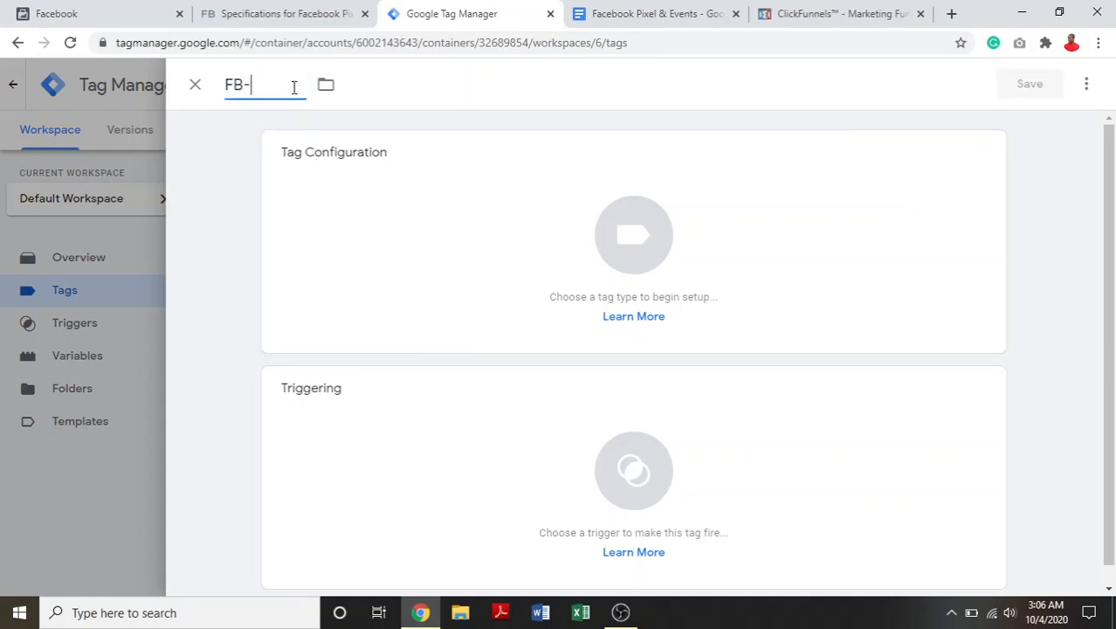
pyautogui.write(' View Landing')
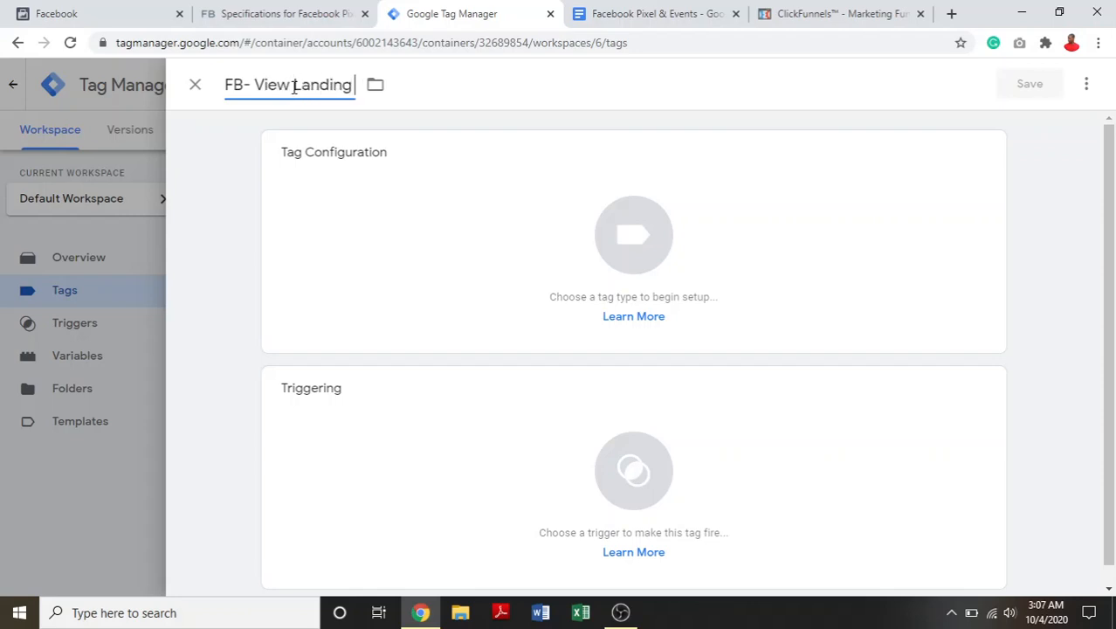
pyautogui.write(' Page')
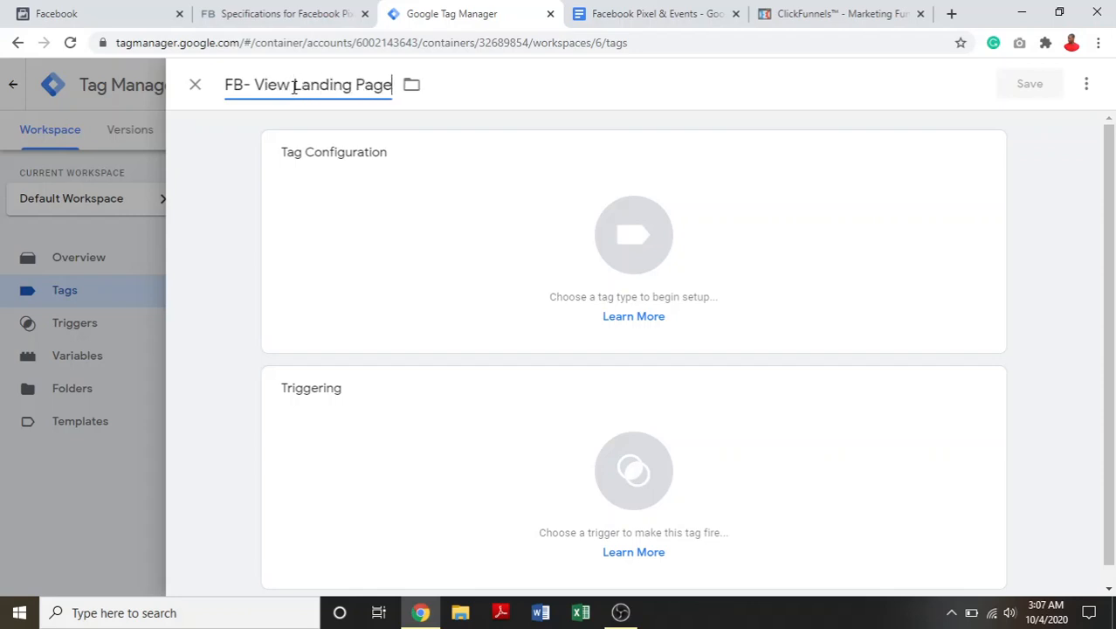
# - Set the tag's type to Custom HTML and go to its empty HTML code area
pyautogui.click(690, 285)
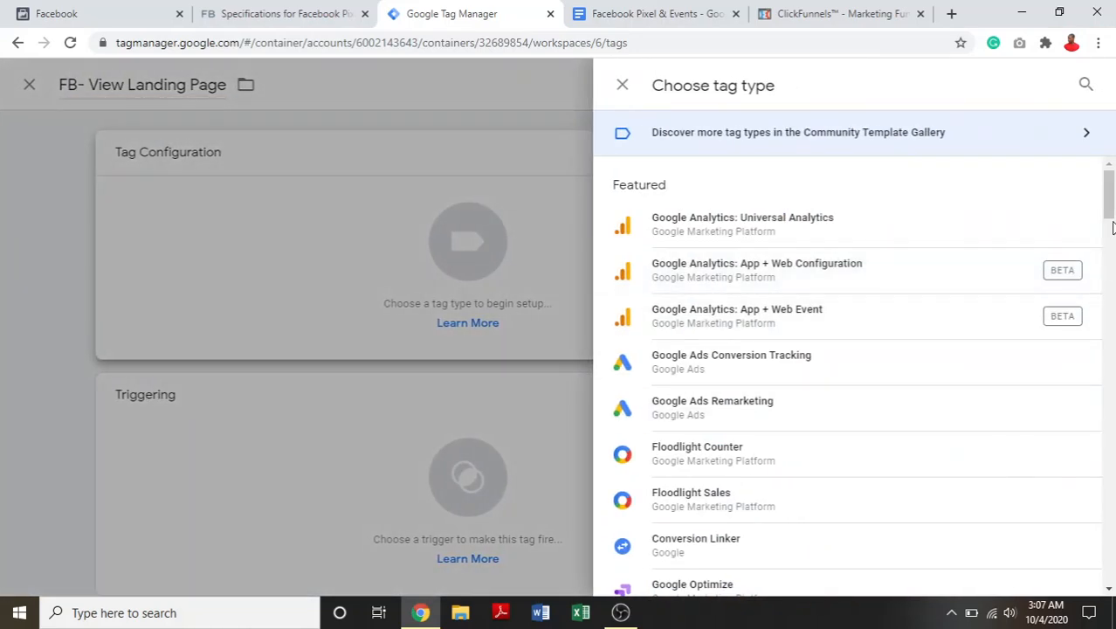
pyautogui.moveTo(1111, 228); pyautogui.dragTo(1100, 266)
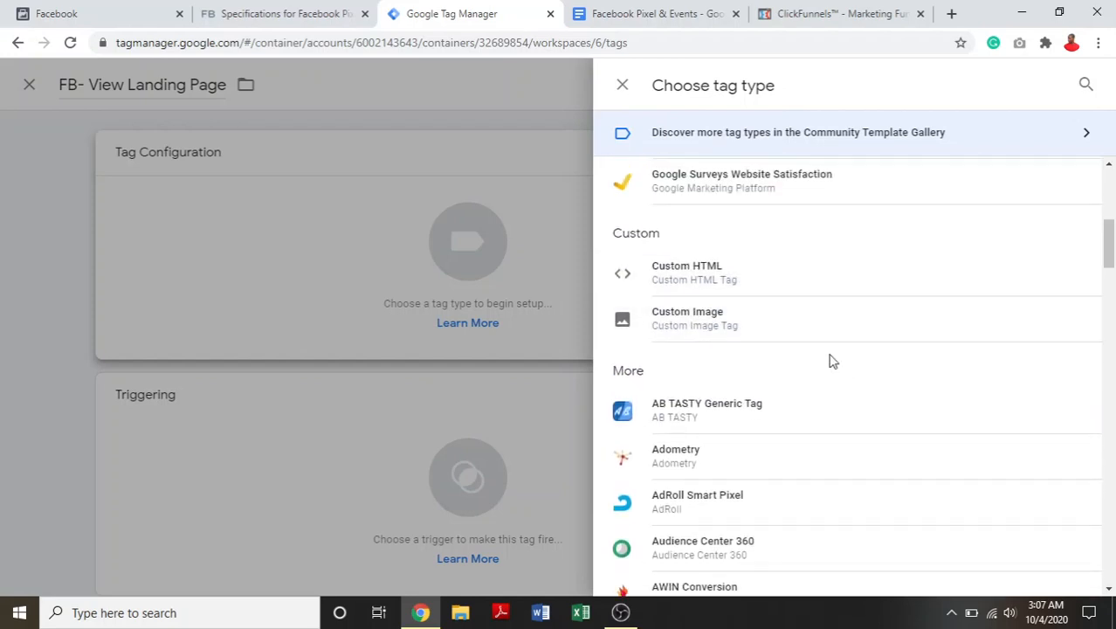
pyautogui.click(790, 292)
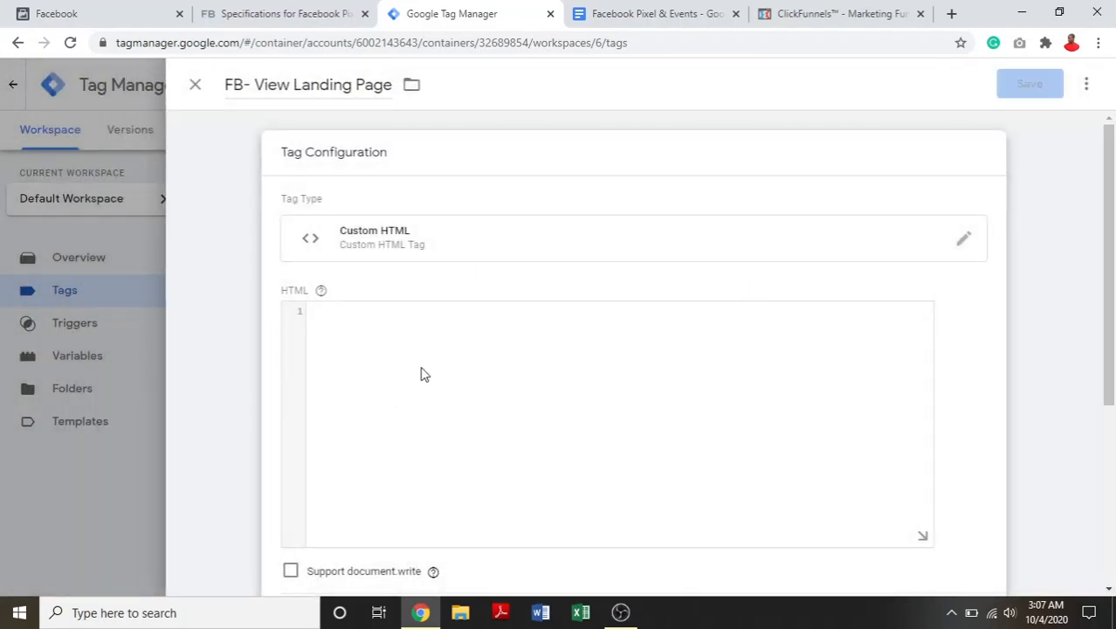
pyautogui.rightClick(341, 365)
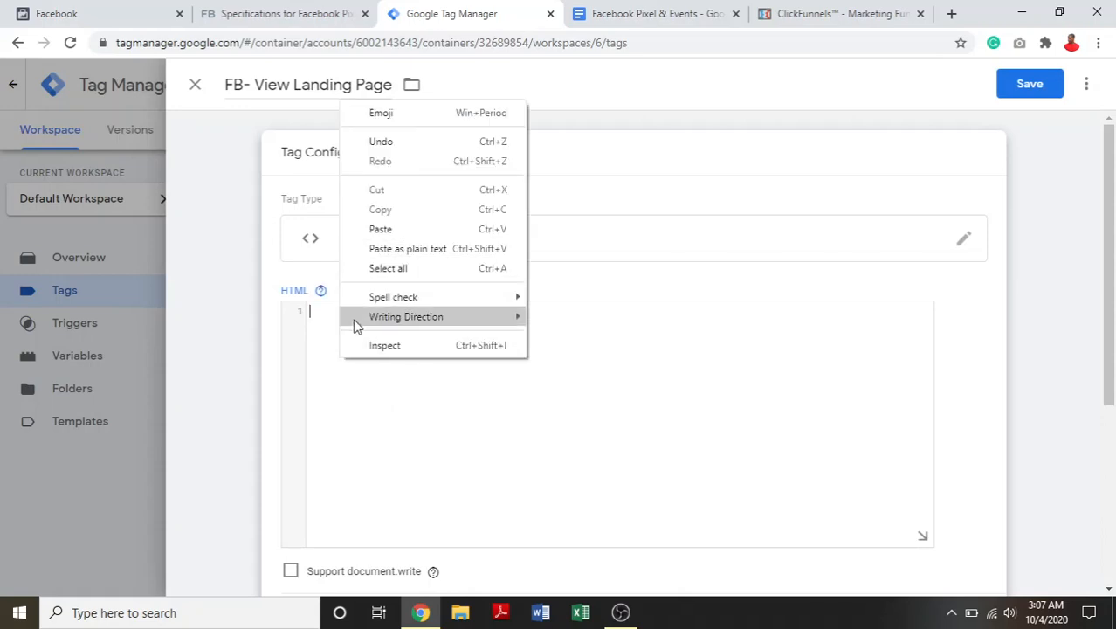
pyautogui.click(327, 383)
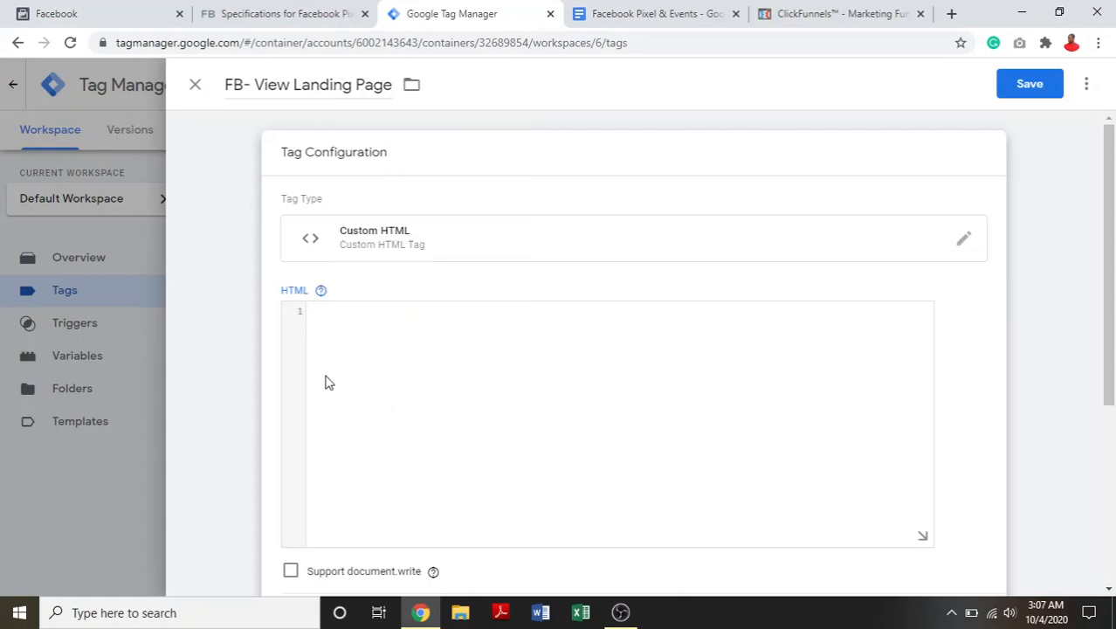
# - Copy the example <script> block with the CompleteRegistration event from the Facebook Pixel & Events document into the tag's HTML
pyautogui.click(645, 7)
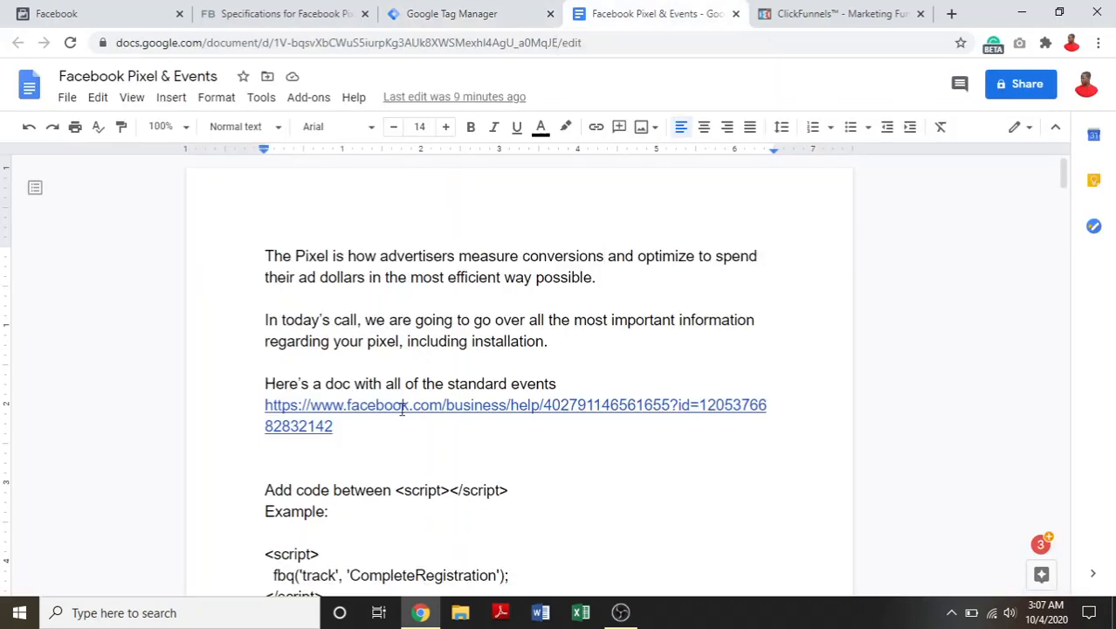
pyautogui.scroll(-3, 1064, 173)
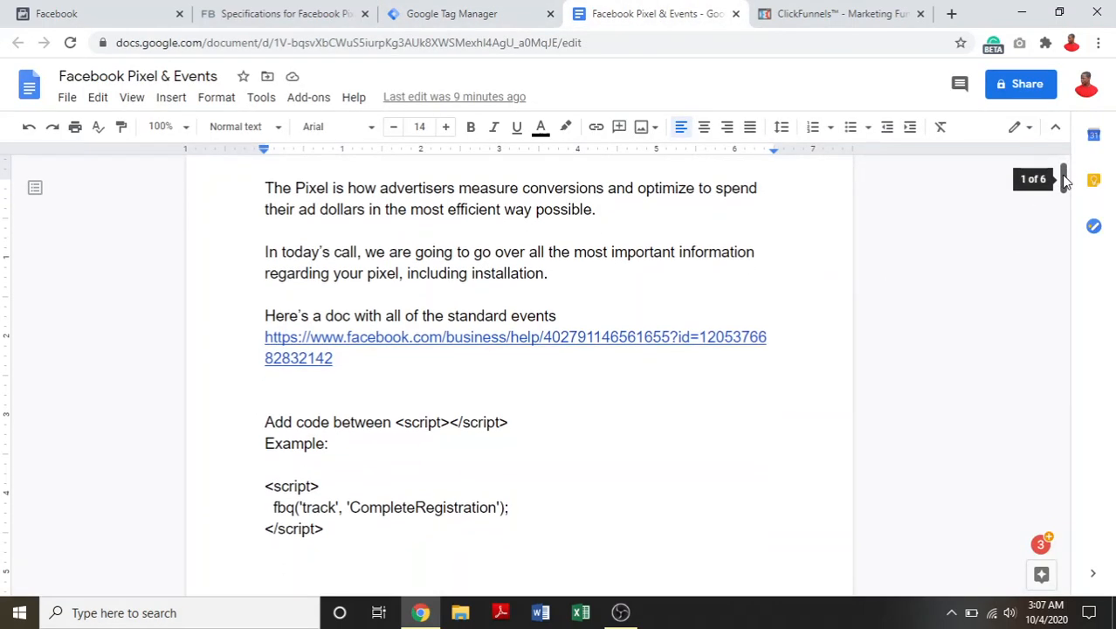
pyautogui.moveTo(325, 388); pyautogui.dragTo(227, 396)
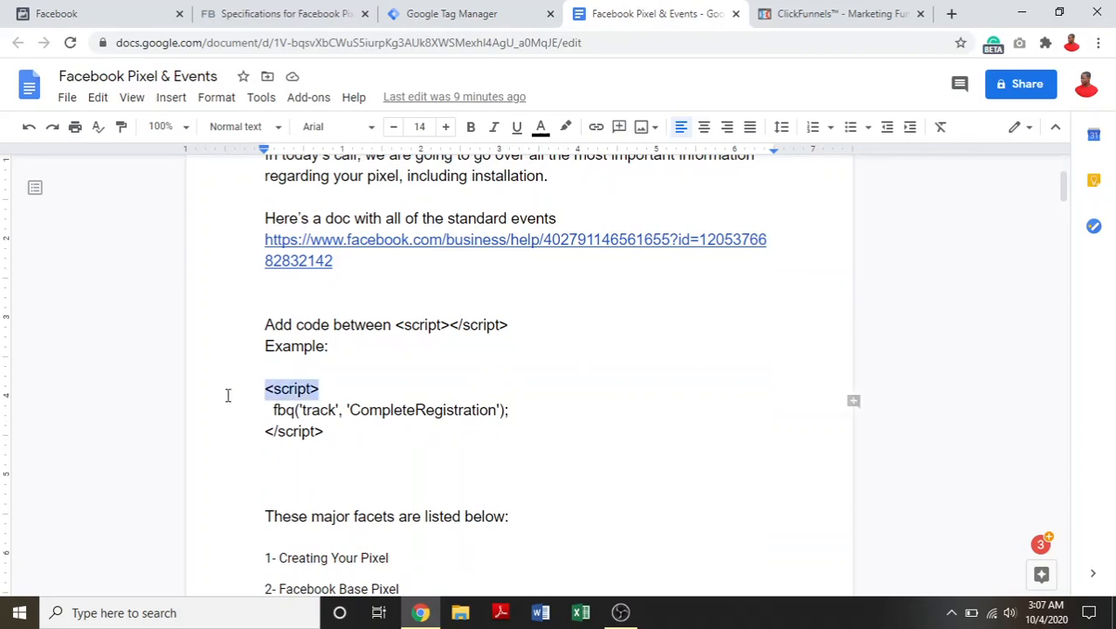
pyautogui.moveTo(343, 441)
pyautogui.mouseDown()
pyautogui.moveTo(270, 438)
pyautogui.moveTo(374, 428)
pyautogui.moveTo(269, 421)
pyautogui.moveTo(401, 406)
pyautogui.moveTo(286, 456)
pyautogui.moveTo(336, 434)
pyautogui.mouseUp()
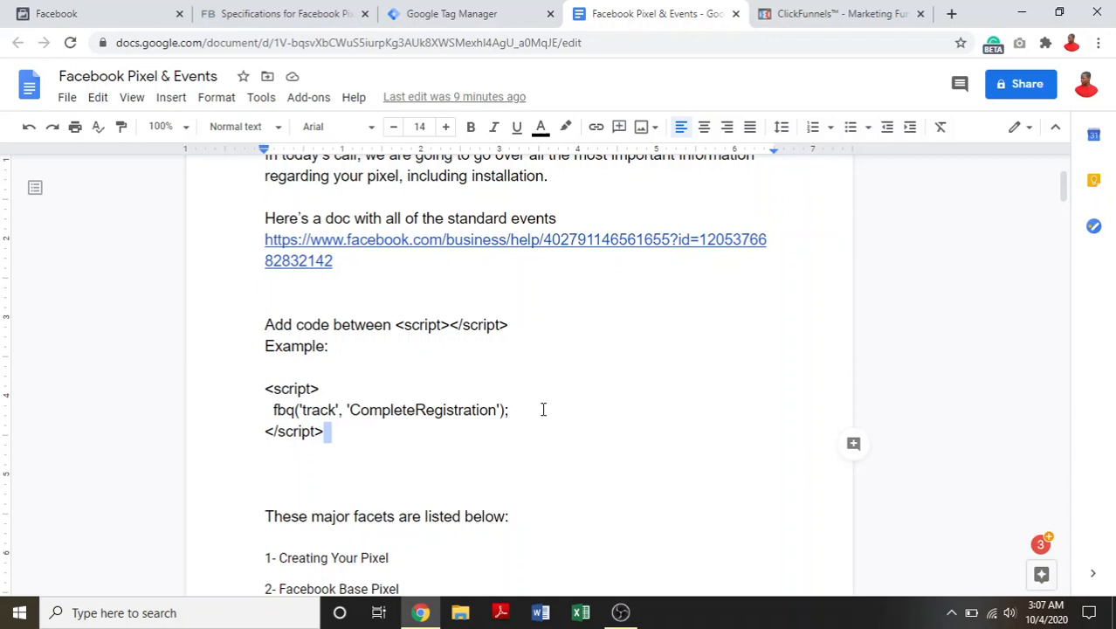
pyautogui.moveTo(337, 439); pyautogui.dragTo(233, 381)
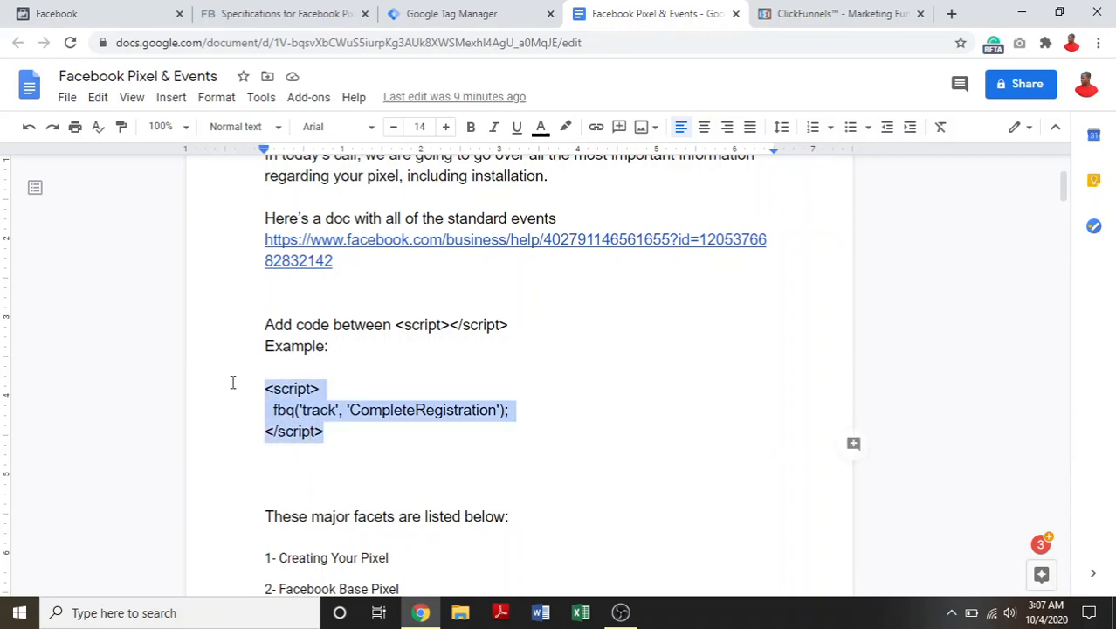
pyautogui.rightClick(284, 406)
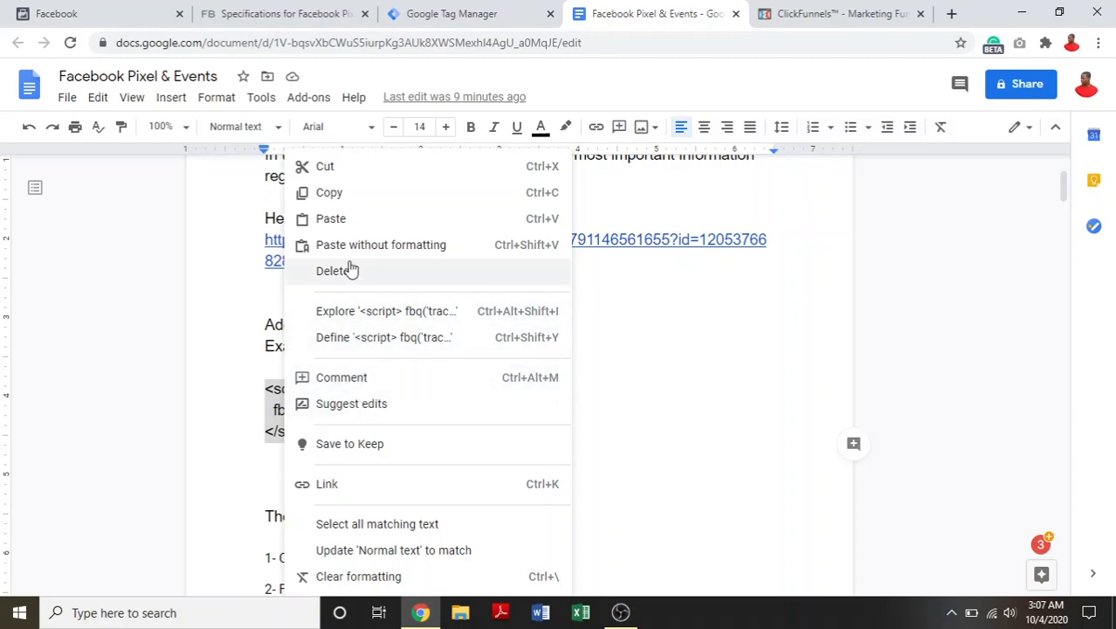
pyautogui.click(329, 193)
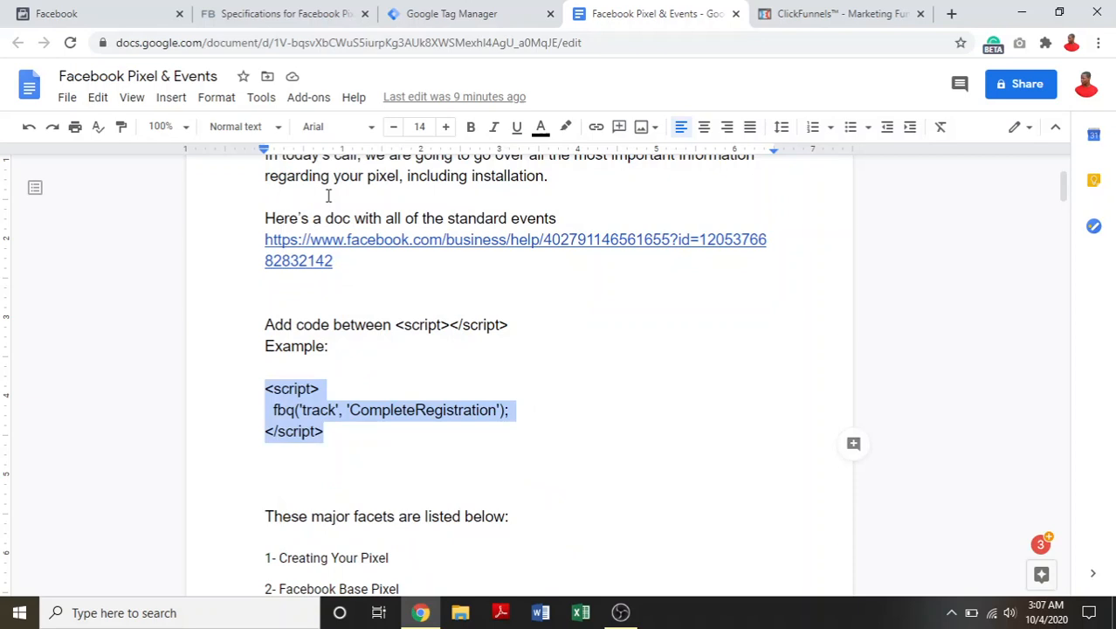
pyautogui.click(398, 11)
pyautogui.rightClick(328, 328)
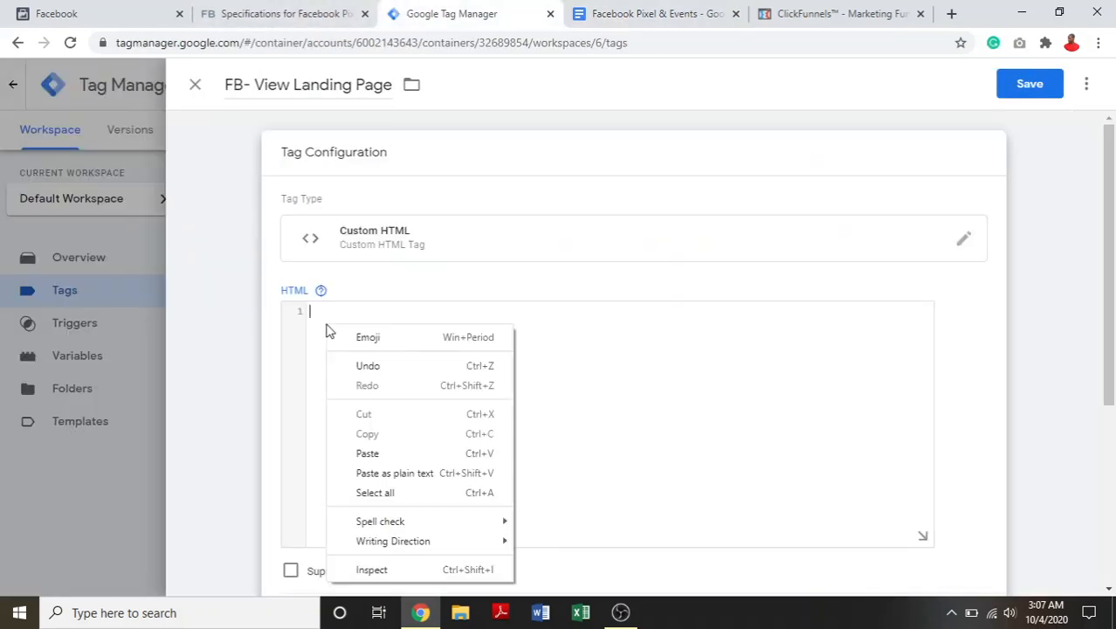
pyautogui.click(390, 456)
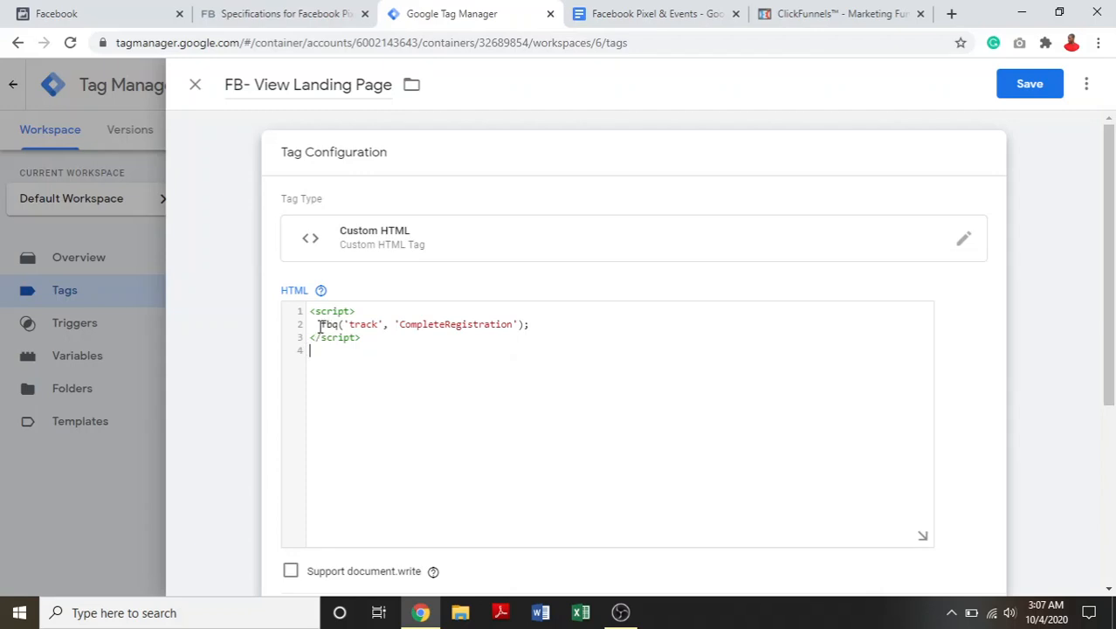
# - Replace the CompleteRegistration line in the tag's script with fbq('track', 'ViewContent'); copied from Facebook's standard events table
pyautogui.click(243, 9)
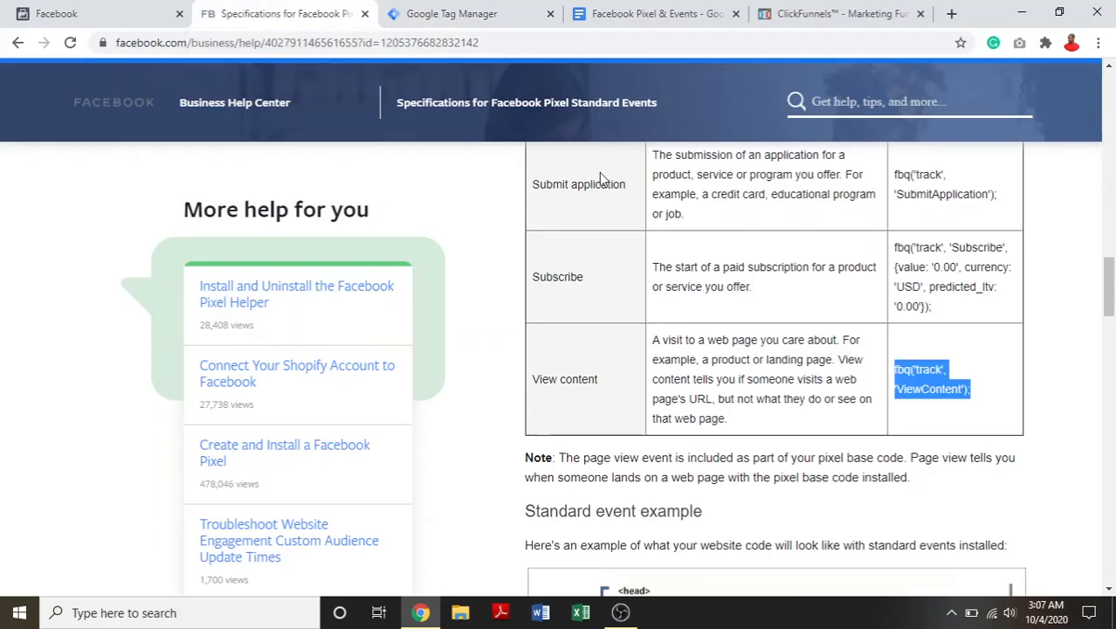
pyautogui.rightClick(928, 368)
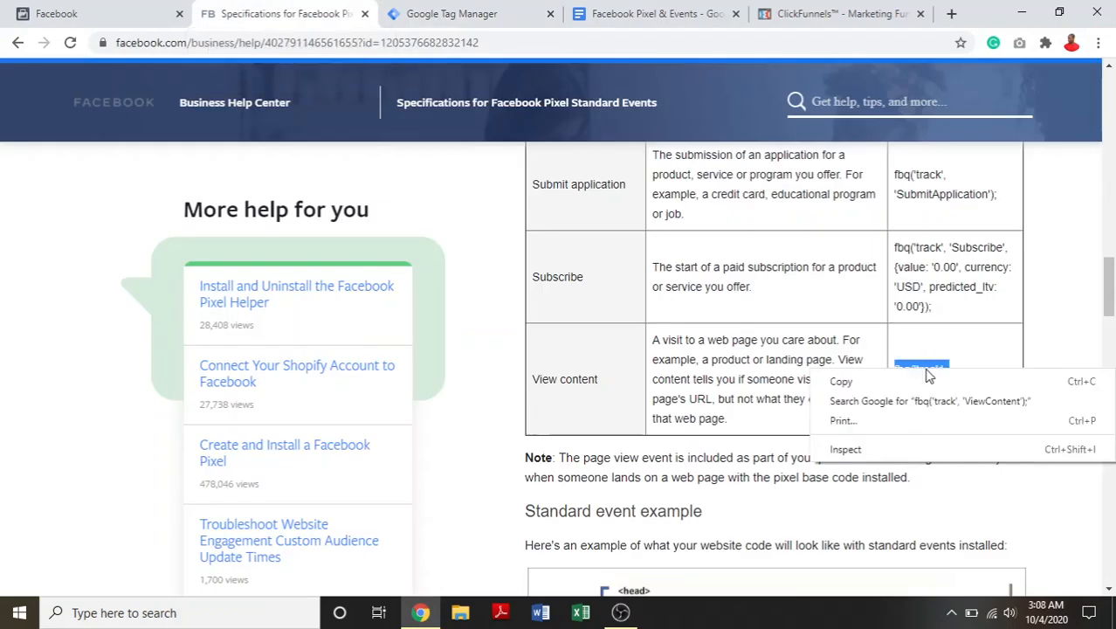
pyautogui.click(927, 382)
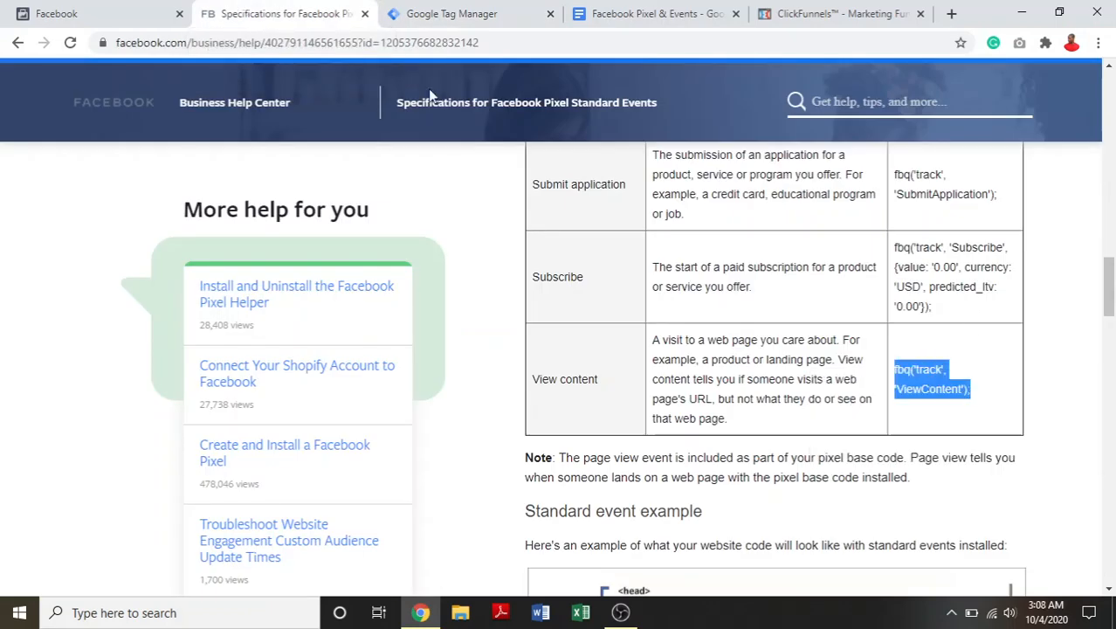
pyautogui.click(447, 13)
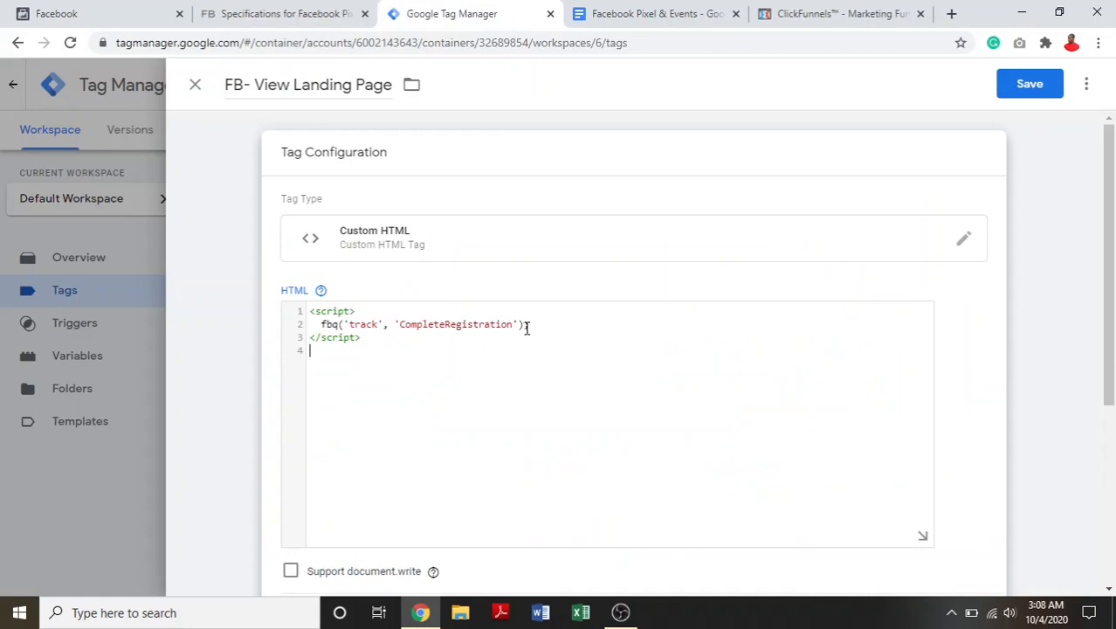
pyautogui.moveTo(528, 325); pyautogui.dragTo(322, 325)
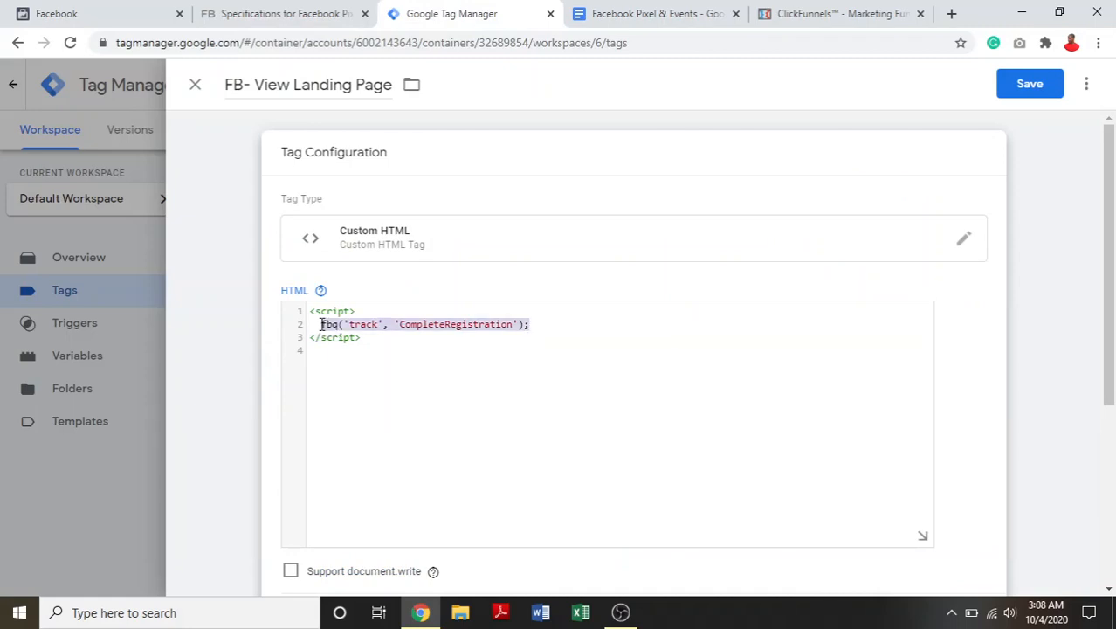
pyautogui.rightClick(352, 324)
pyautogui.click(417, 407)
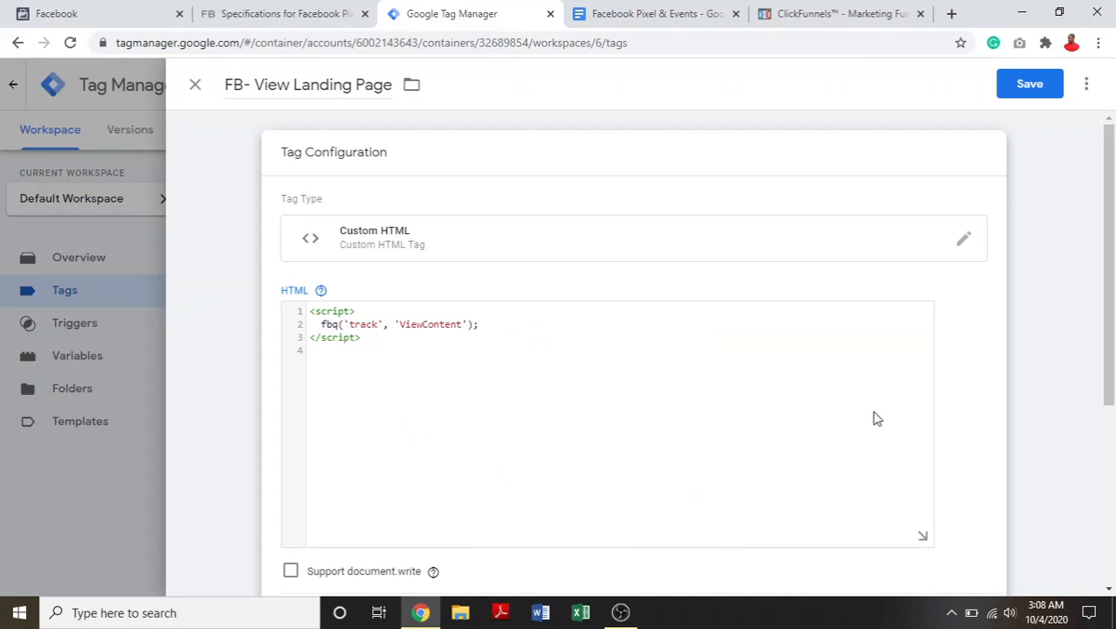
# - Create a new Page View trigger for the tag, firing on Some Page Views with a Page URL contains condition
pyautogui.moveTo(1111, 279); pyautogui.dragTo(1113, 443)
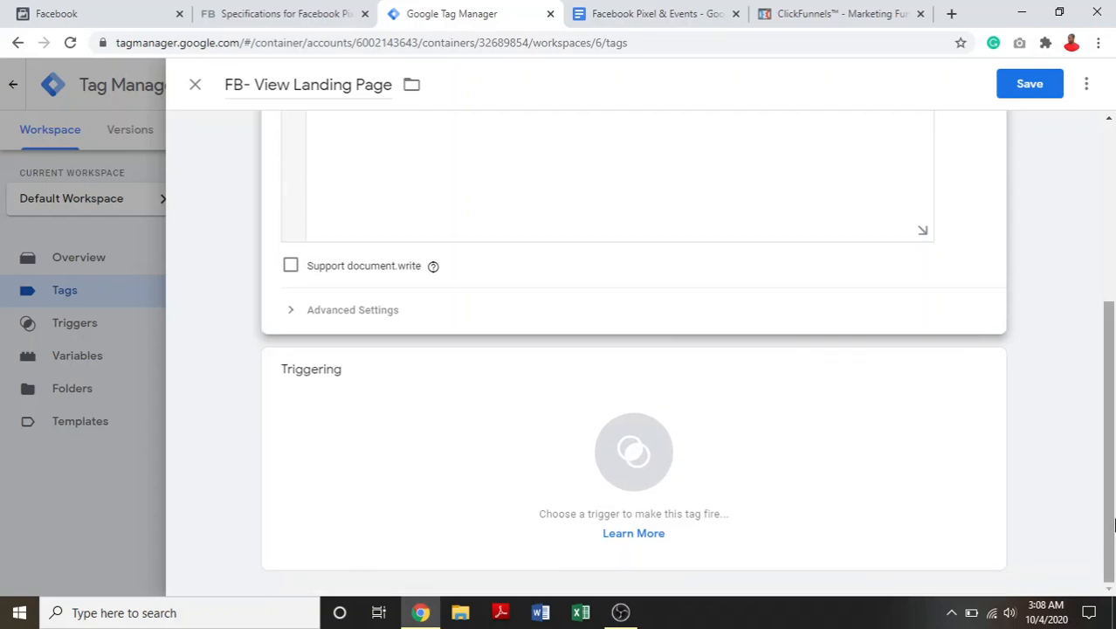
pyautogui.click(643, 451)
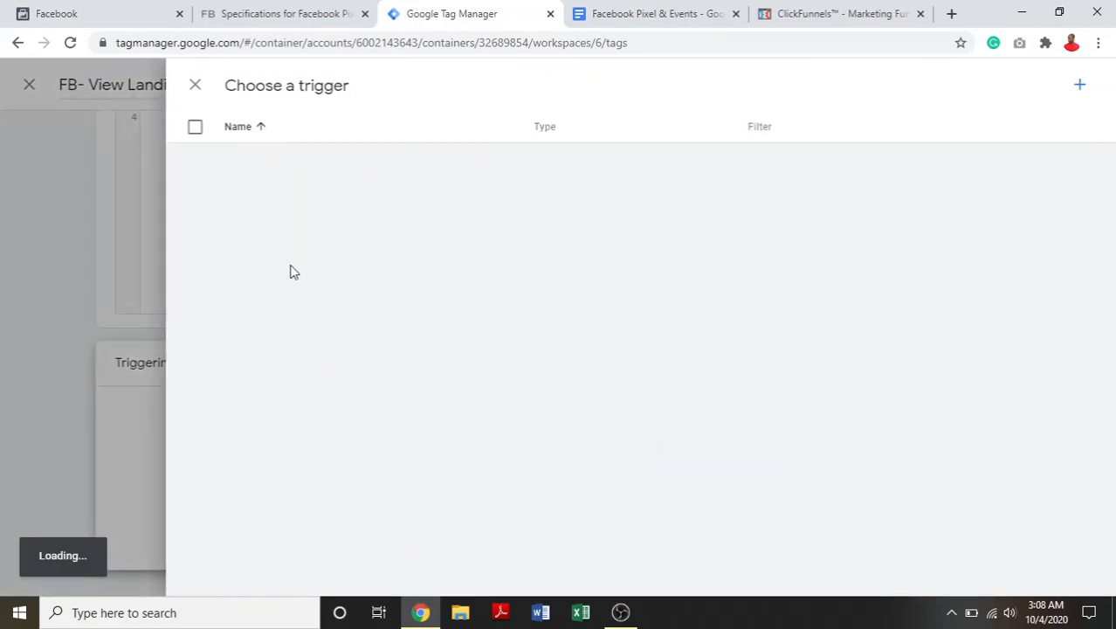
pyautogui.click(1081, 89)
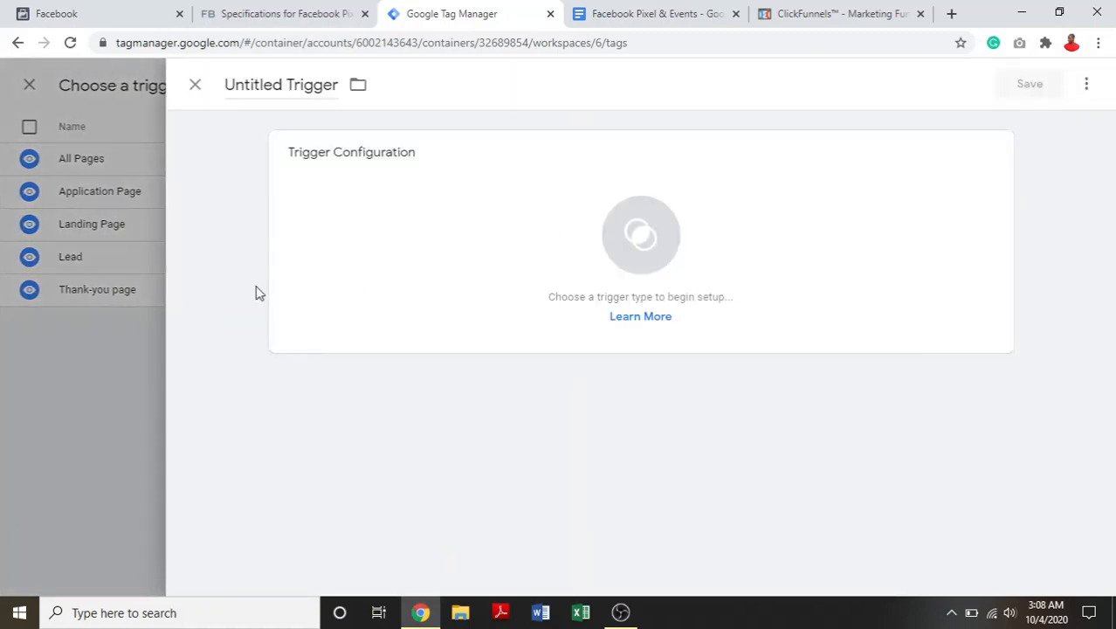
pyautogui.click(622, 256)
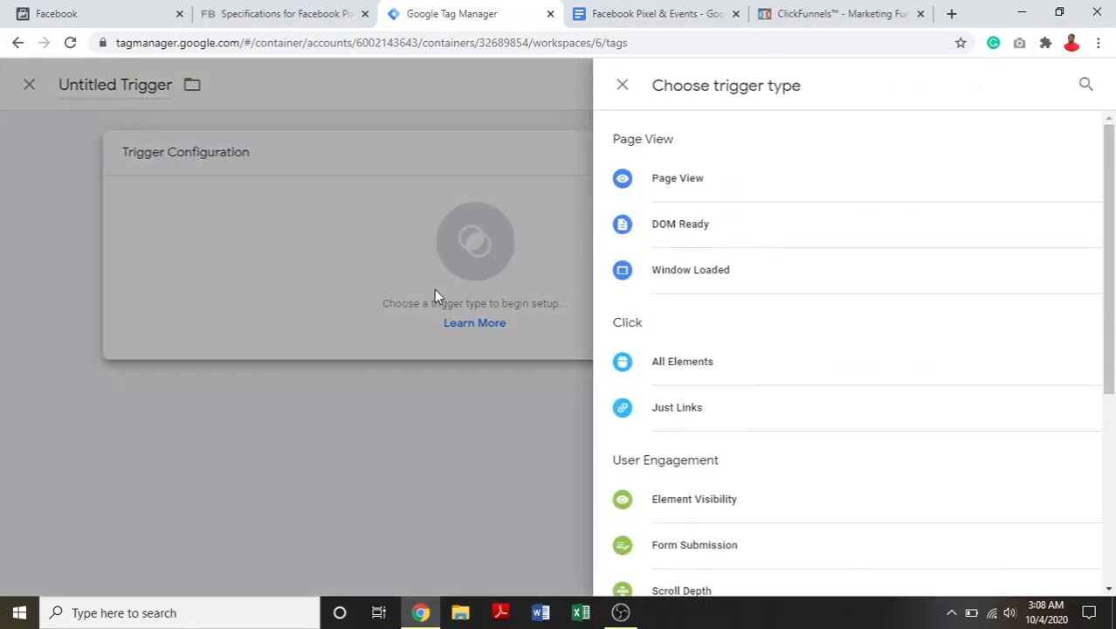
pyautogui.click(669, 185)
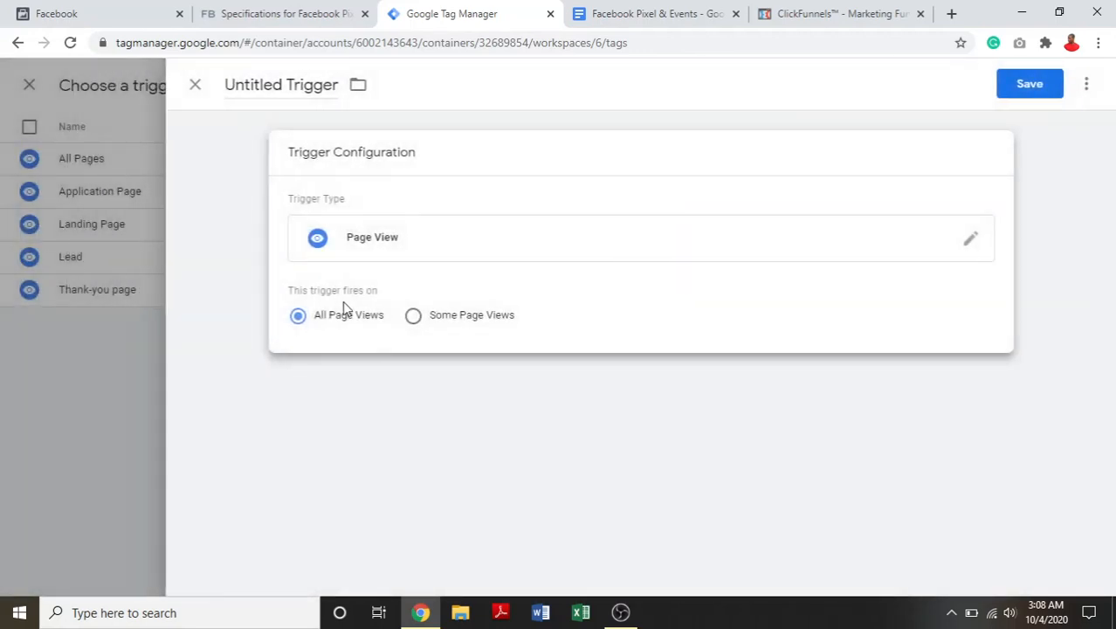
pyautogui.click(414, 317)
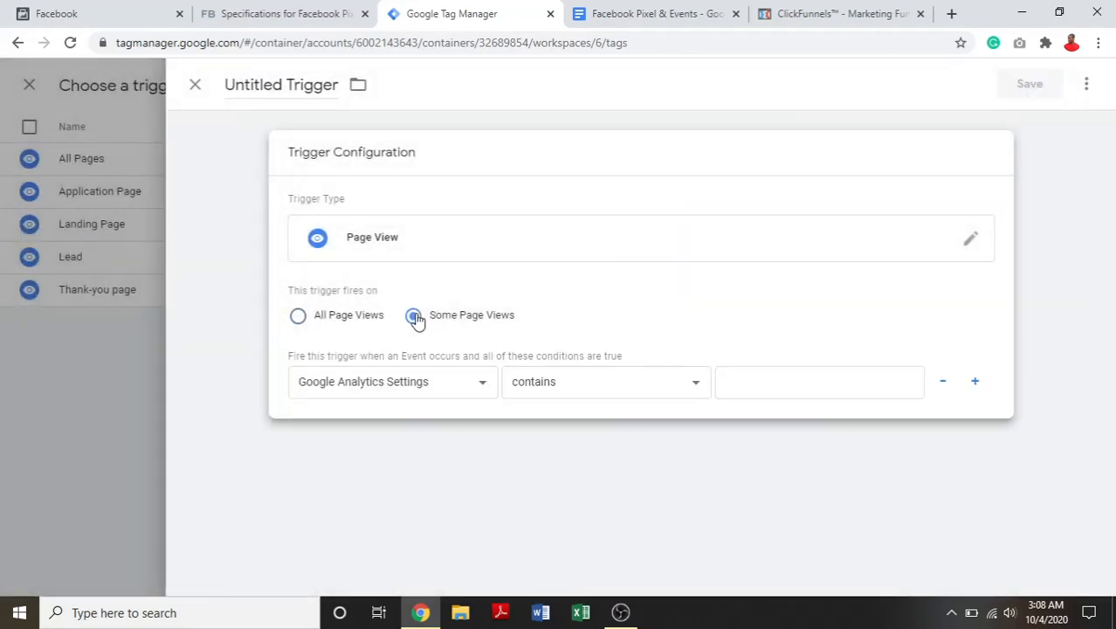
pyautogui.click(479, 386)
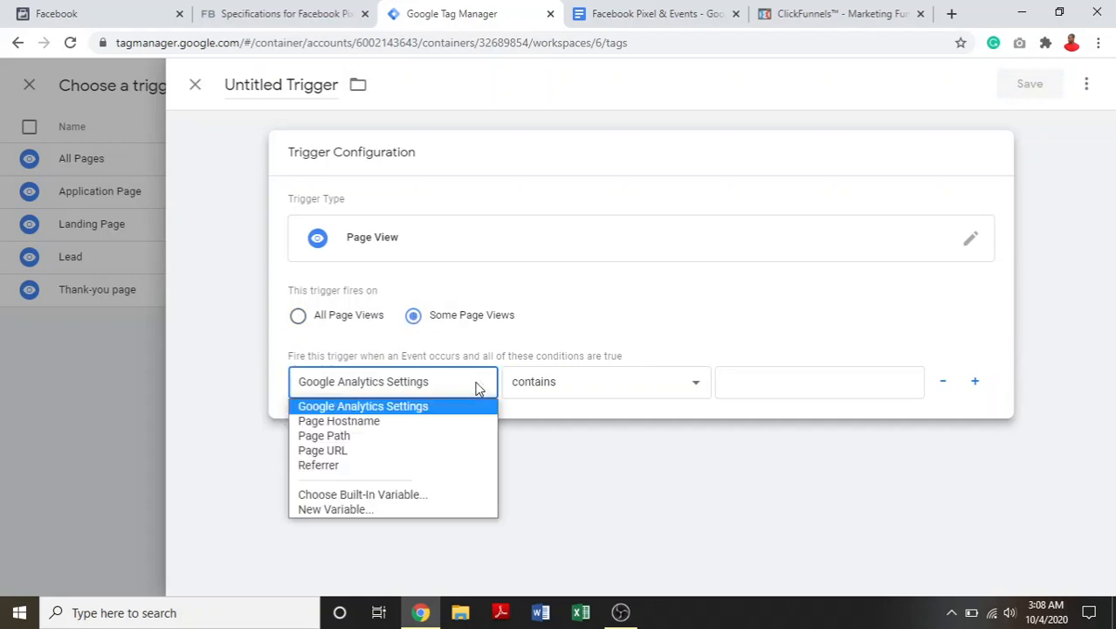
pyautogui.click(370, 449)
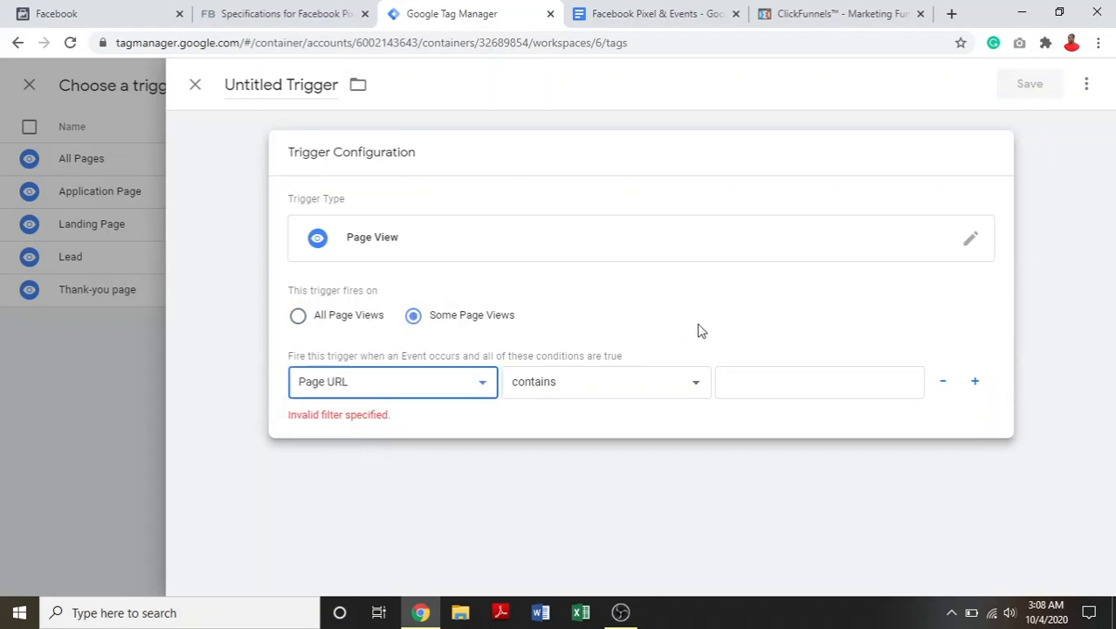
pyautogui.click(837, 382)
# - Switch to ClickFunnels, open the live landing page and try to copy /landingpage01 from its URL
pyautogui.click(886, 9)
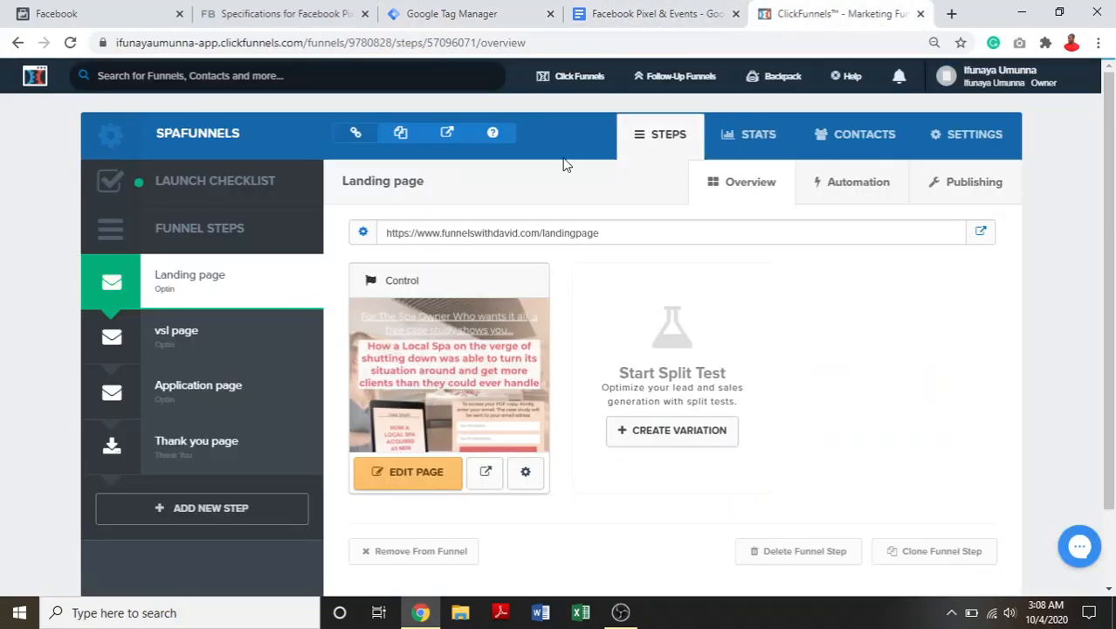
pyautogui.click(982, 234)
pyautogui.click(722, 7)
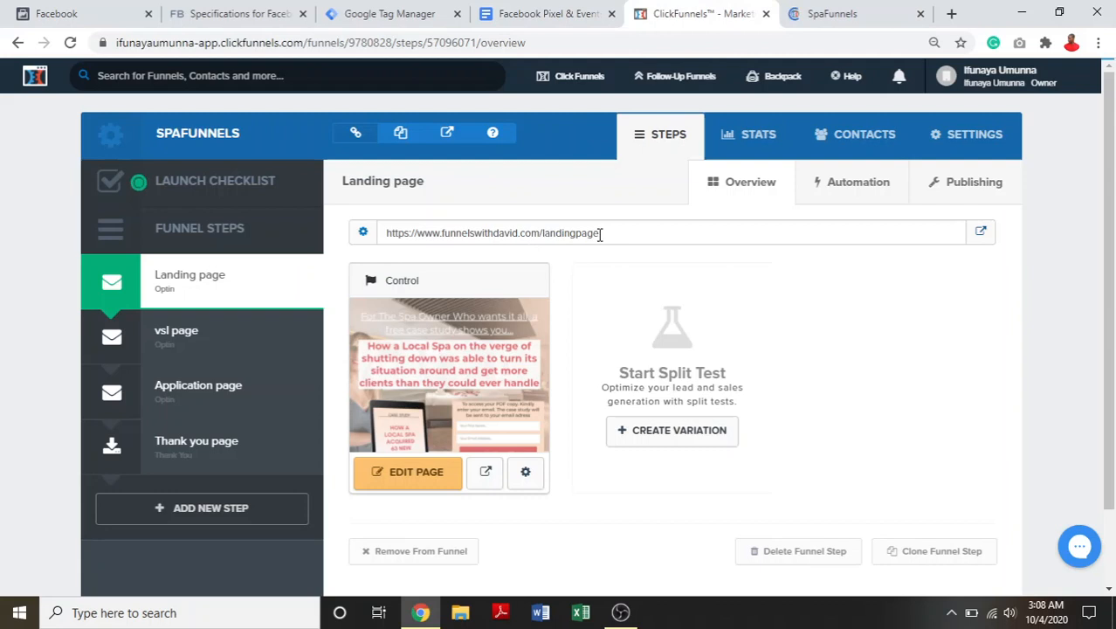
pyautogui.moveTo(600, 234)
pyautogui.mouseDown()
pyautogui.moveTo(522, 243)
pyautogui.moveTo(593, 247)
pyautogui.moveTo(560, 250)
pyautogui.moveTo(545, 237)
pyautogui.moveTo(575, 236)
pyautogui.moveTo(540, 236)
pyautogui.moveTo(607, 217)
pyautogui.mouseUp()
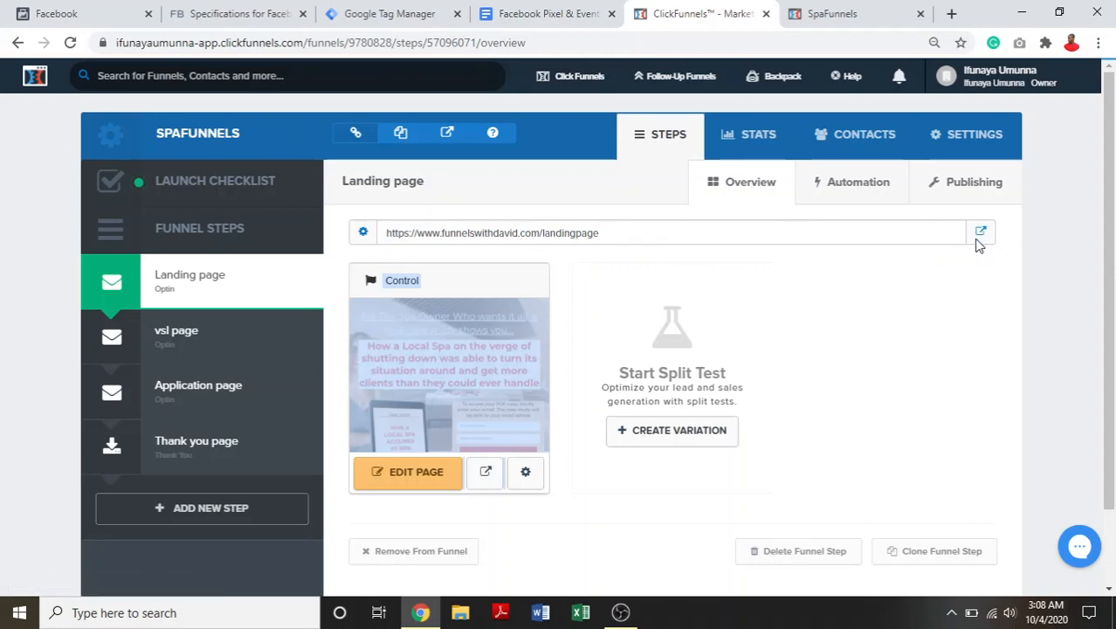
pyautogui.click(854, 10)
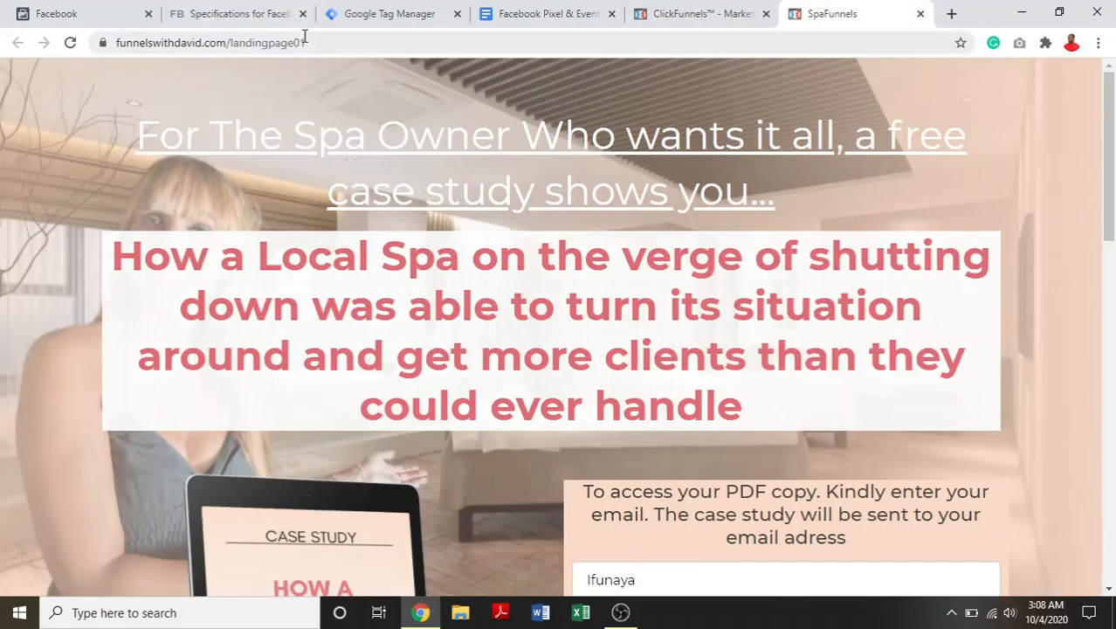
pyautogui.moveTo(304, 40); pyautogui.dragTo(245, 52)
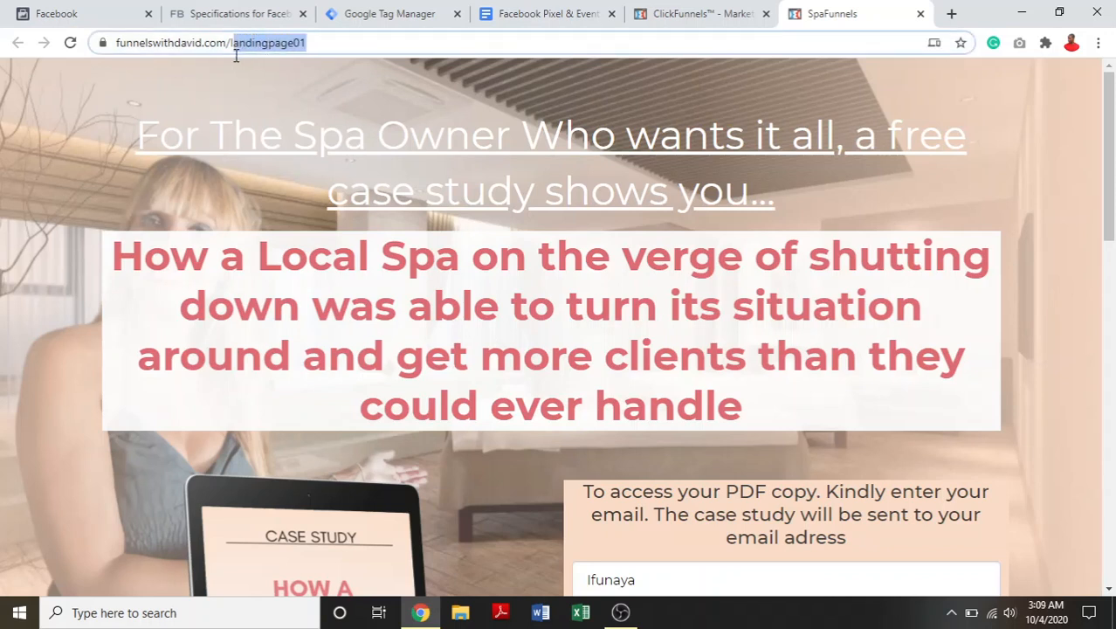
pyautogui.moveTo(227, 55); pyautogui.dragTo(226, 55)
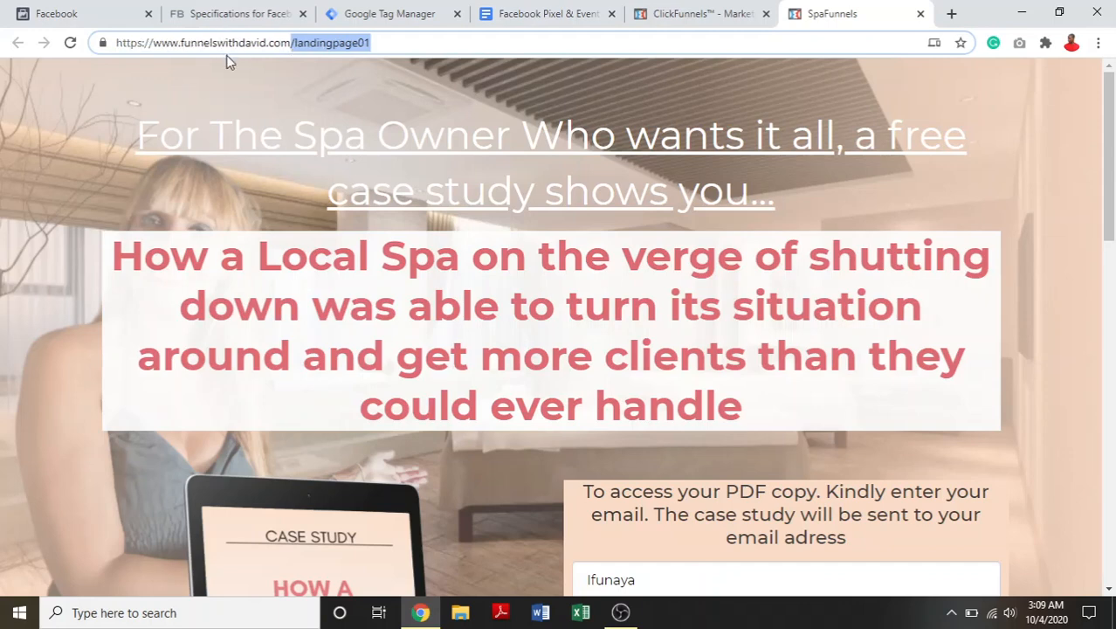
pyautogui.rightClick(300, 48)
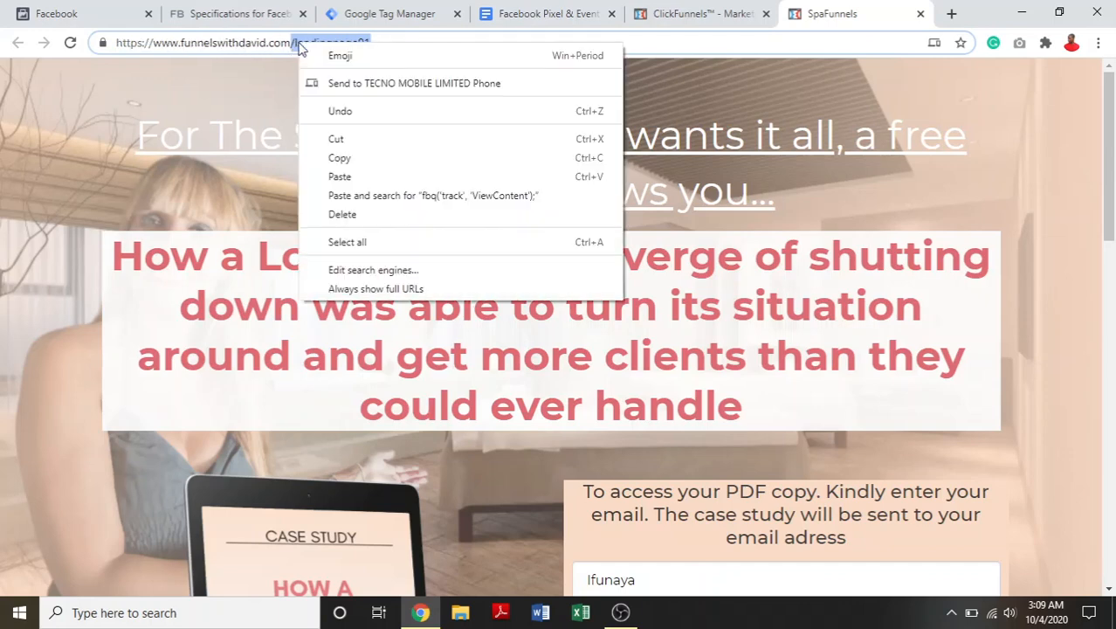
pyautogui.click(349, 178)
pyautogui.click(385, 13)
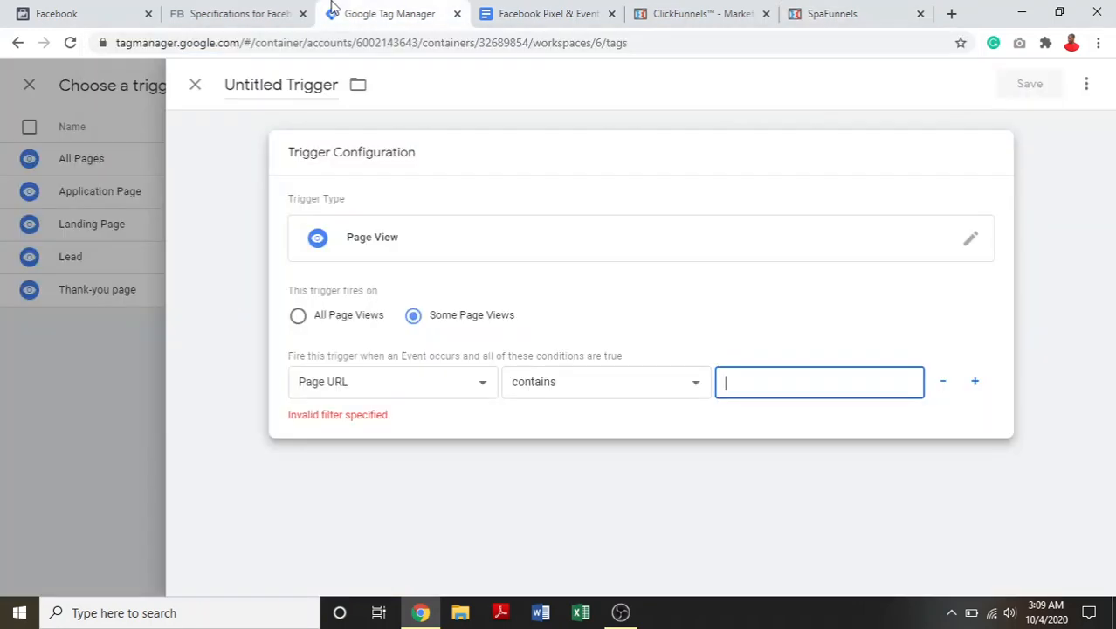
pyautogui.rightClick(732, 381)
pyautogui.click(772, 243)
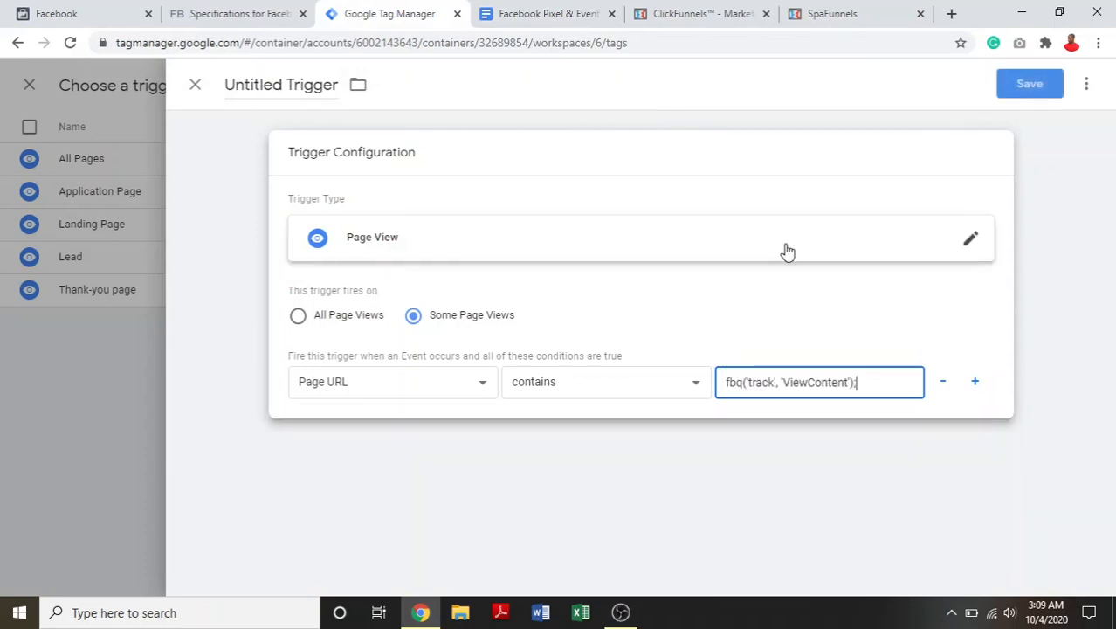
pyautogui.moveTo(871, 383); pyautogui.dragTo(648, 387)
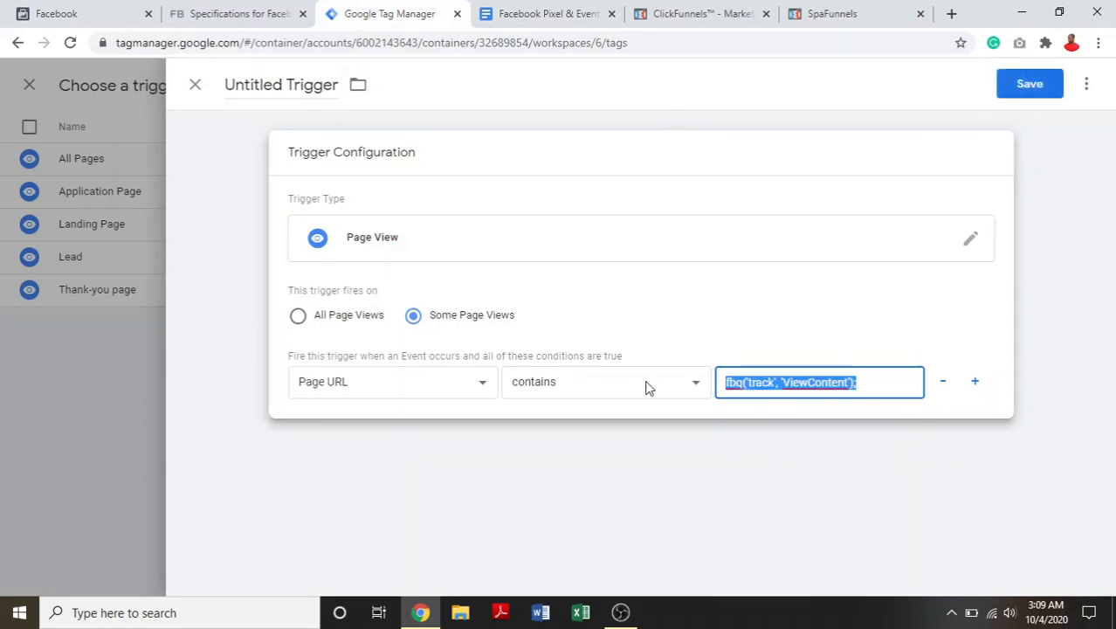
pyautogui.hotkey('ctrl', 'x')
pyautogui.click(821, 12)
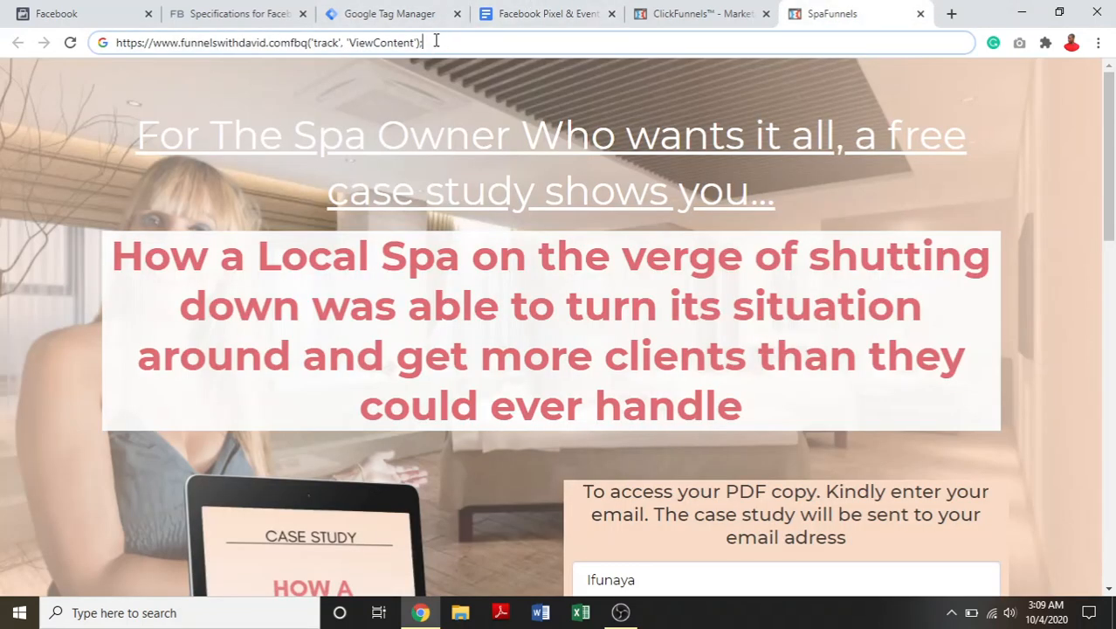
pyautogui.press('BackSpace')
pyautogui.press('BackSpace')
pyautogui.press('BackSpace')
pyautogui.press('BackSpace')
pyautogui.press('BackSpace')
pyautogui.press('BackSpace')
pyautogui.press('BackSpace')
pyautogui.press('BackSpace')
pyautogui.press('BackSpace')
pyautogui.press('BackSpace')
pyautogui.press('BackSpace')
pyautogui.press('BackSpace')
pyautogui.press('BackSpace')
pyautogui.press('BackSpace')
pyautogui.press('BackSpace')
pyautogui.press('BackSpace')
pyautogui.press('BackSpace')
pyautogui.press('BackSpace')
pyautogui.press('BackSpace')
pyautogui.press('BackSpace')
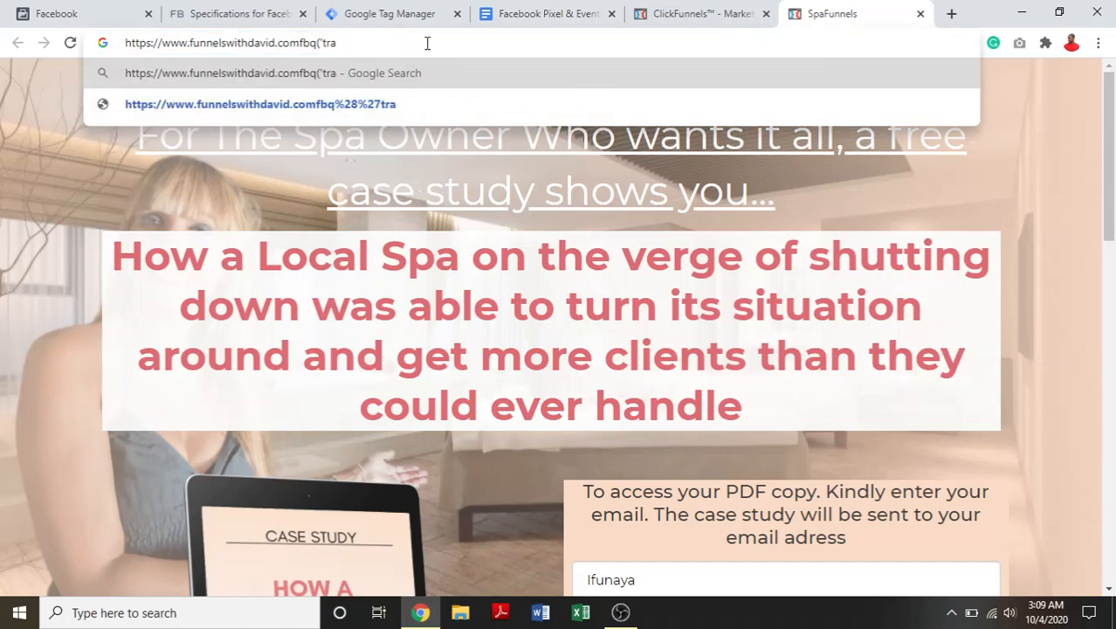
pyautogui.click(921, 14)
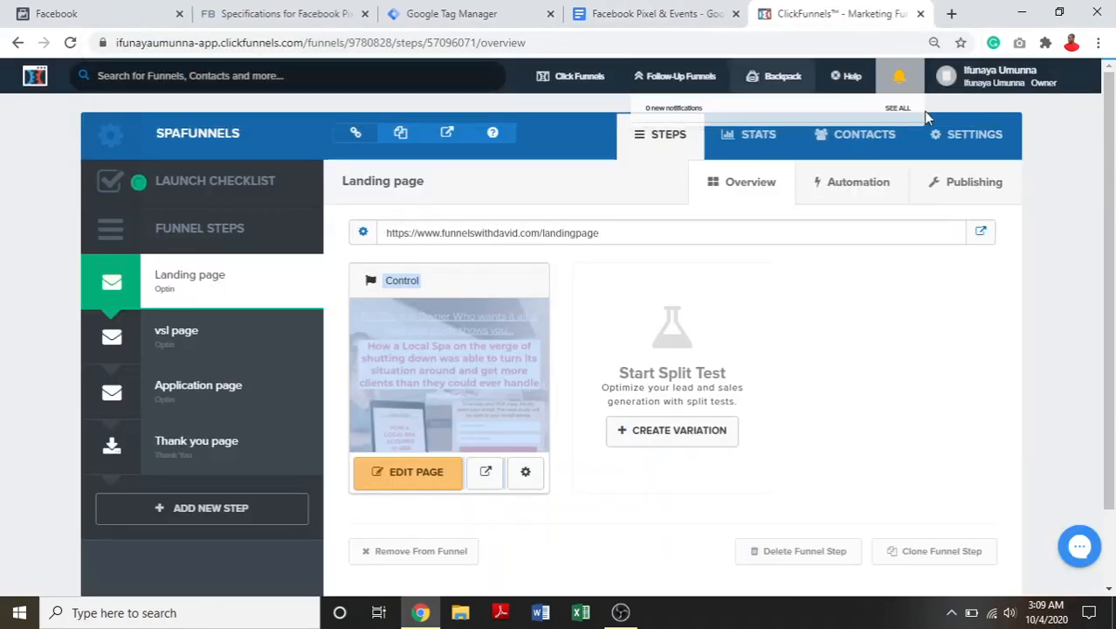
# - Reopen the live landing page from ClickFunnels and copy /landingpage01 from its URL into the trigger's Page URL condition in Google Tag Manager
pyautogui.click(981, 237)
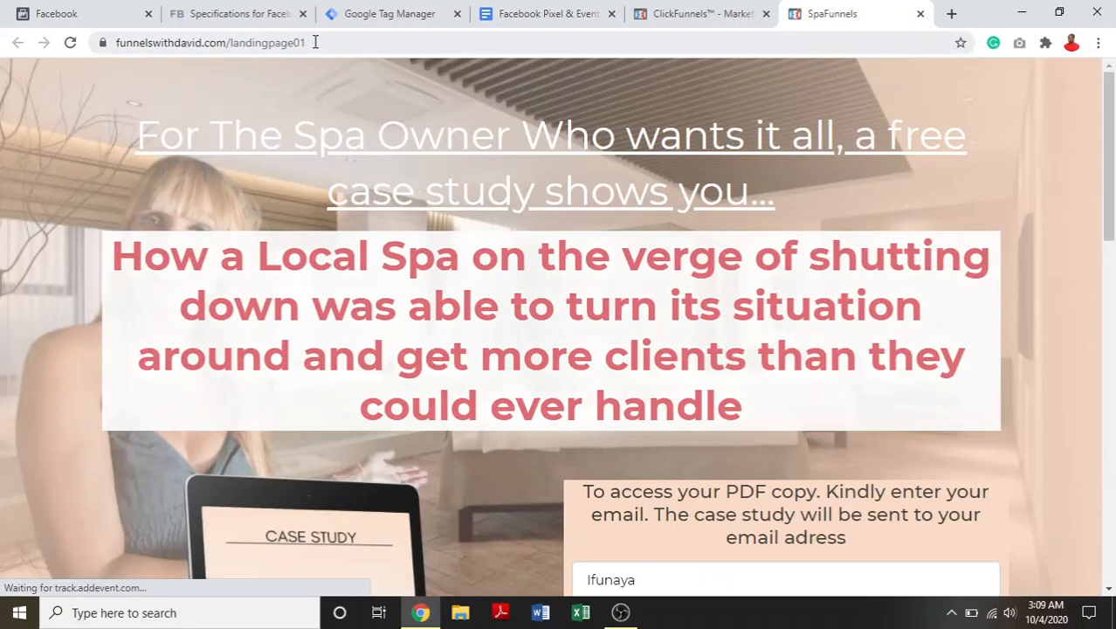
pyautogui.moveTo(313, 42); pyautogui.dragTo(225, 57)
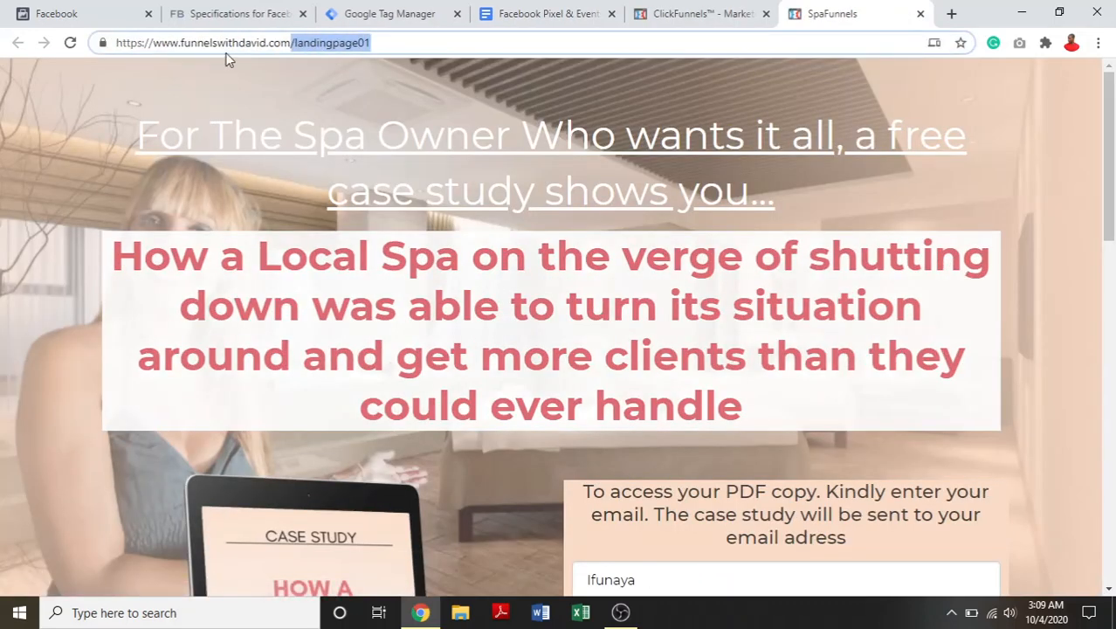
pyautogui.rightClick(332, 45)
pyautogui.click(406, 164)
pyautogui.click(370, 8)
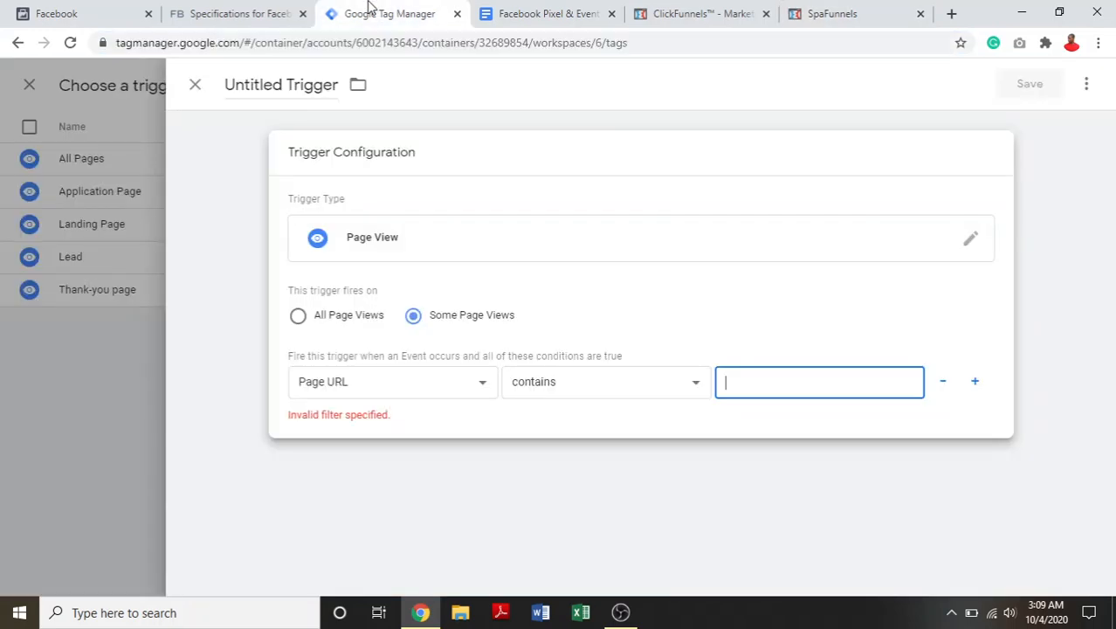
pyautogui.rightClick(837, 386)
pyautogui.click(870, 259)
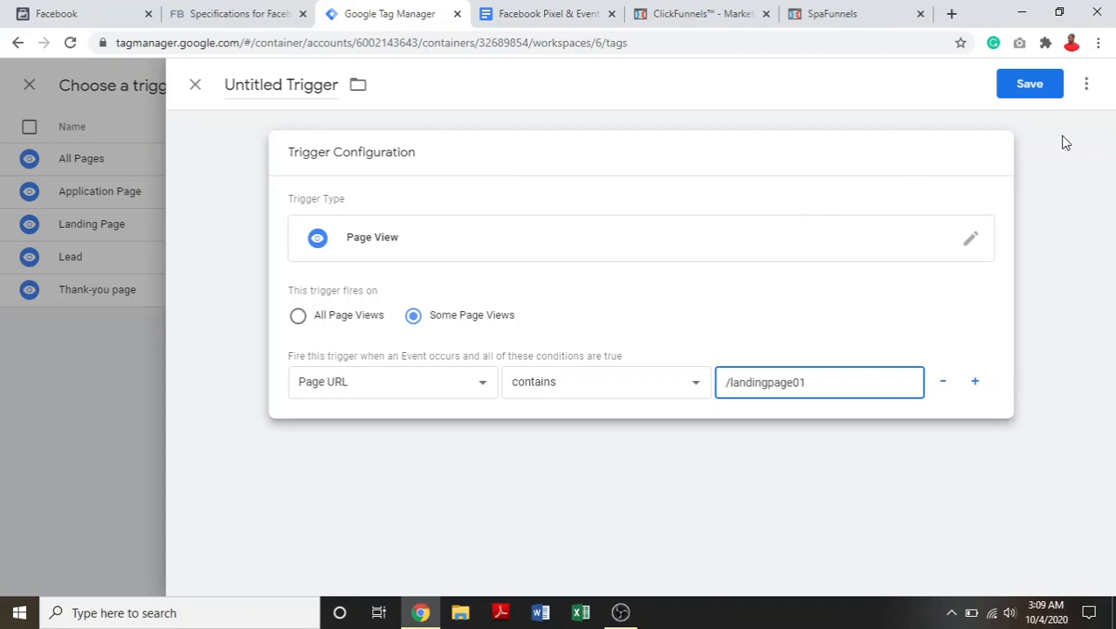
# - Close the untitled trigger and discard its unsaved changes
pyautogui.click(75, 254)
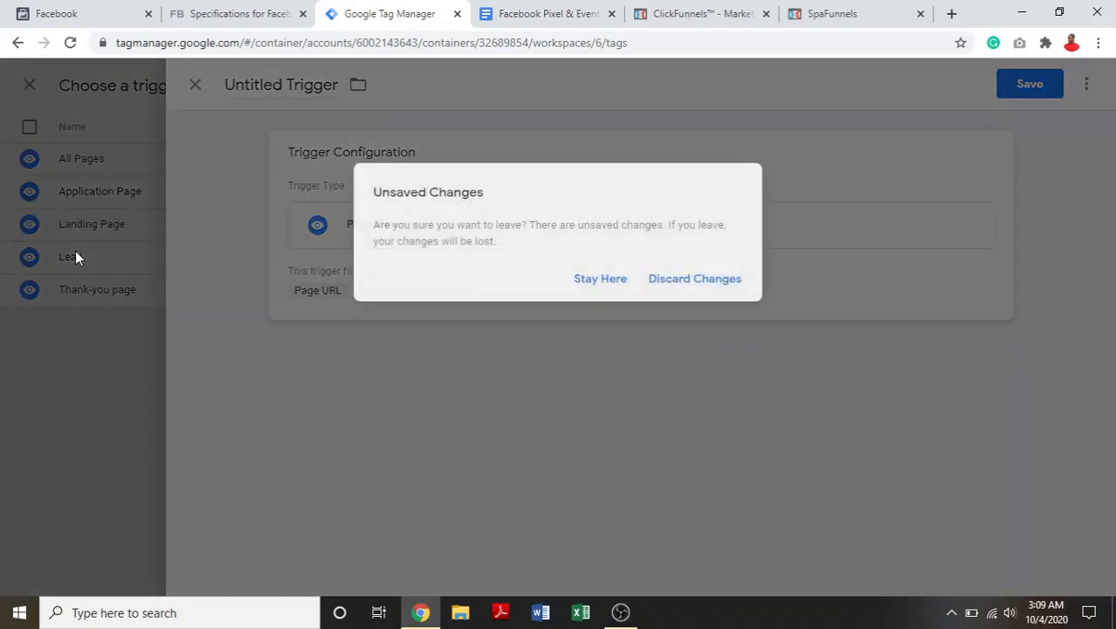
pyautogui.click(605, 283)
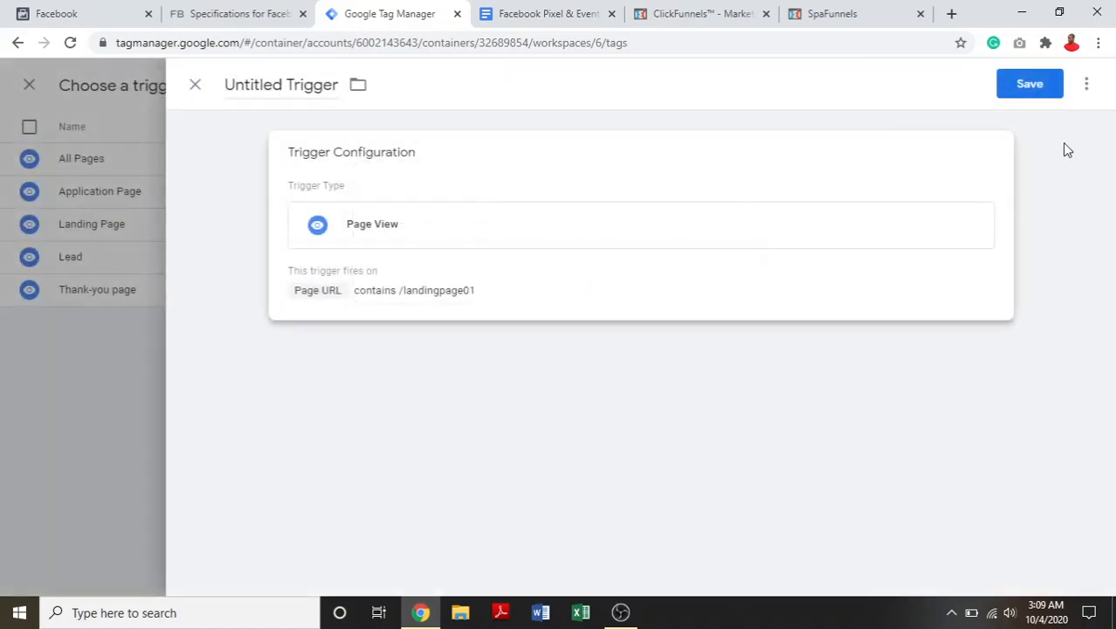
pyautogui.click(1087, 85)
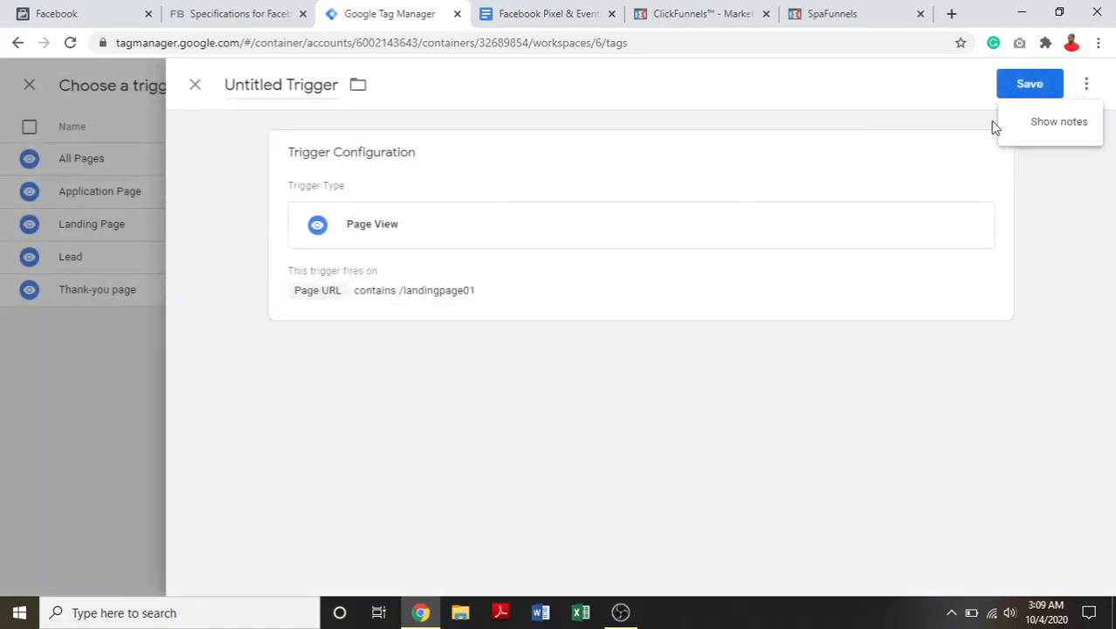
pyautogui.click(195, 85)
pyautogui.click(195, 86)
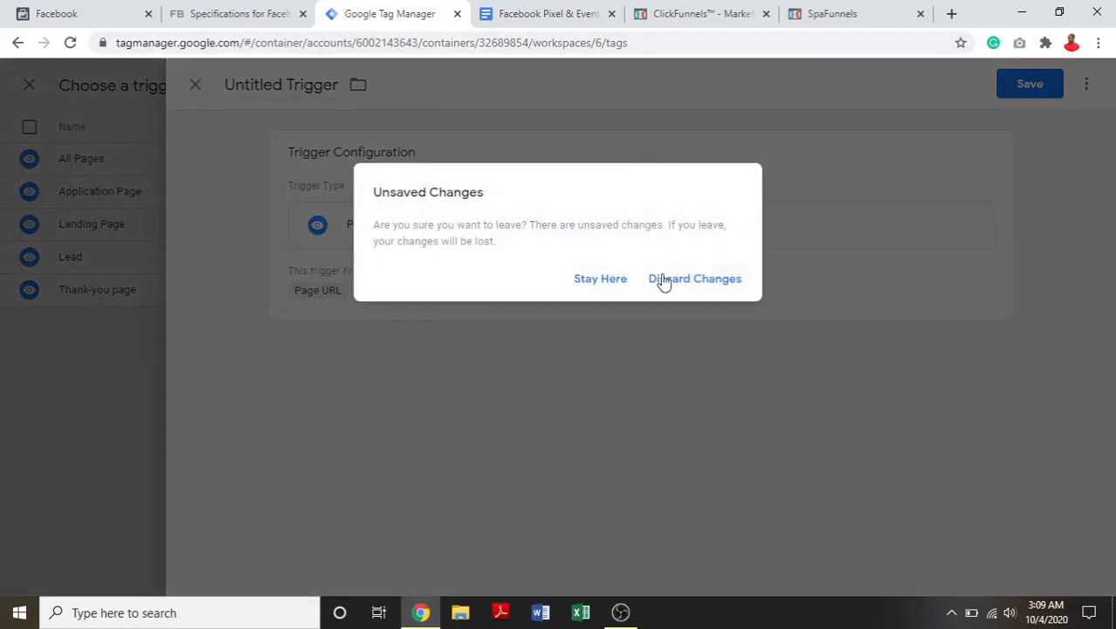
pyautogui.click(670, 284)
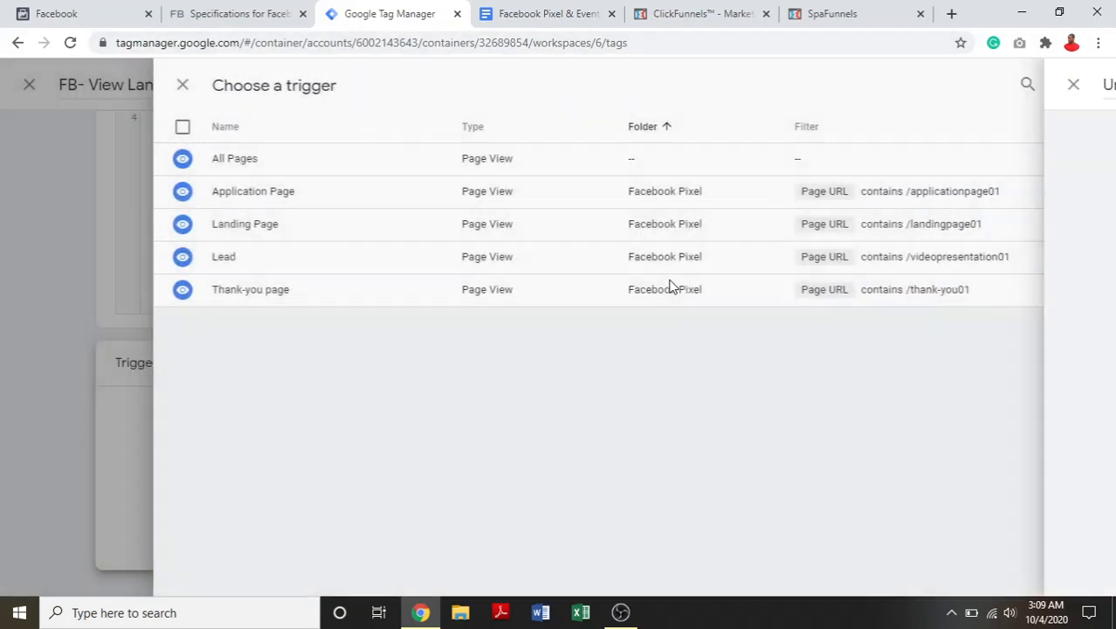
# - Leave the trigger selection and discard the unsaved FB- View Landing Page tag to return to the tags list
pyautogui.click(17, 127)
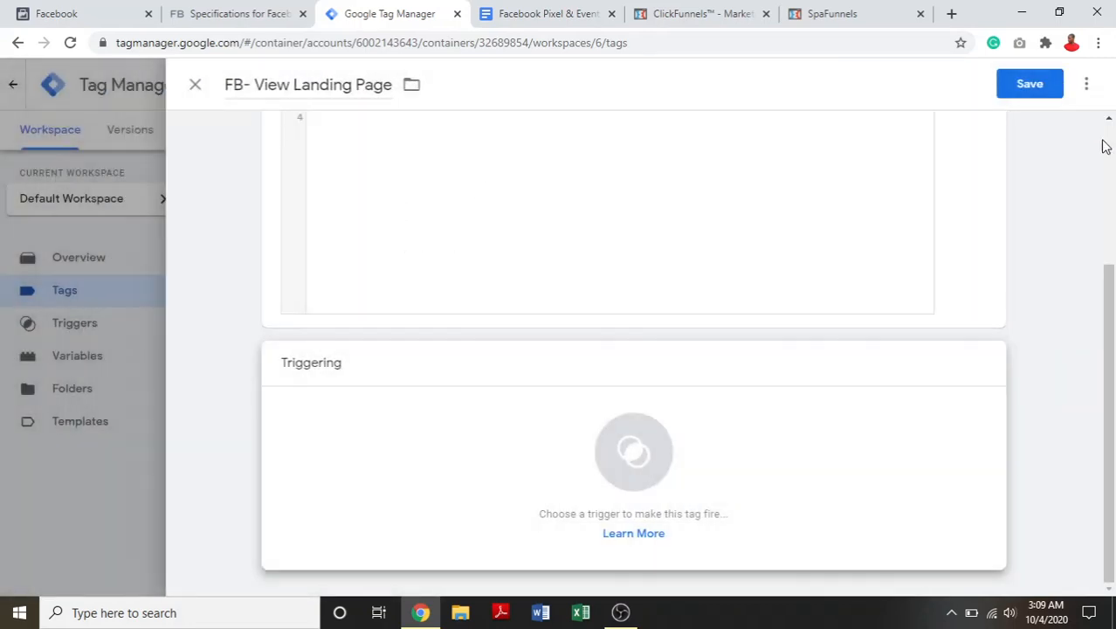
pyautogui.click(42, 274)
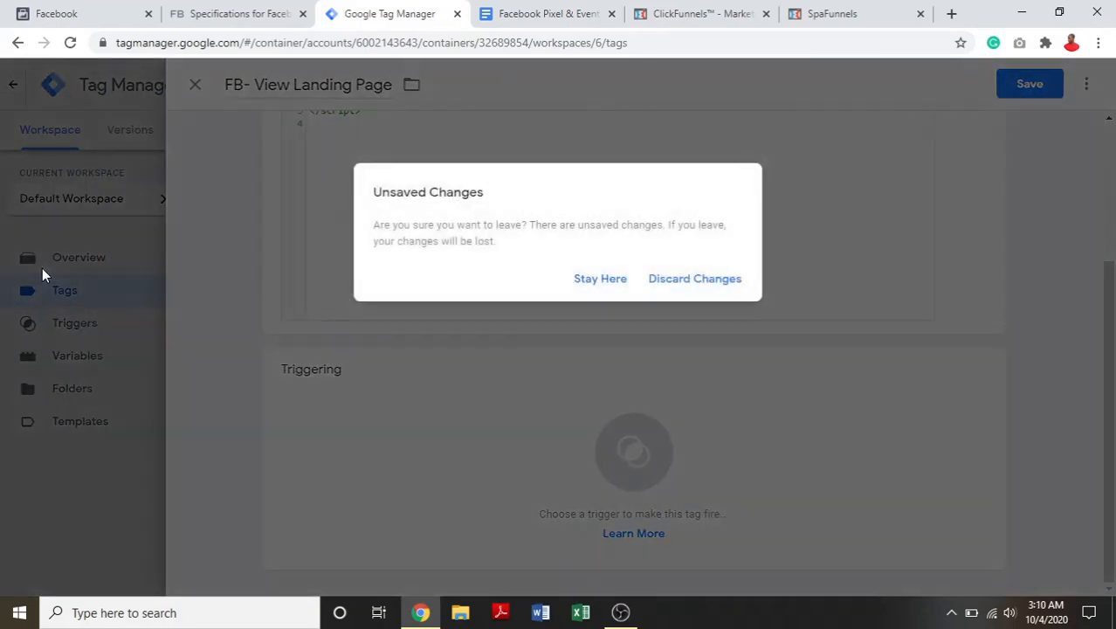
pyautogui.click(690, 281)
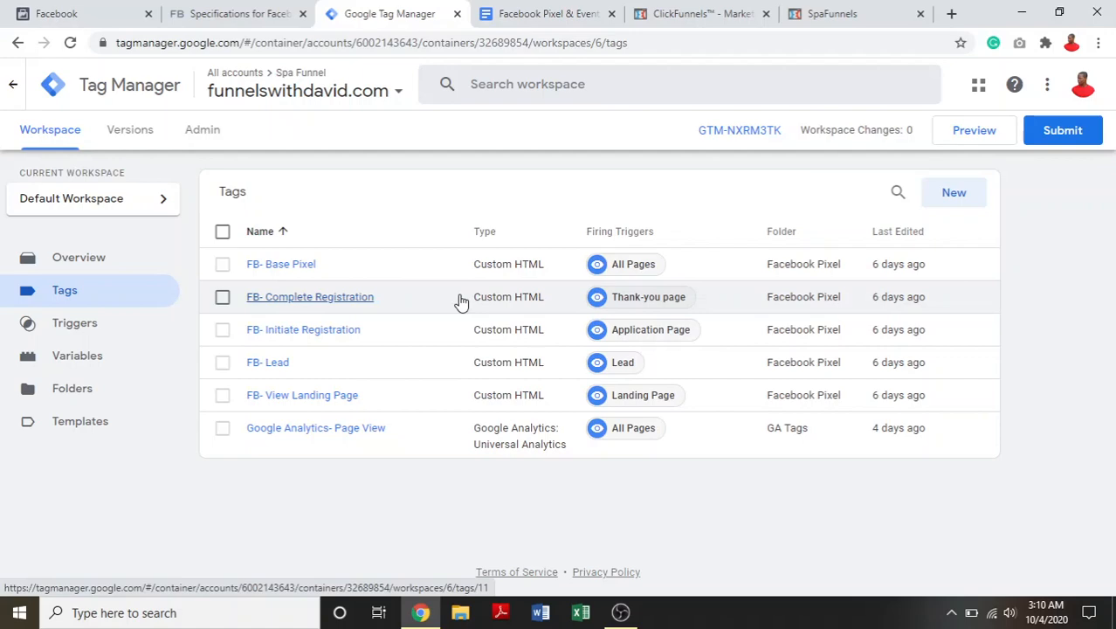
# - Switch to Facebook Events Manager and close the Email Pixel Code dialog to view the pixel's events
pyautogui.click(249, 13)
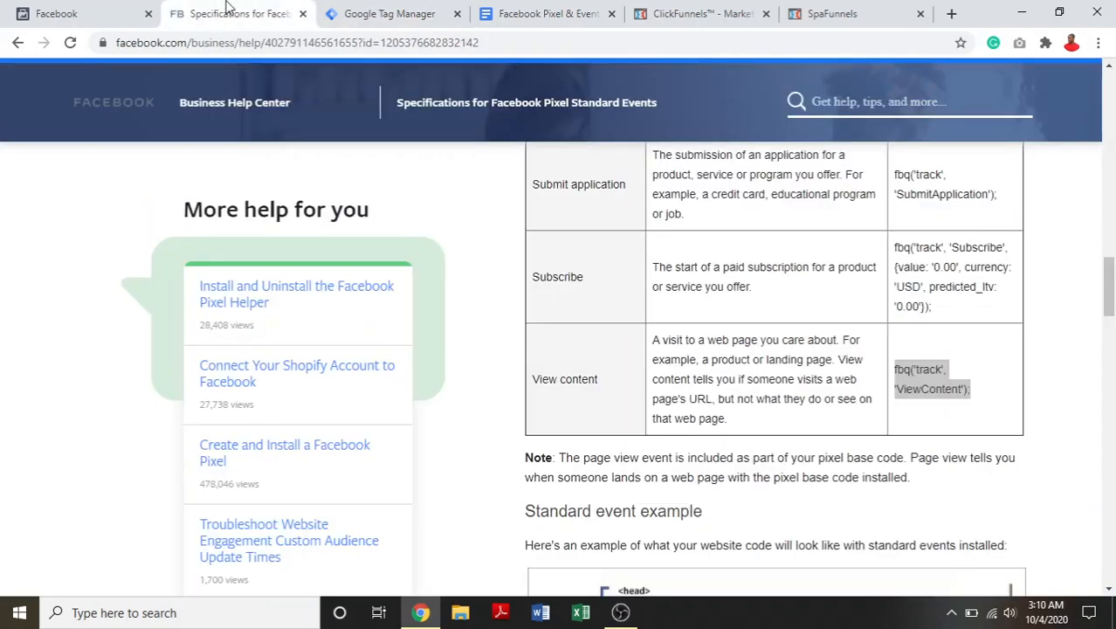
pyautogui.click(95, 7)
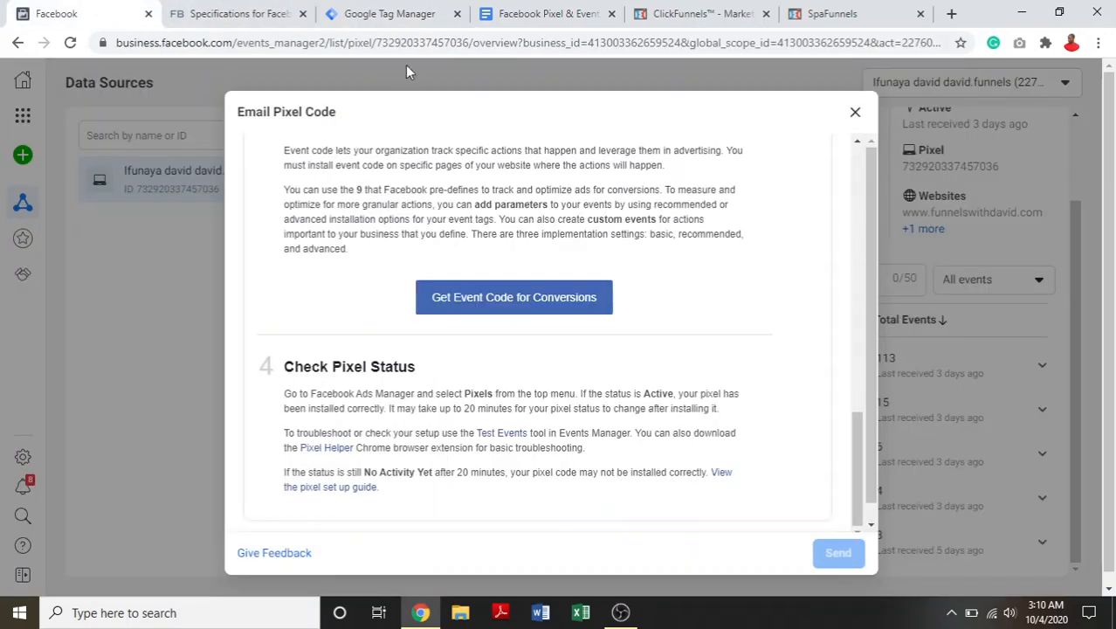
pyautogui.click(852, 113)
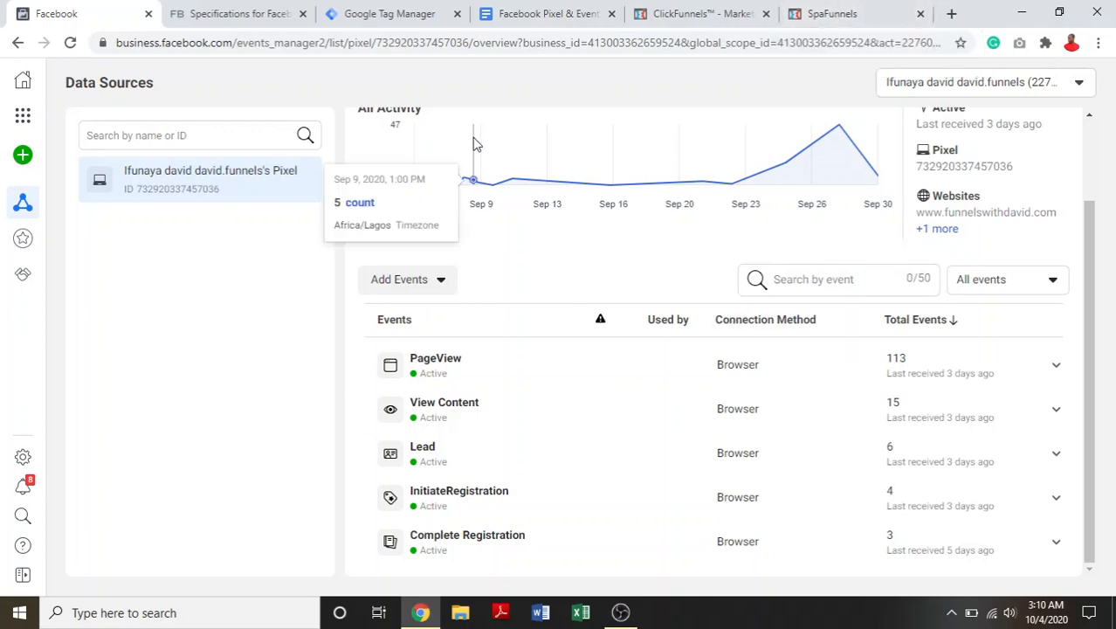
# - Look through the rest of Facebook's standard events article and open Custom Conversions in Events Manager
pyautogui.click(194, 7)
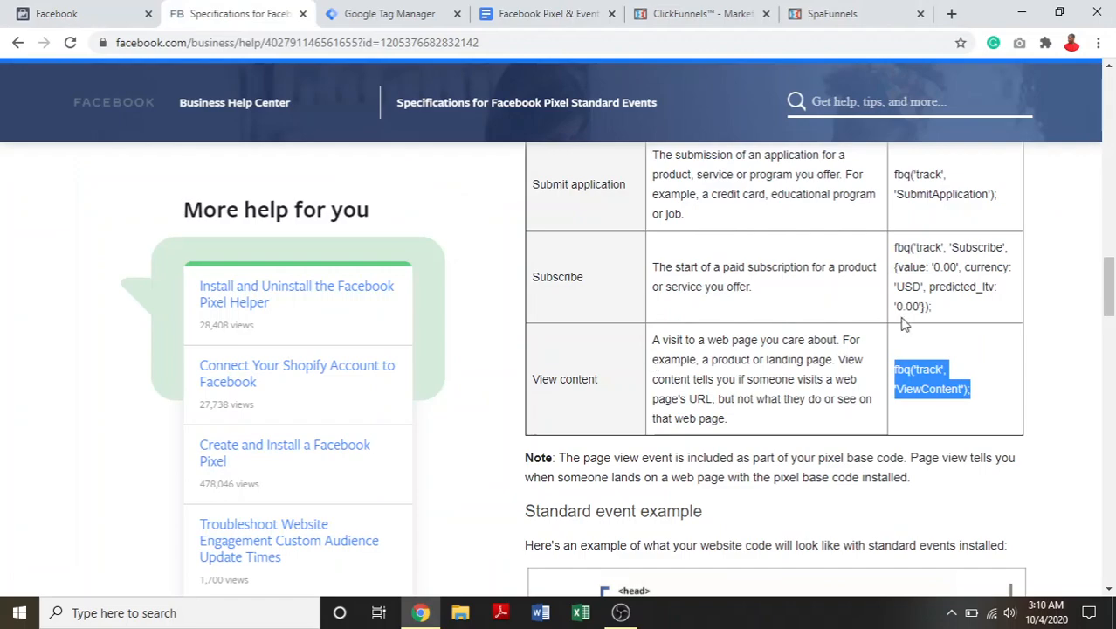
pyautogui.moveTo(1113, 300); pyautogui.dragTo(1111, 440)
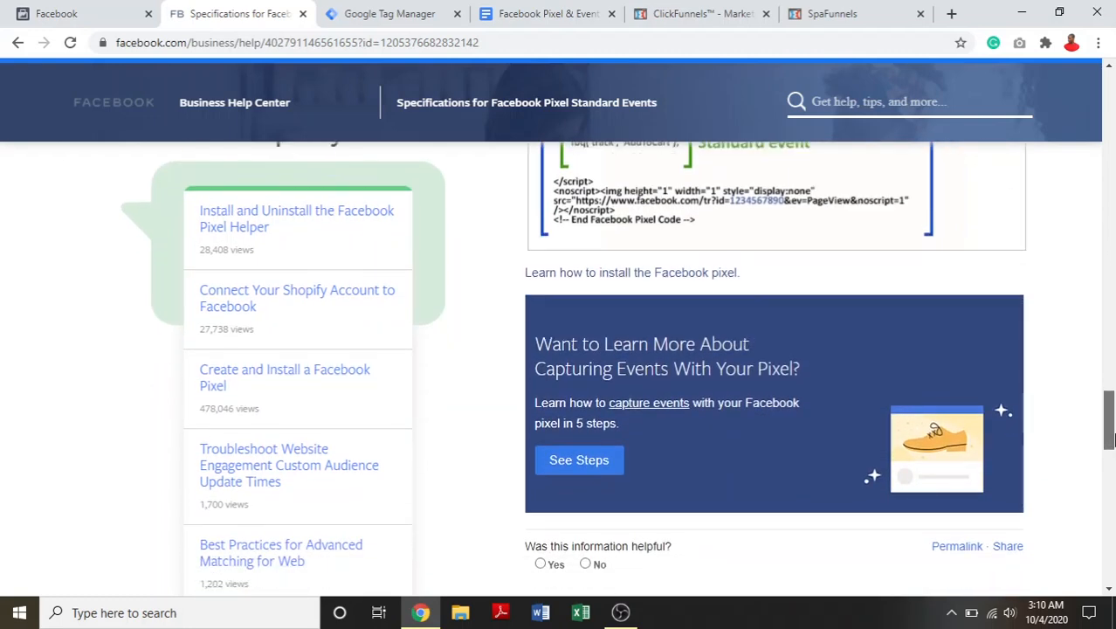
pyautogui.click(96, 13)
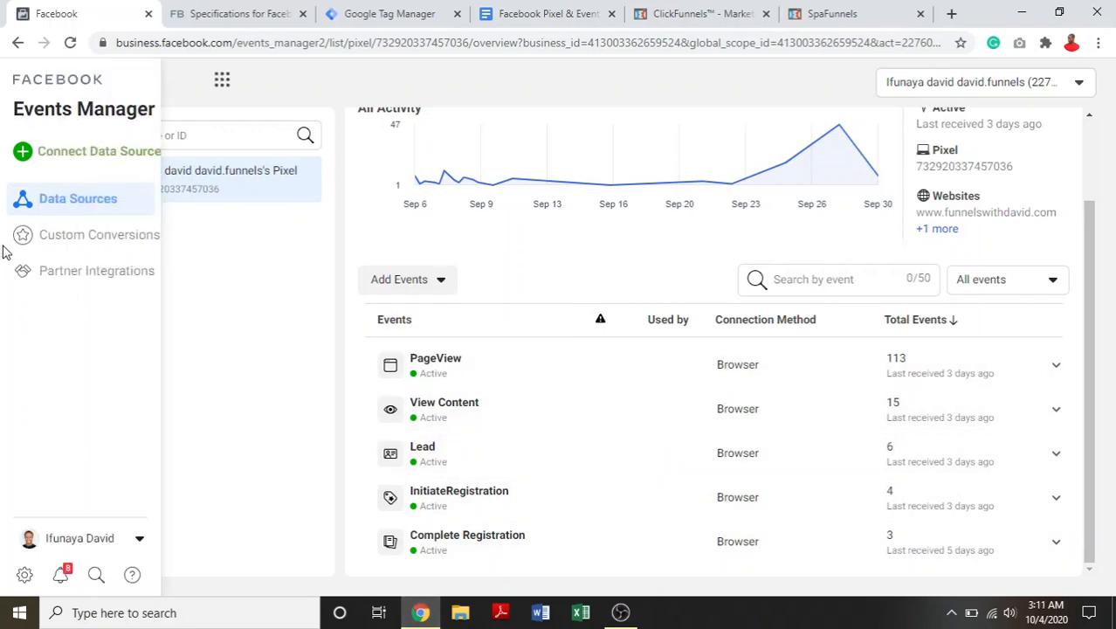
pyautogui.click(32, 246)
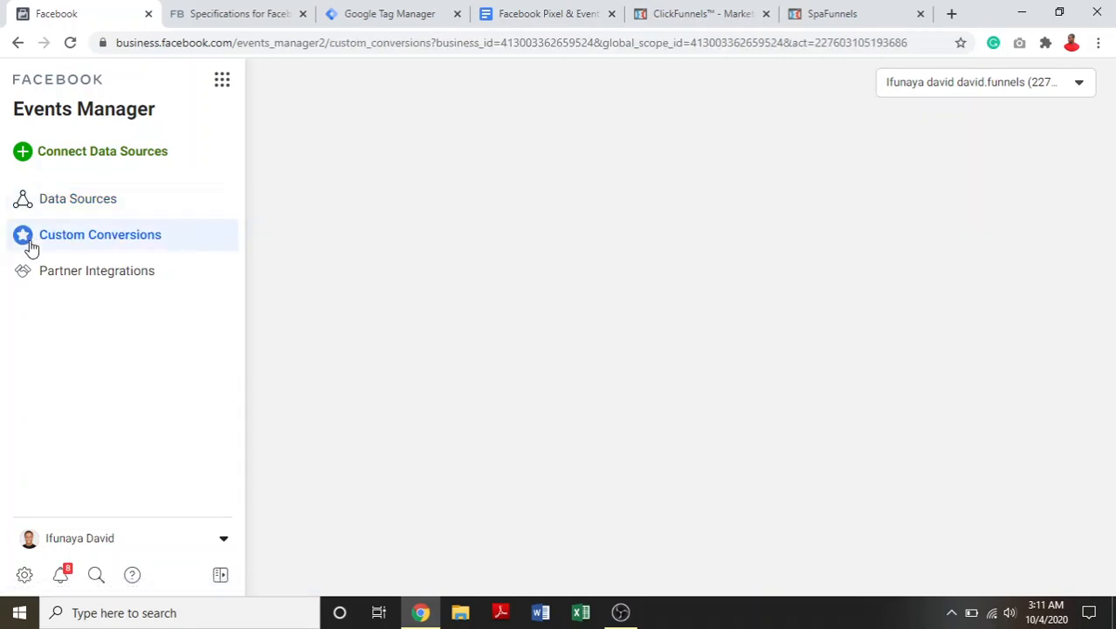